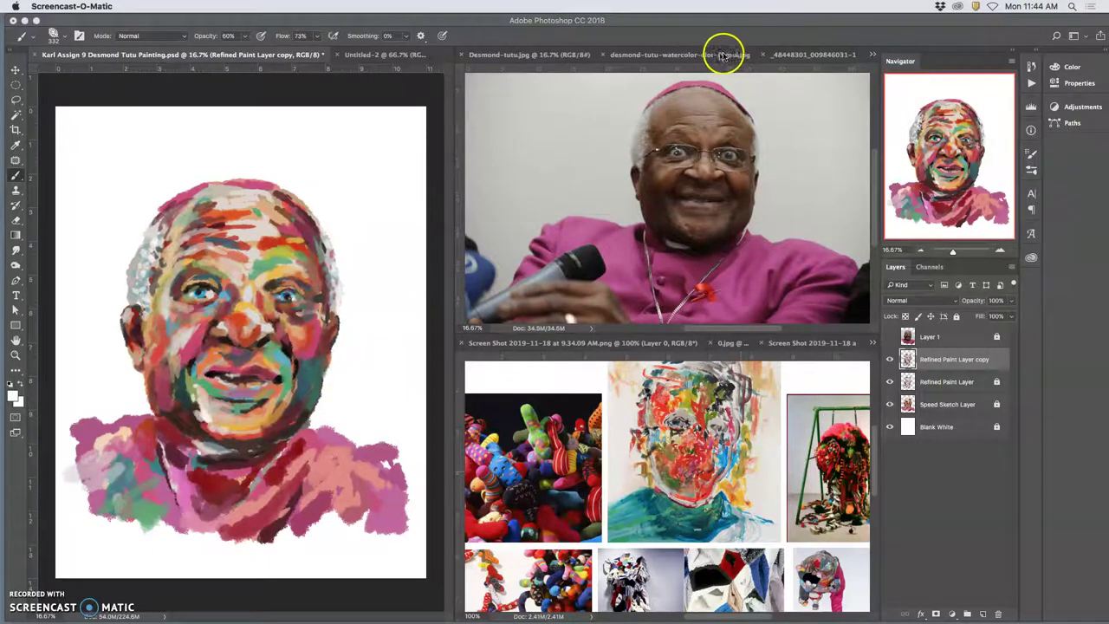
# Look at the _48448301_009846031-1.jpg reference photo, then return to the Desmond-tutu.jpg reference.
pyautogui.click(817, 57)
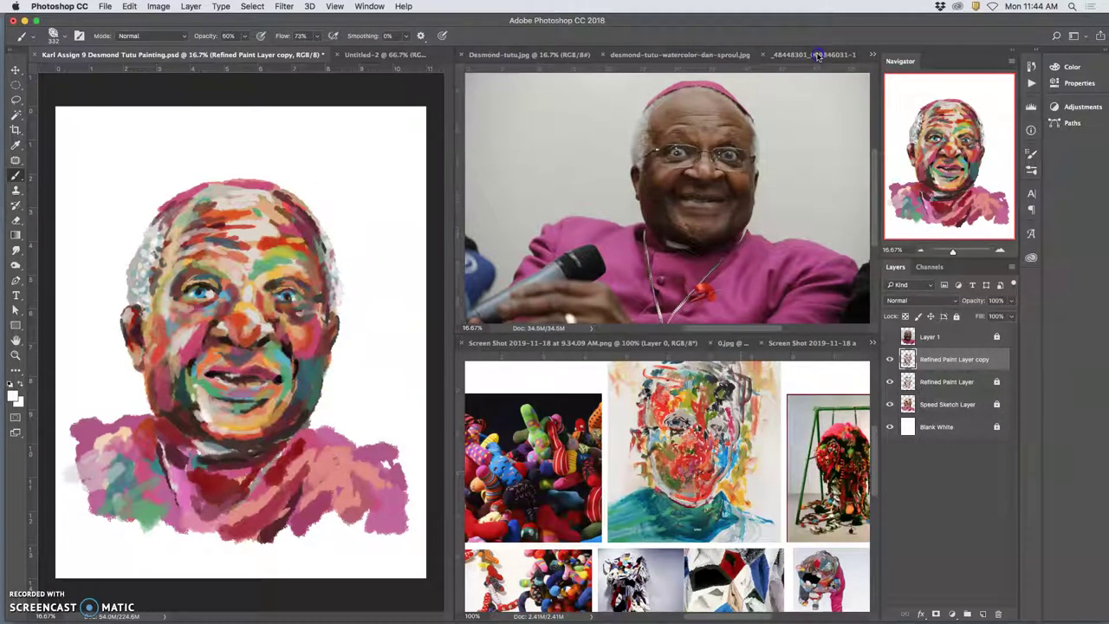
pyautogui.click(674, 56)
pyautogui.click(817, 55)
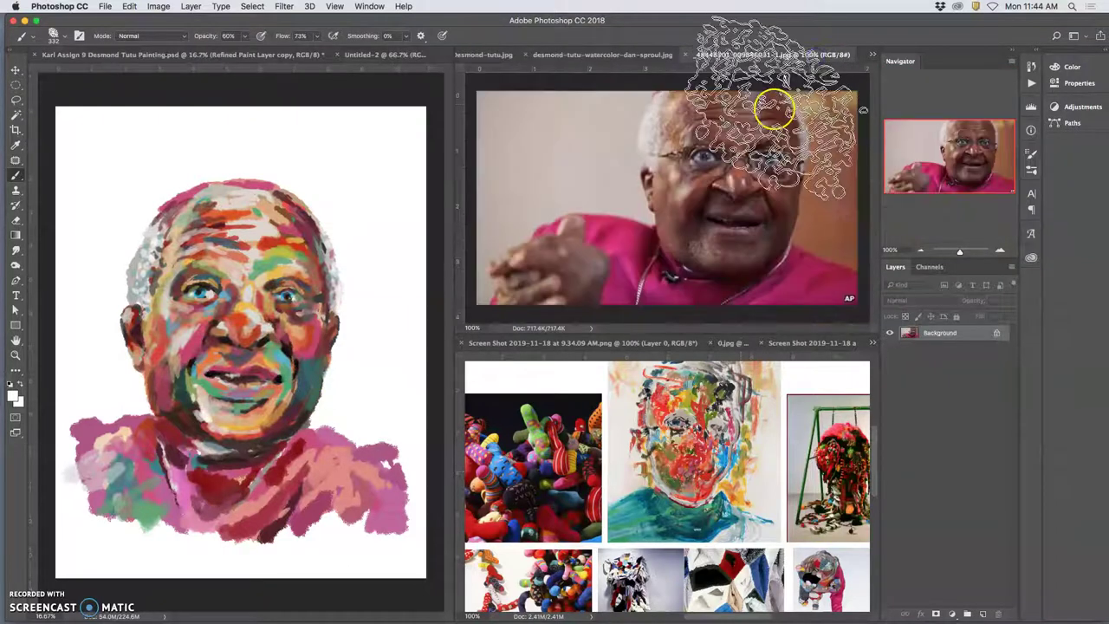
pyautogui.moveTo(773, 109); pyautogui.dragTo(493, 60)
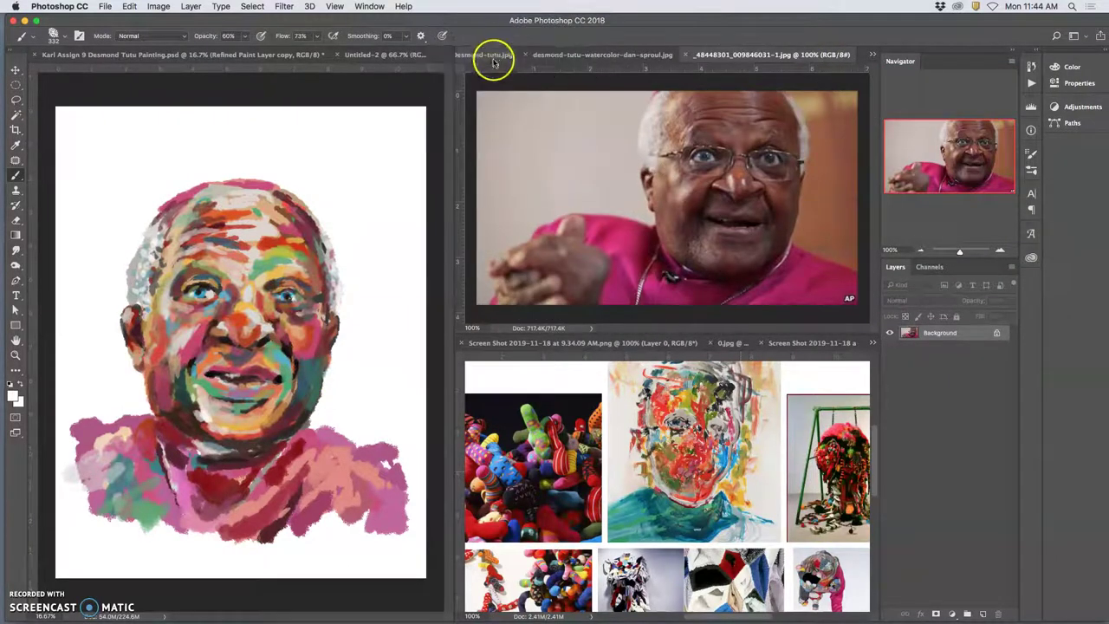
pyautogui.click(491, 57)
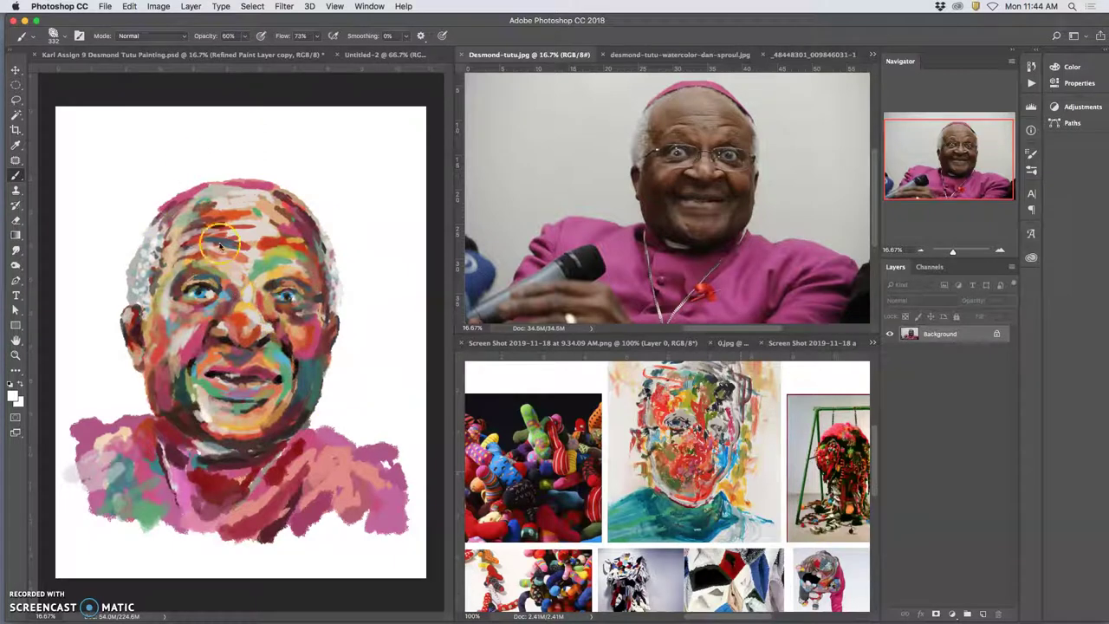
pyautogui.click(16, 116)
pyautogui.click(16, 174)
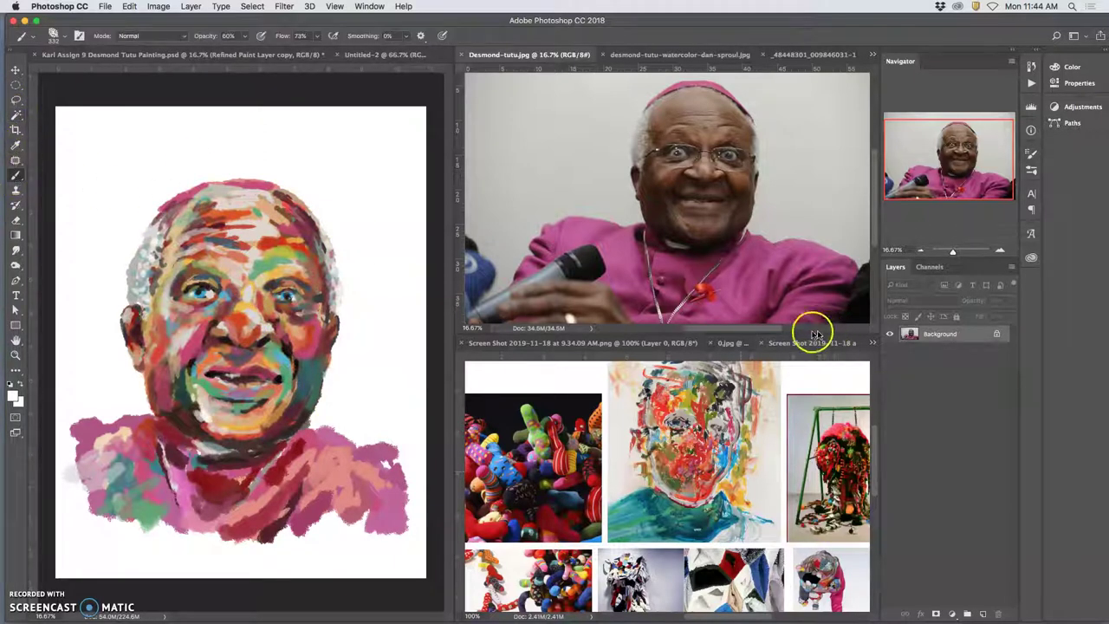
# Add a new layer named "Stuffed with Socks" above the Refined Paint Layer copy in the Tutu painting.
pyautogui.click(100, 55)
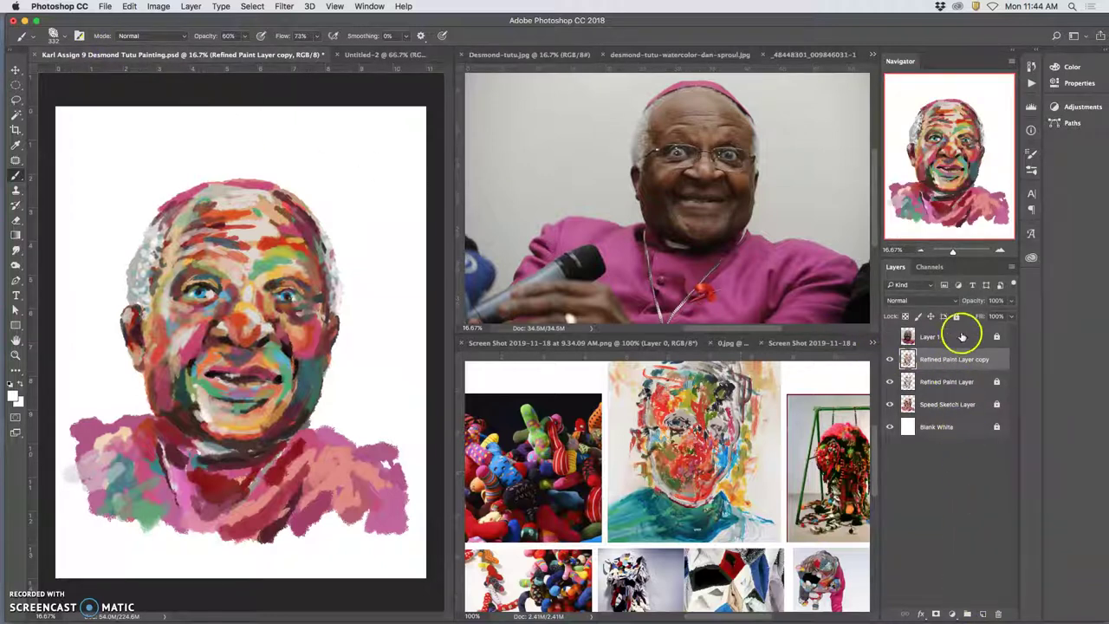
pyautogui.click(982, 613)
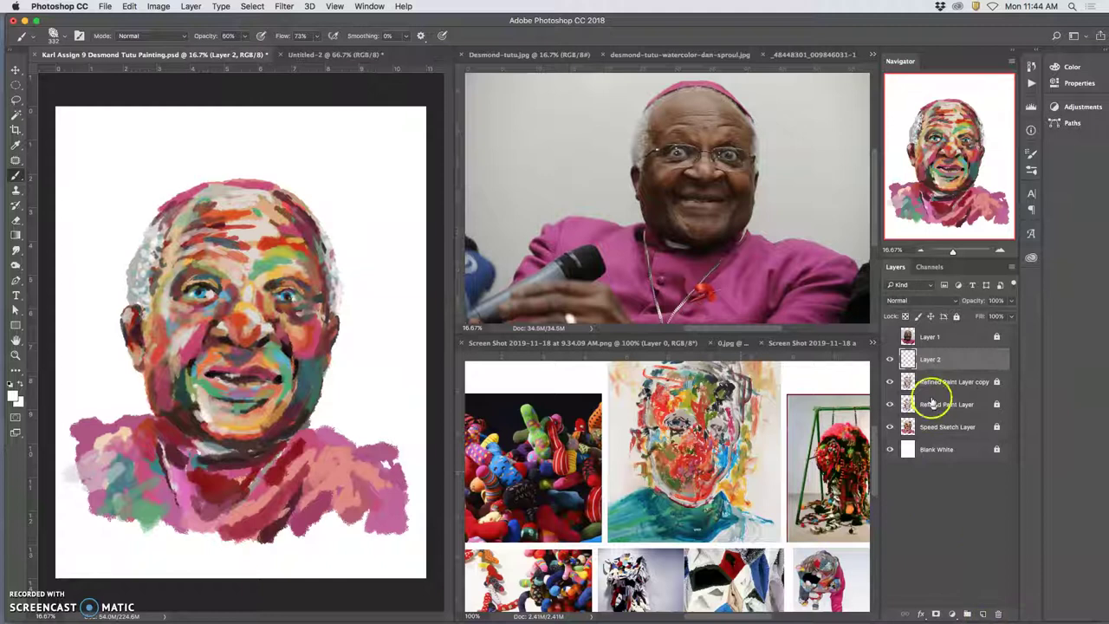
pyautogui.click(924, 354)
pyautogui.write('Stuffed with Socks')
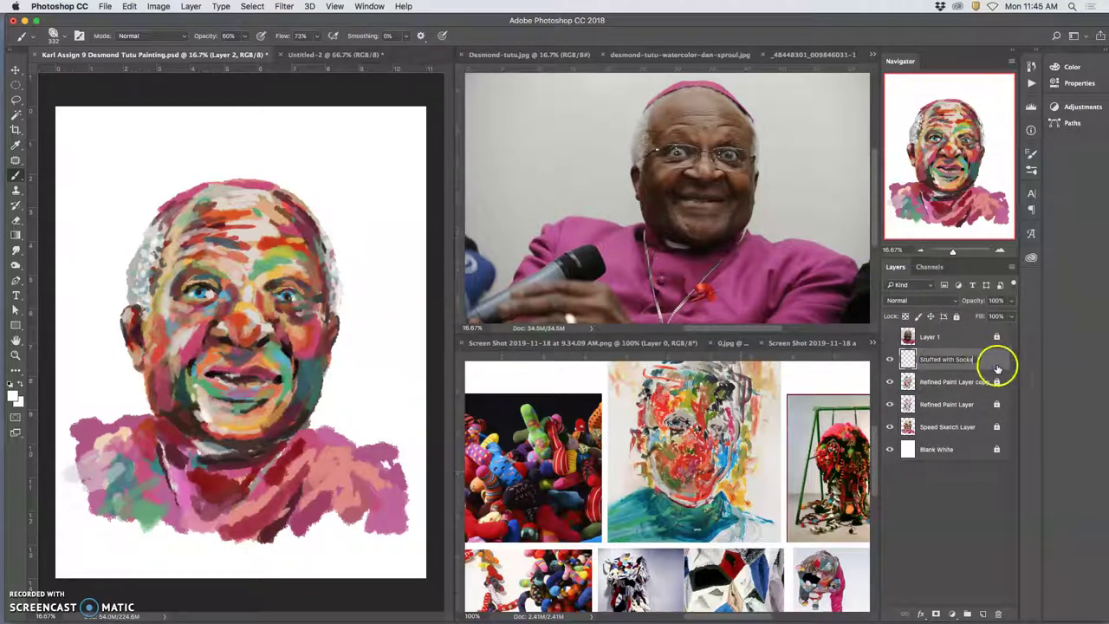
pyautogui.click(997, 368)
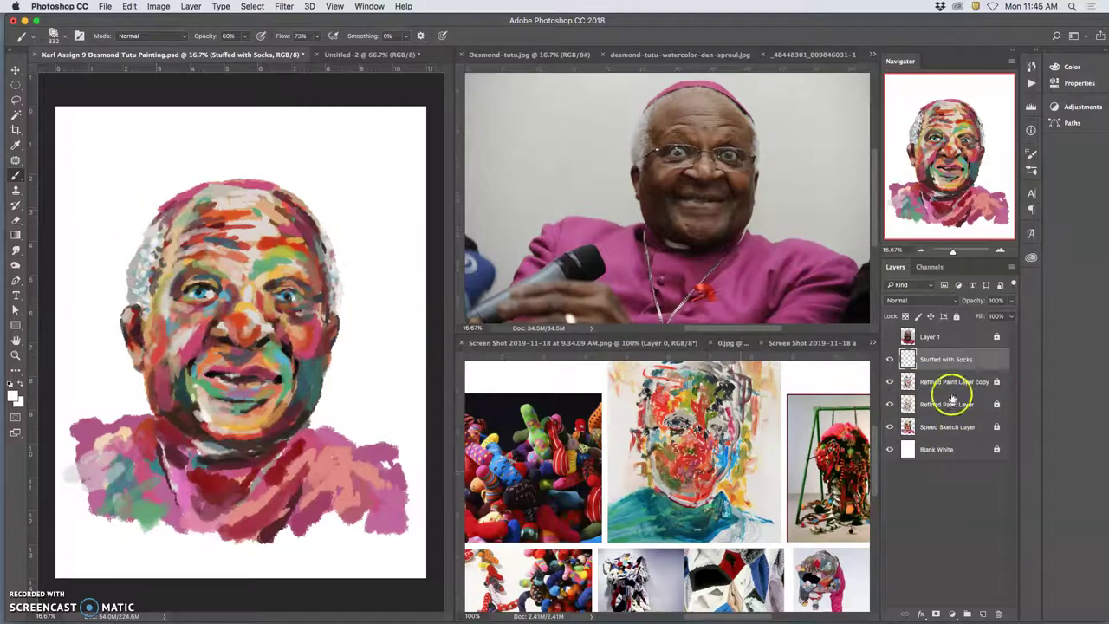
# On the Refined Paint Layer copy, brush pale and peach strokes sampled from the painting across the forehead.
pyautogui.click(972, 384)
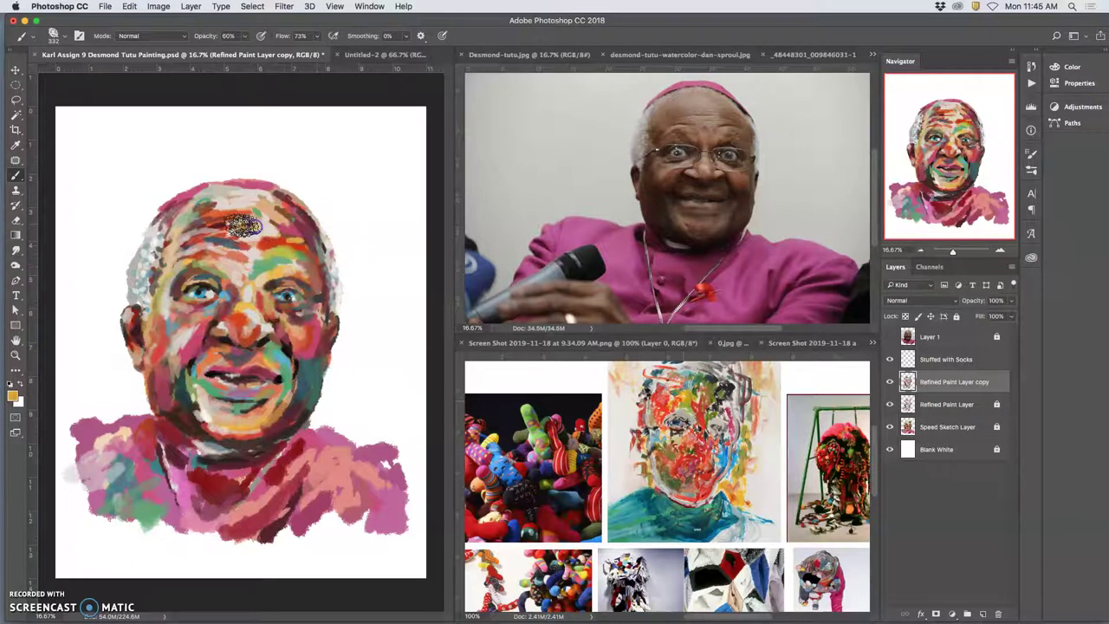
pyautogui.keyDown('alt'); pyautogui.click(256, 195); pyautogui.keyUp('alt')
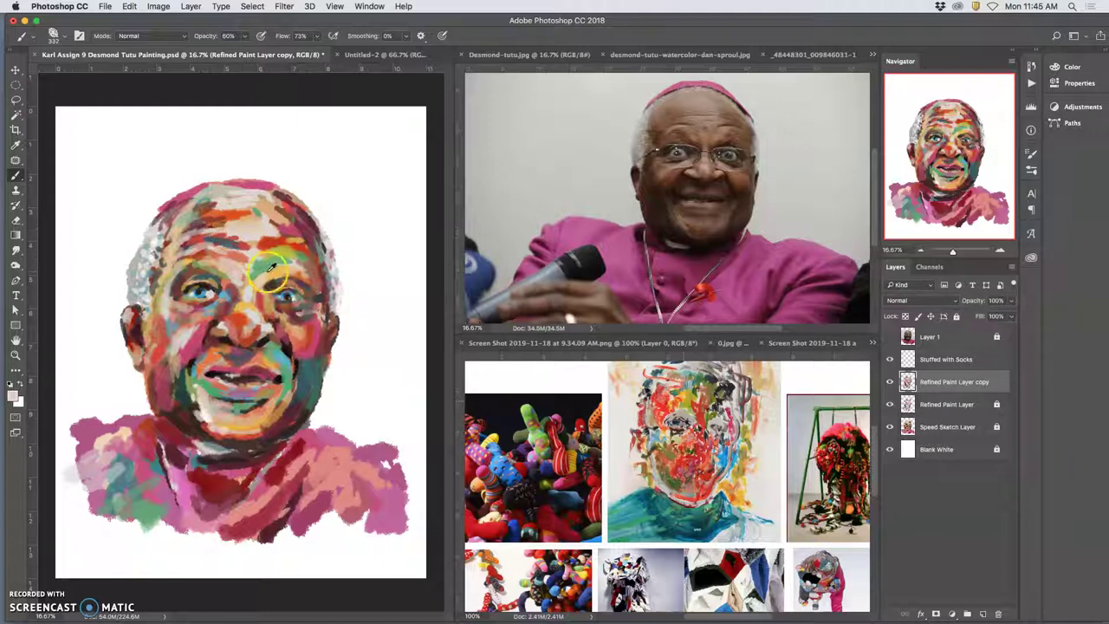
pyautogui.keyDown('alt'); pyautogui.click(253, 265); pyautogui.keyUp('alt')
pyautogui.moveTo(253, 265); pyautogui.dragTo(232, 242)
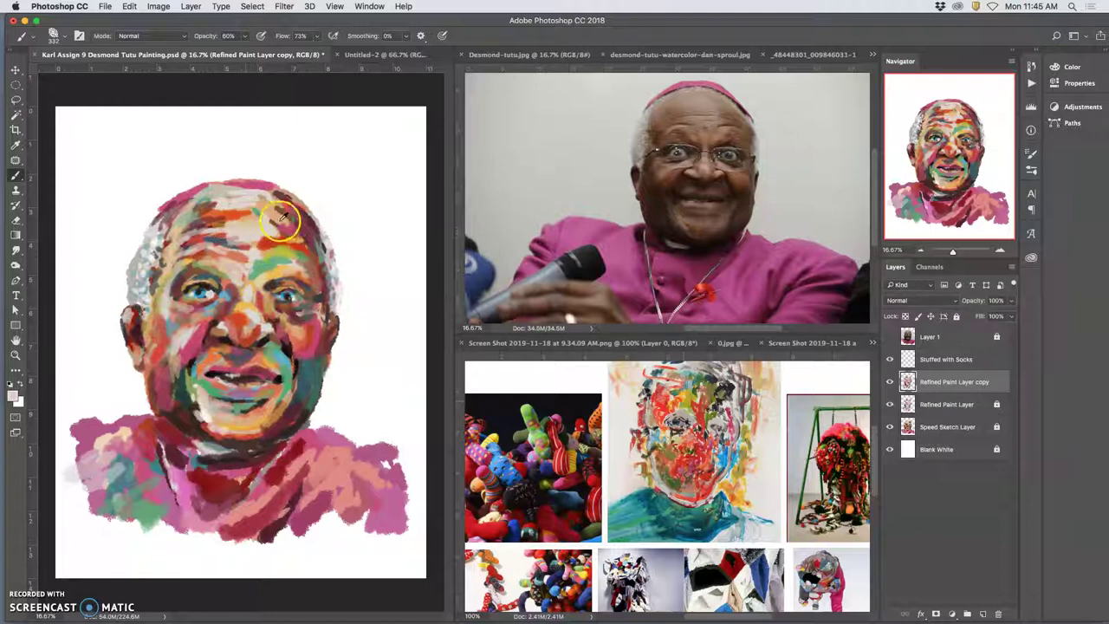
pyautogui.keyDown('alt'); pyautogui.click(281, 220); pyautogui.keyUp('alt')
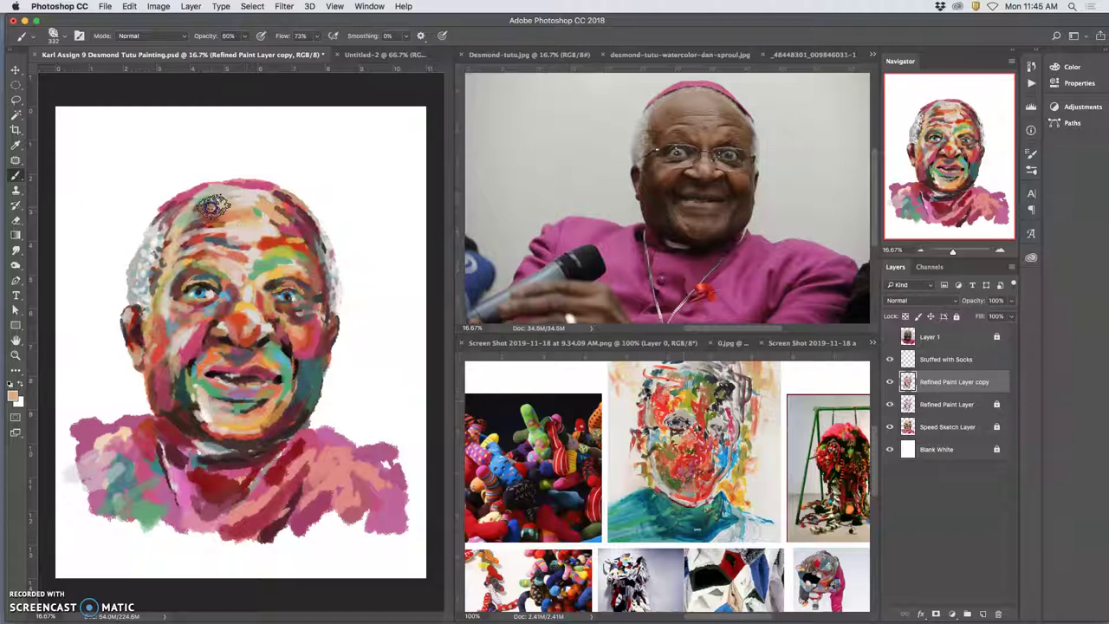
pyautogui.keyDown('alt'); pyautogui.click(244, 227); pyautogui.keyUp('alt')
pyautogui.moveTo(246, 226); pyautogui.dragTo(237, 240)
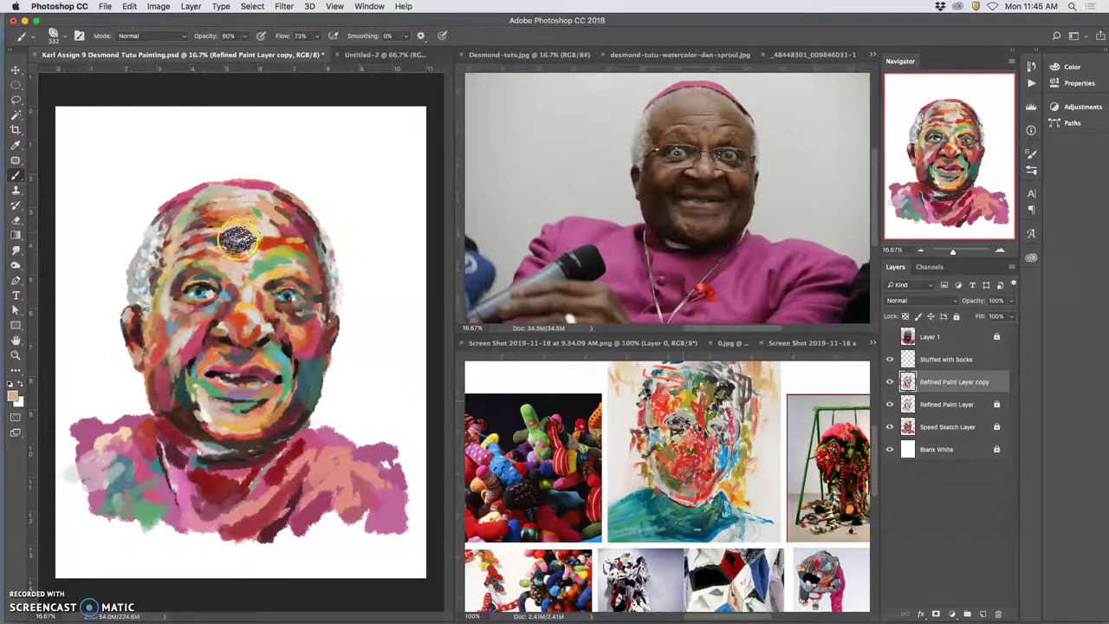
pyautogui.keyDown('alt'); pyautogui.click(186, 242); pyautogui.keyUp('alt')
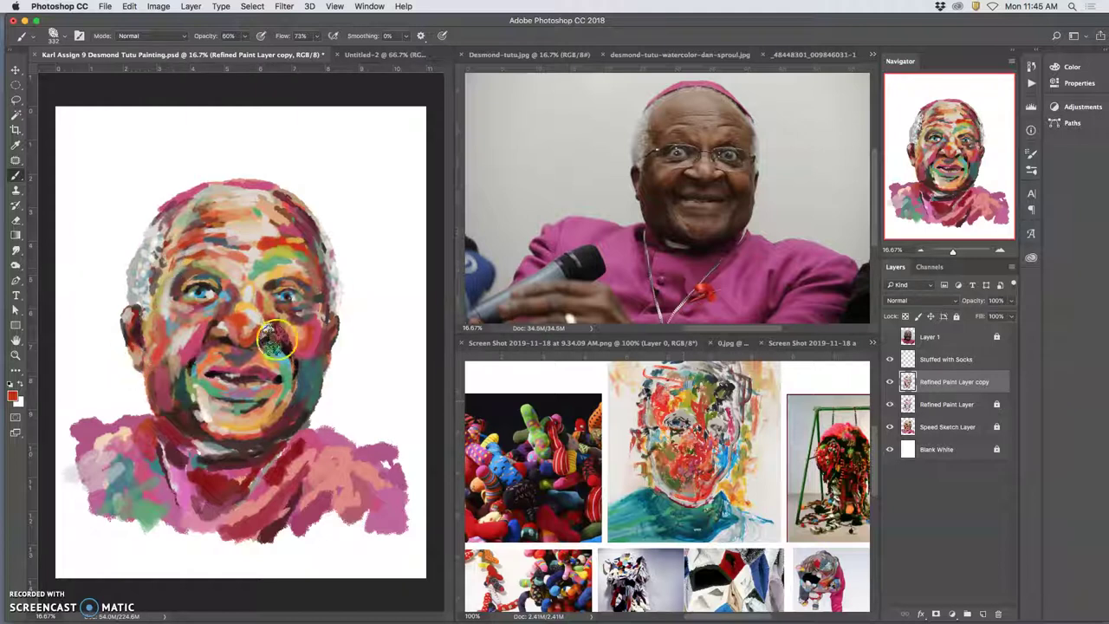
# Brush colours sampled beside the eyes and nose around the eyes, the temple and the outer cheek.
pyautogui.keyDown('alt'); pyautogui.click(216, 286); pyautogui.keyUp('alt')
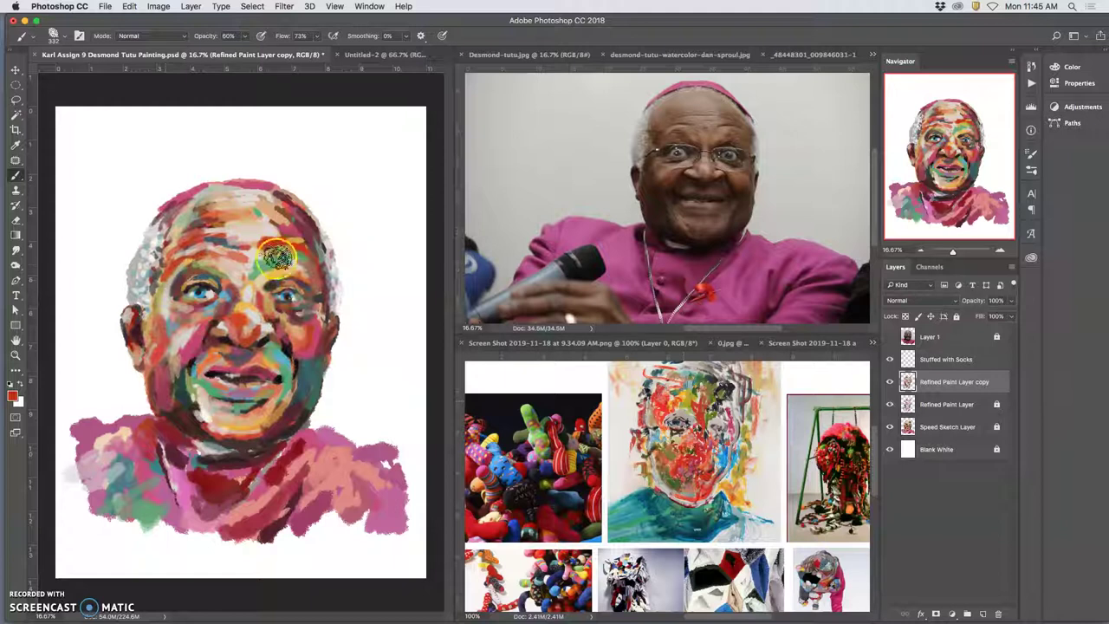
pyautogui.keyDown('alt'); pyautogui.click(243, 300); pyautogui.keyUp('alt')
pyautogui.click(279, 309)
pyautogui.moveTo(190, 272); pyautogui.dragTo(171, 264)
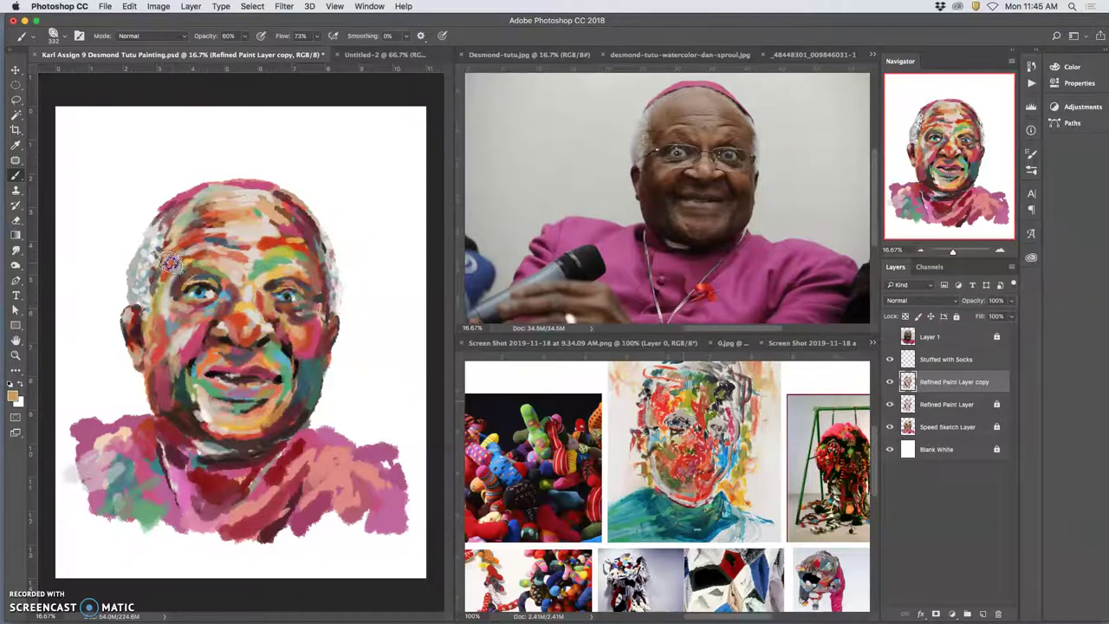
pyautogui.moveTo(316, 372)
pyautogui.mouseDown()
pyautogui.moveTo(344, 395)
pyautogui.moveTo(341, 421)
pyautogui.moveTo(321, 366)
pyautogui.moveTo(297, 352)
pyautogui.moveTo(316, 335)
pyautogui.moveTo(302, 382)
pyautogui.moveTo(357, 328)
pyautogui.moveTo(348, 354)
pyautogui.moveTo(332, 310)
pyautogui.mouseUp()
# Brush sampled dark maroon and orange strokes over the teal cheek and jaw, and rework the chin and collar area.
pyautogui.keyDown('alt'); pyautogui.click(252, 454); pyautogui.keyUp('alt')
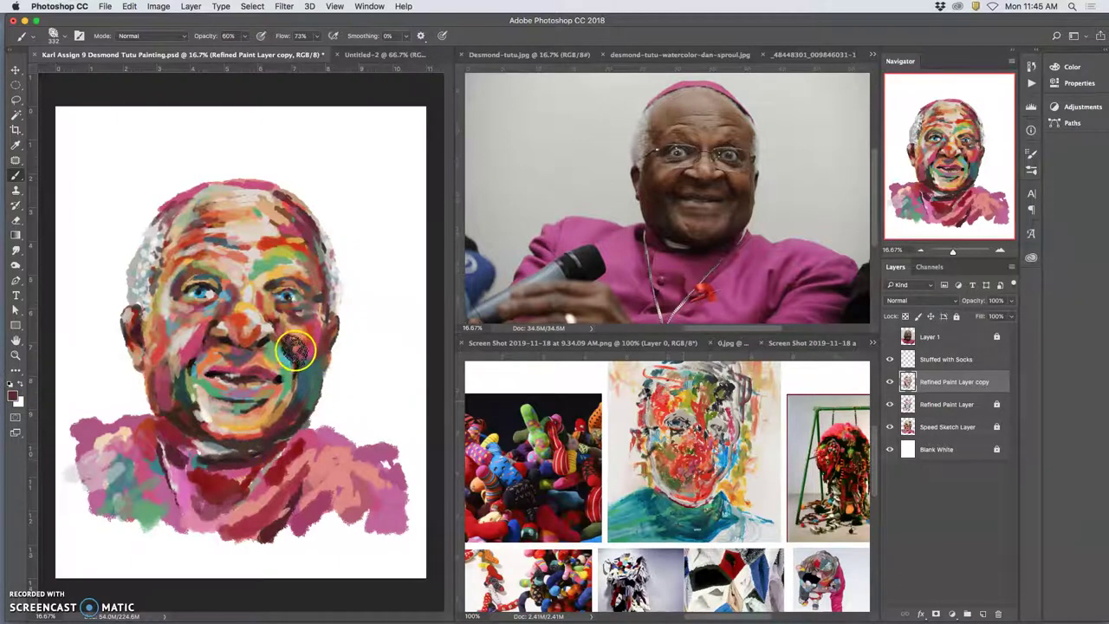
pyautogui.moveTo(292, 342)
pyautogui.mouseDown()
pyautogui.moveTo(296, 356)
pyautogui.moveTo(313, 339)
pyautogui.moveTo(298, 384)
pyautogui.mouseUp()
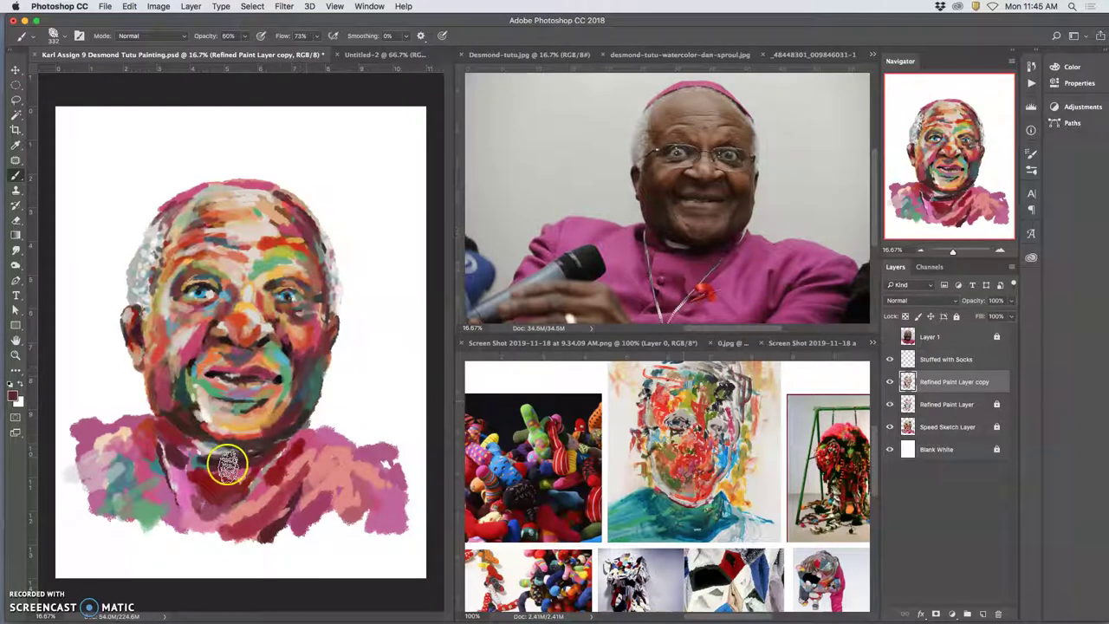
pyautogui.keyDown('alt'); pyautogui.click(309, 349); pyautogui.keyUp('alt')
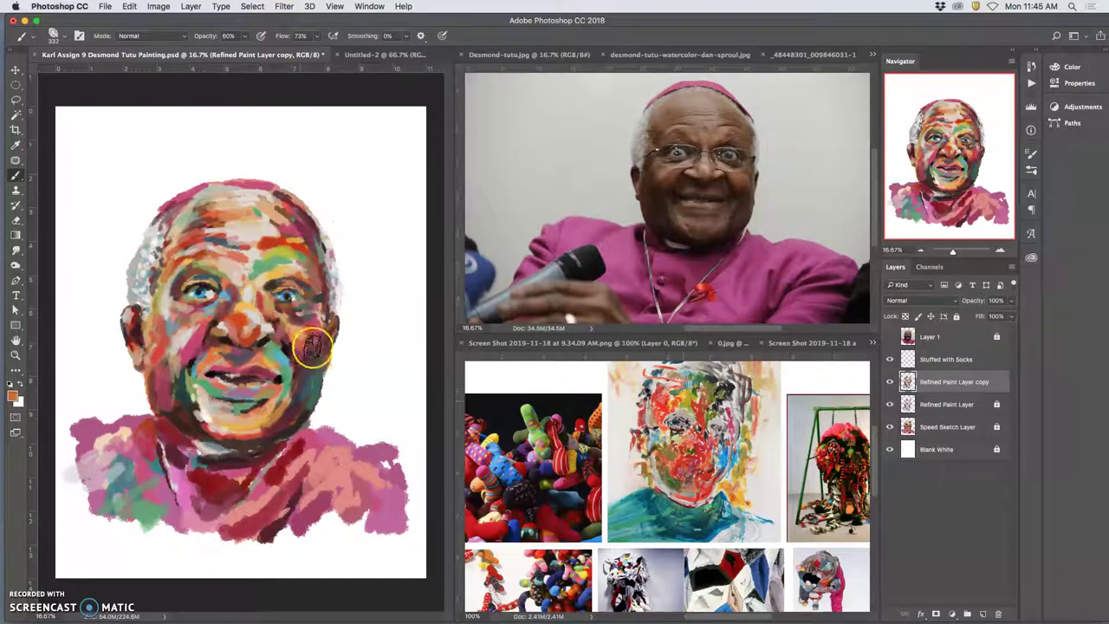
pyautogui.moveTo(316, 341)
pyautogui.mouseDown()
pyautogui.moveTo(264, 441)
pyautogui.moveTo(302, 381)
pyautogui.mouseUp()
pyautogui.moveTo(239, 481); pyautogui.dragTo(272, 422)
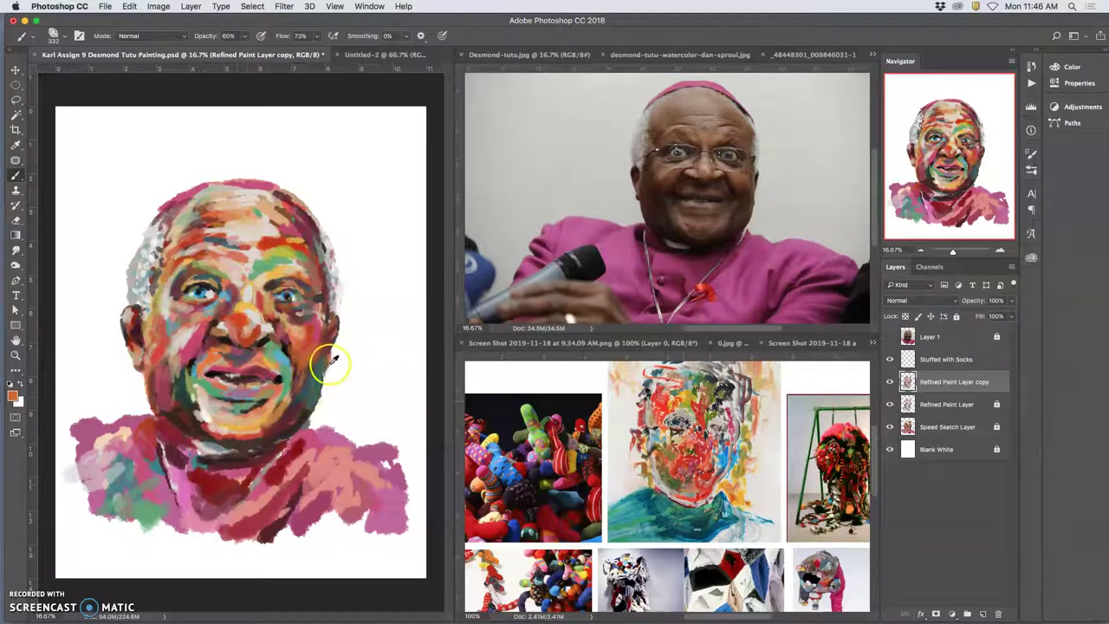
# Rework the nose and the opposite cheek with brush strokes, using a pale pink sampled from the painting.
pyautogui.moveTo(186, 348)
pyautogui.mouseDown()
pyautogui.moveTo(208, 322)
pyautogui.moveTo(252, 318)
pyautogui.mouseUp()
pyautogui.keyDown('alt'); pyautogui.click(182, 339); pyautogui.keyUp('alt')
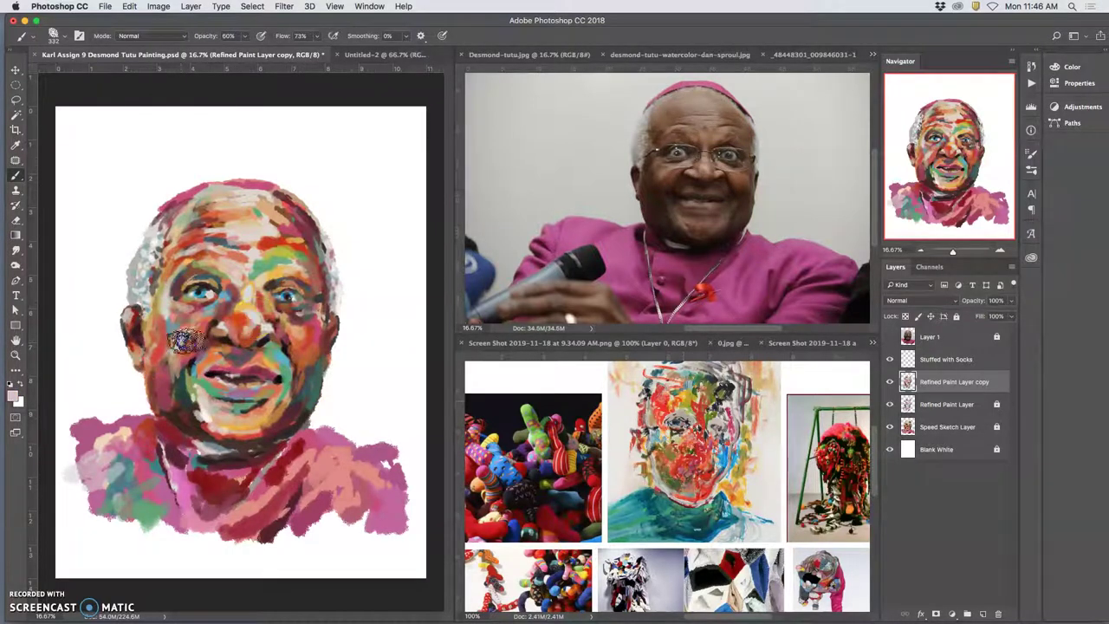
pyautogui.moveTo(188, 342); pyautogui.dragTo(175, 356)
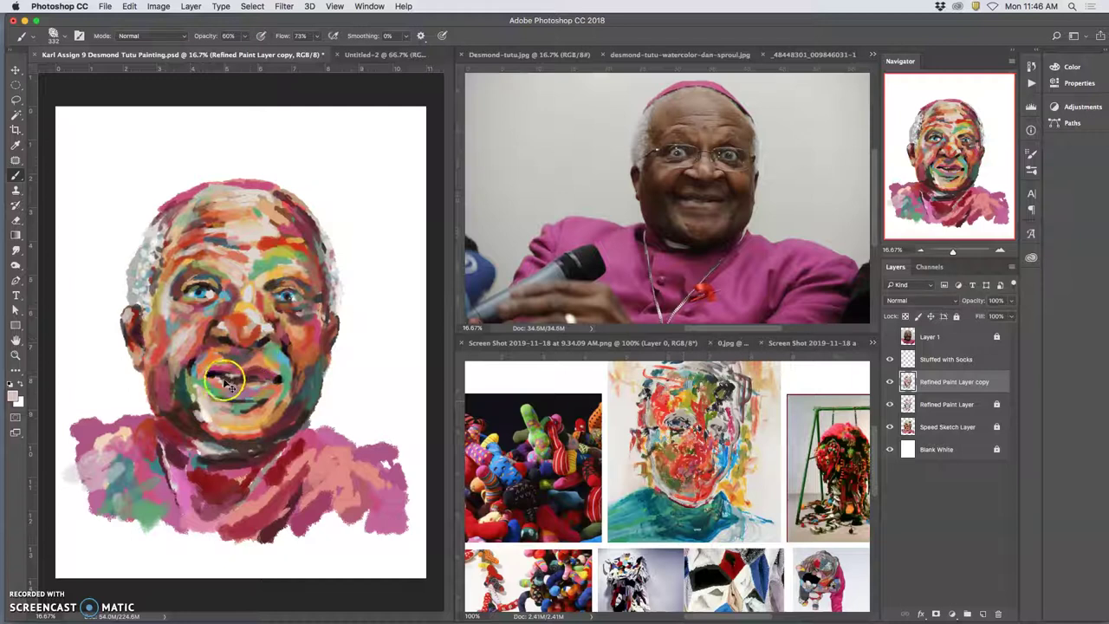
# In the sock reference screenshot, outline the photo of the figure built from colourful stuffed socks with a freehand Lasso selection.
pyautogui.keyDown('alt'); pyautogui.click(698, 512); pyautogui.keyUp('alt')
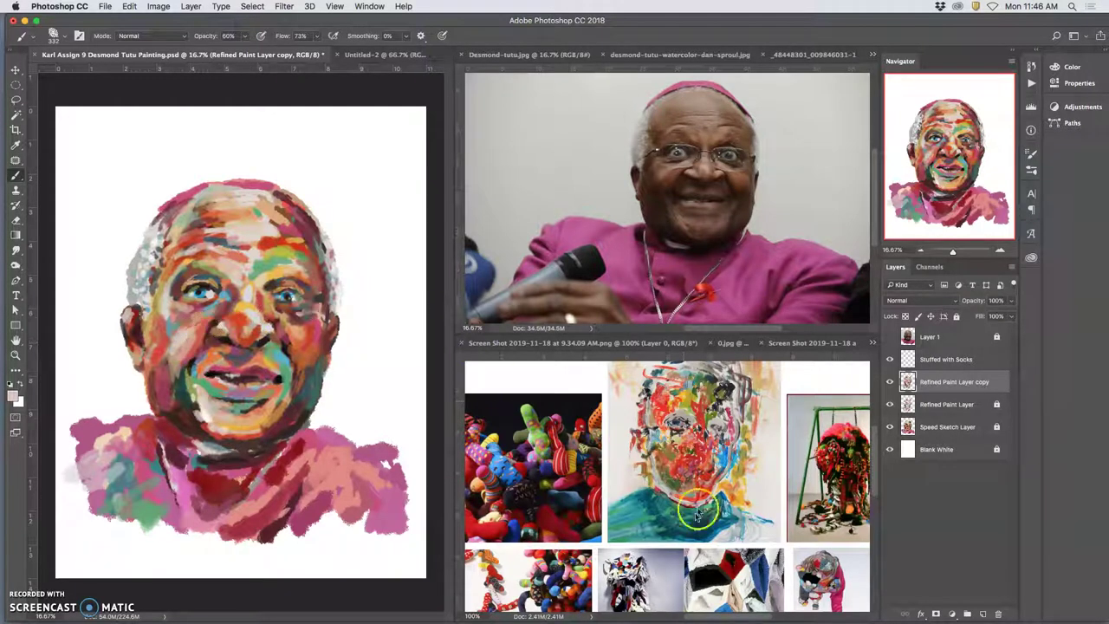
pyautogui.click(780, 444)
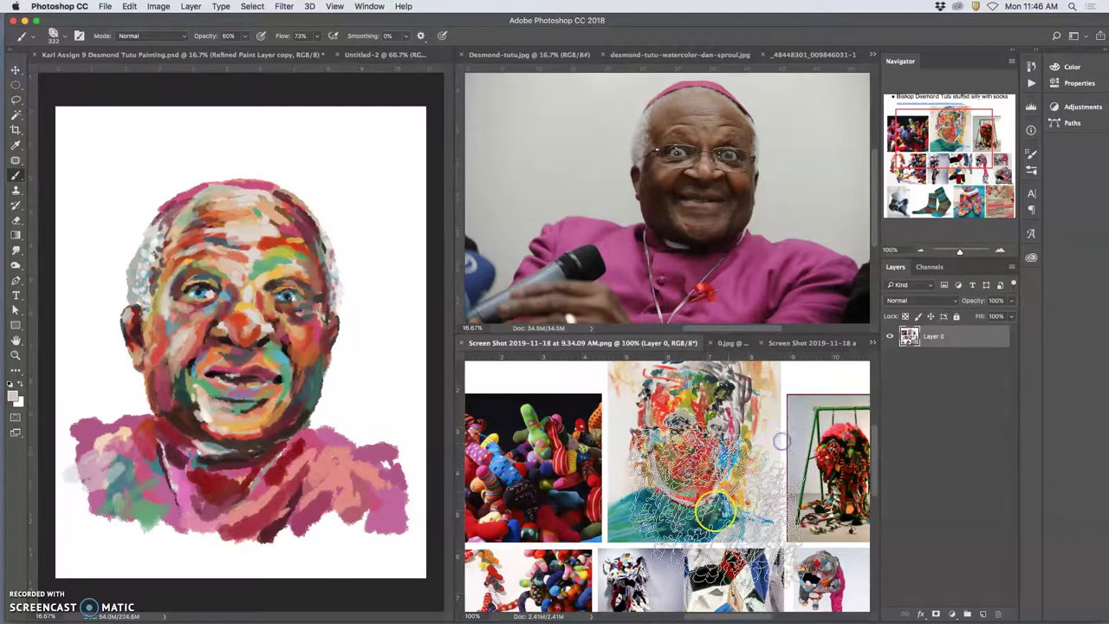
pyautogui.scroll(-10, 716, 416)
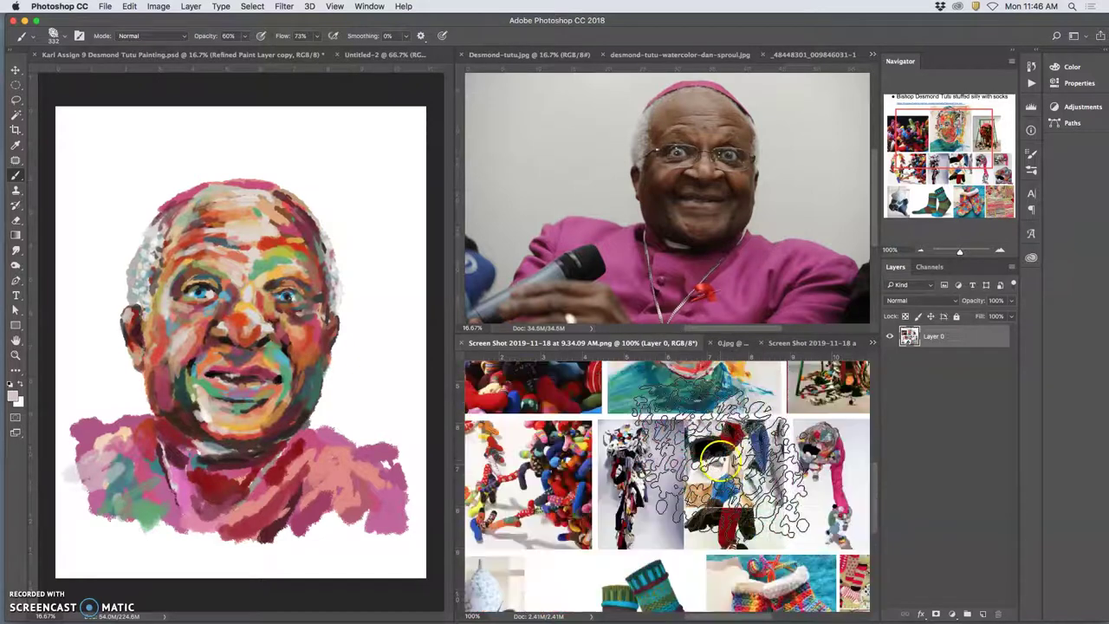
pyautogui.scroll(5, 706, 457)
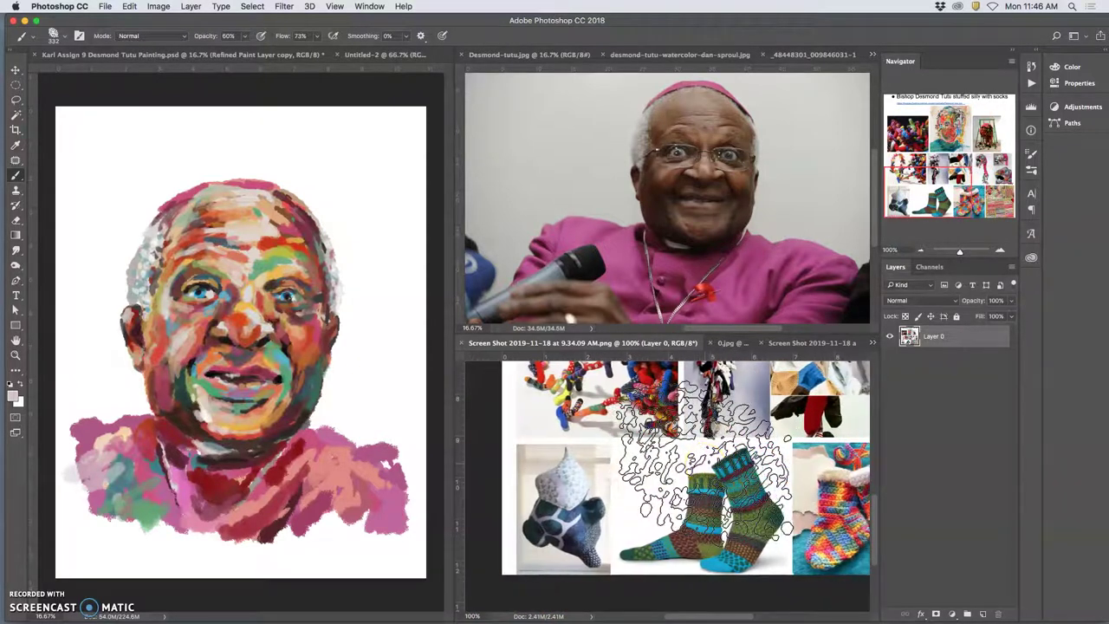
pyautogui.hscroll(3, 696, 462)
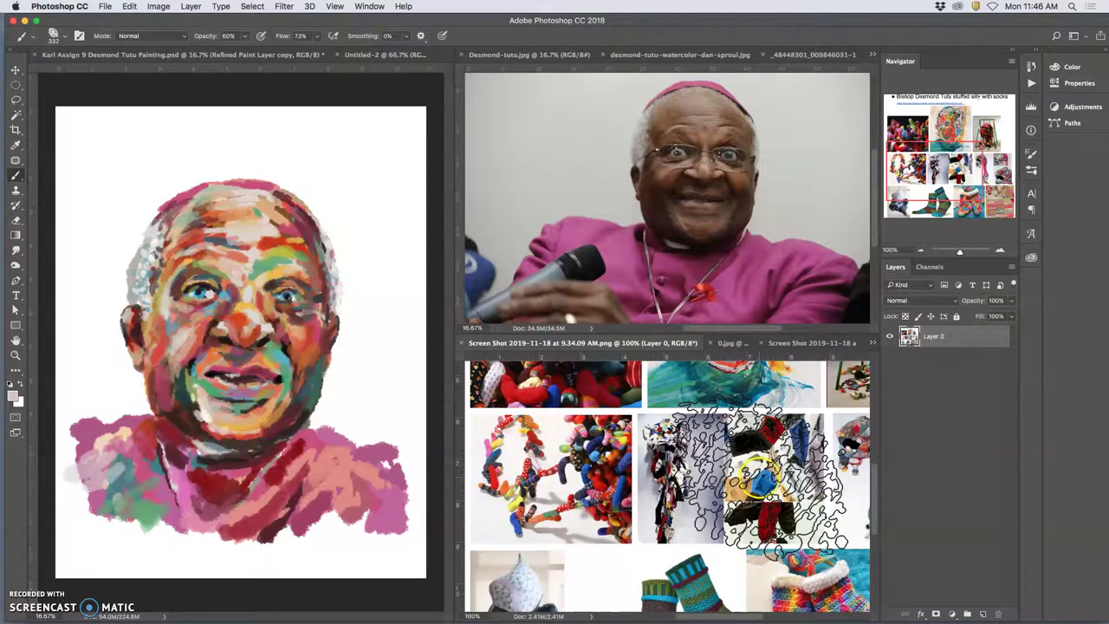
pyautogui.click(14, 98)
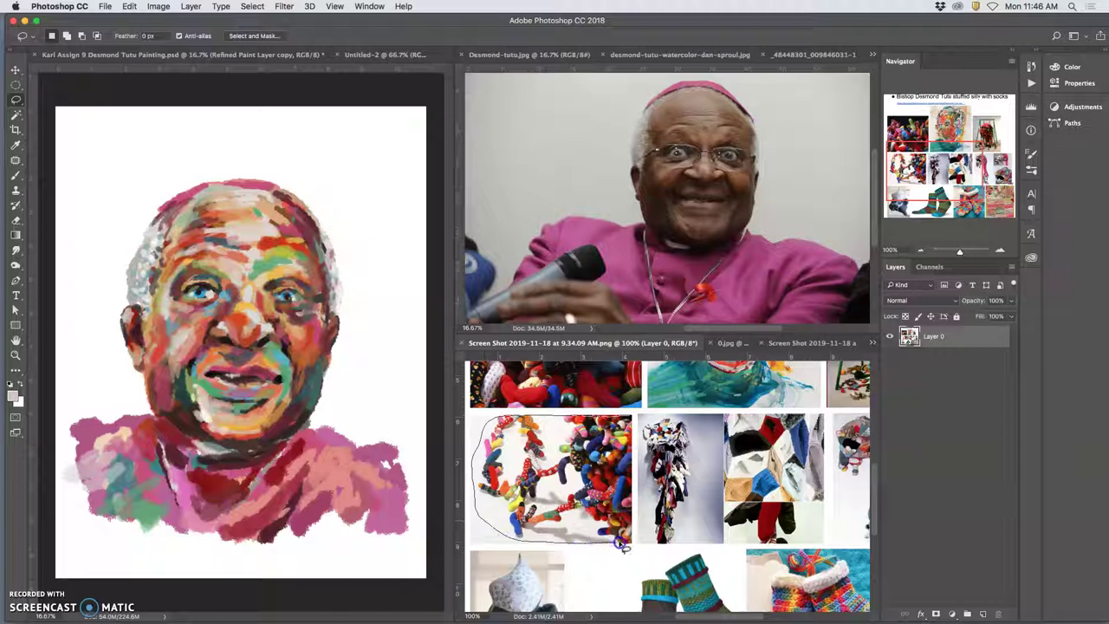
pyautogui.moveTo(631, 425); pyautogui.dragTo(629, 419)
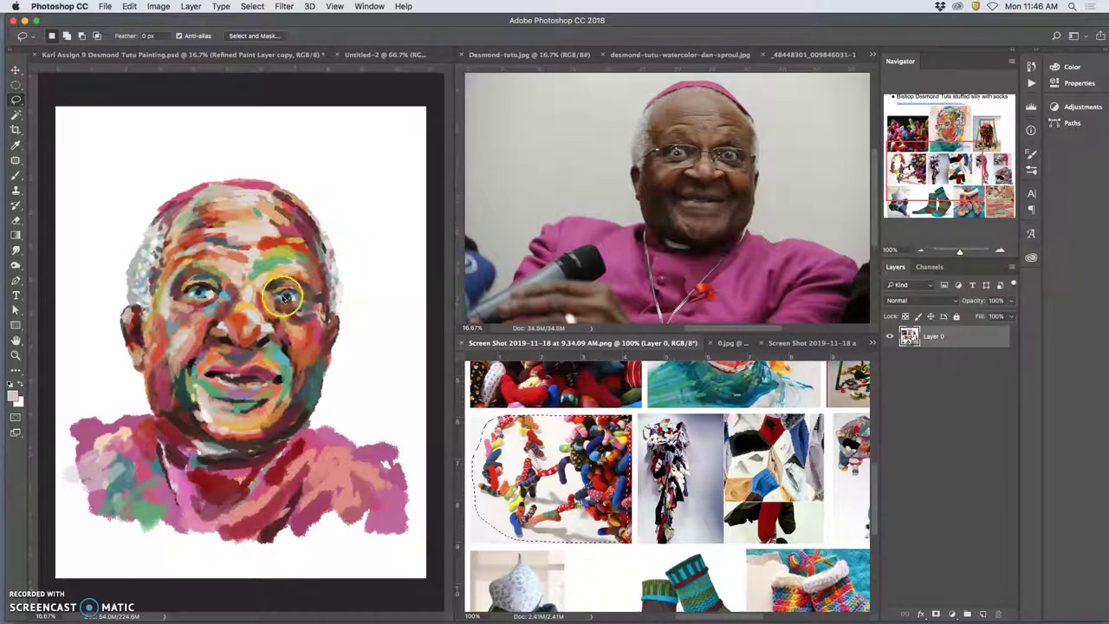
# Paste the copied sock photo above the Refined Paint Layer copy in the Tutu painting, then enlarge and slightly tilt it to cover the head and chest.
pyautogui.click(173, 55)
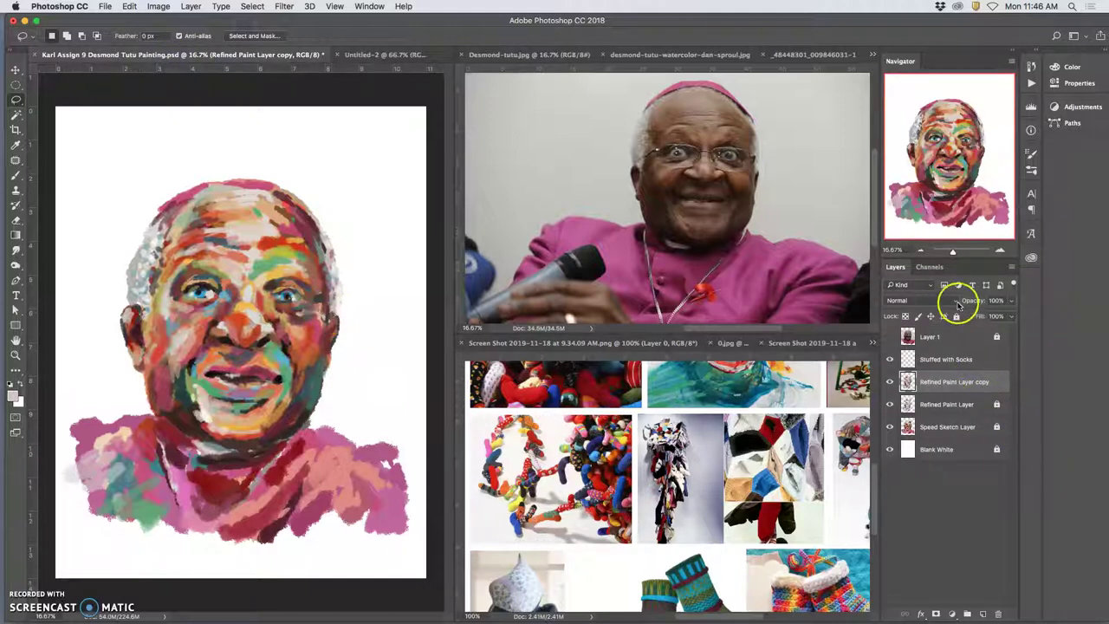
pyautogui.press('cmd+v')
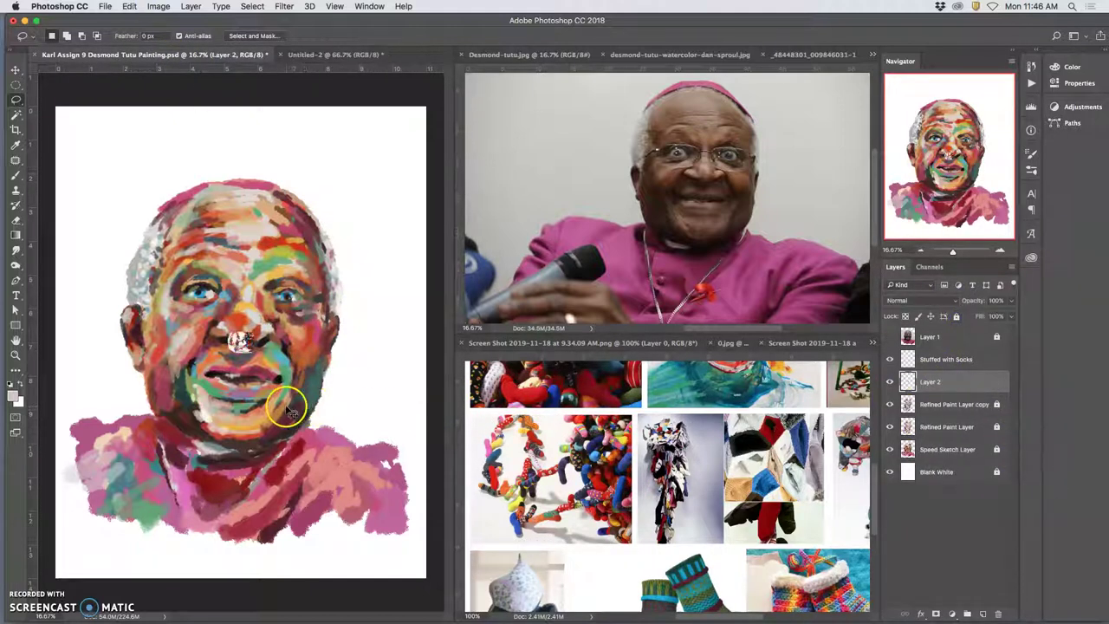
pyautogui.press('cmd+t')
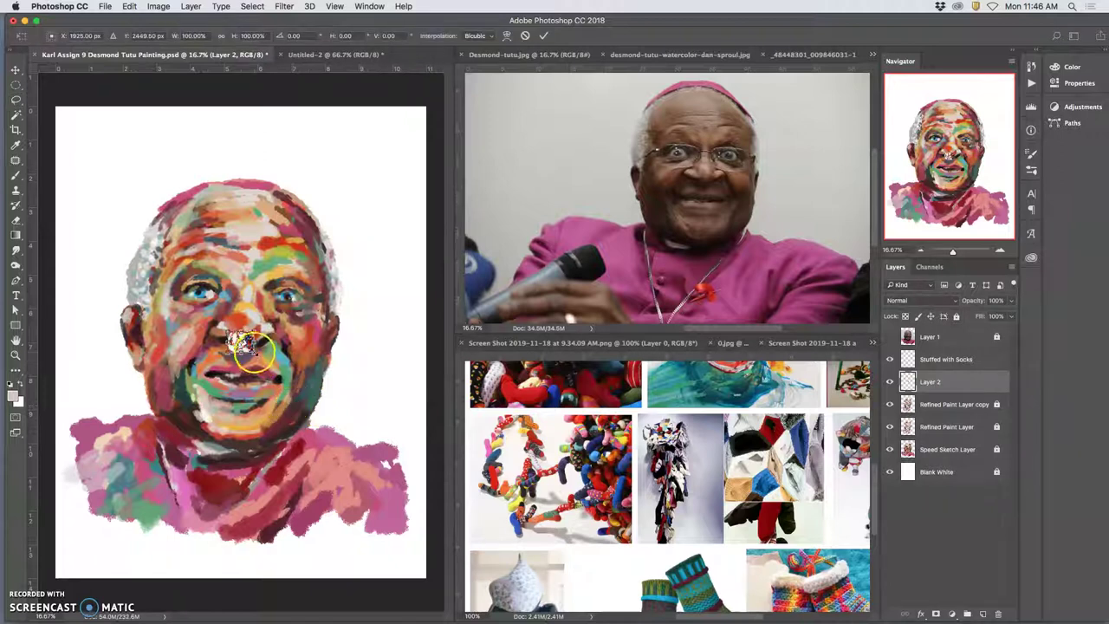
pyautogui.moveTo(253, 354); pyautogui.dragTo(427, 494)
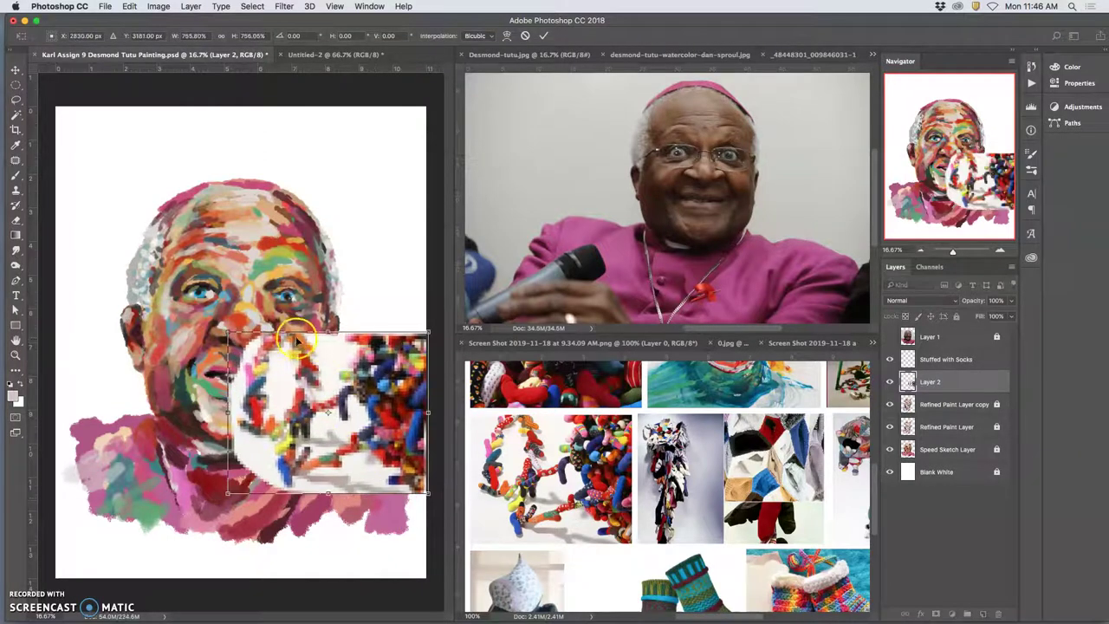
pyautogui.moveTo(296, 341); pyautogui.dragTo(182, 351)
pyautogui.moveTo(324, 327); pyautogui.dragTo(401, 172)
pyautogui.press('Return')
pyautogui.press('l')
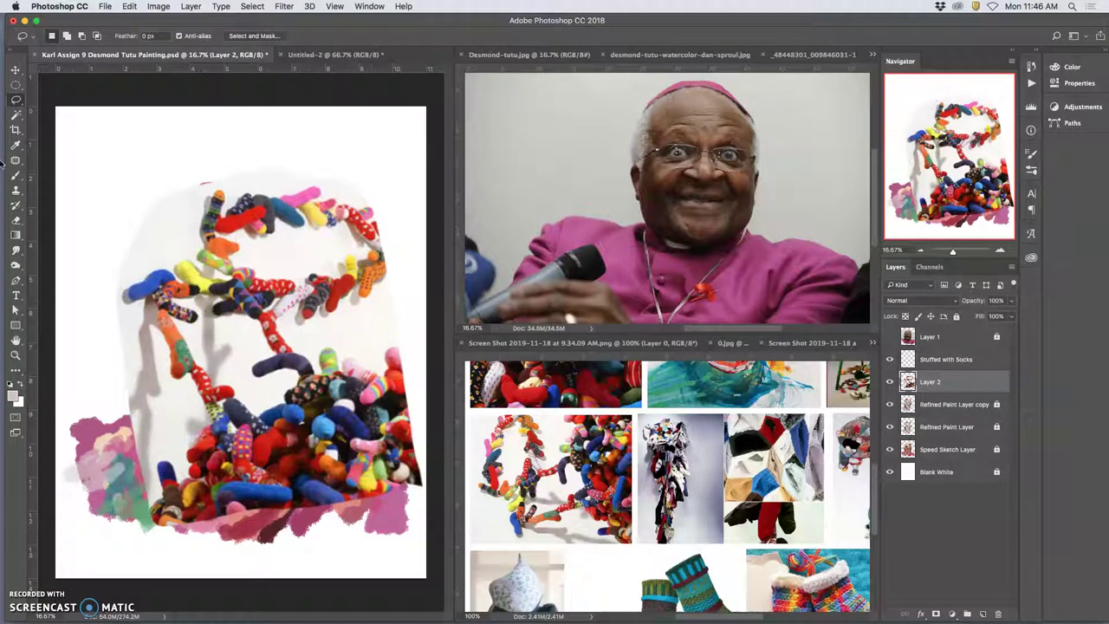
# Remove the white backdrop and grey shadows around the socks on Layer 2 using non-contiguous Magic Wand selections with tolerance 32.
pyautogui.click(14, 116)
pyautogui.click(183, 230)
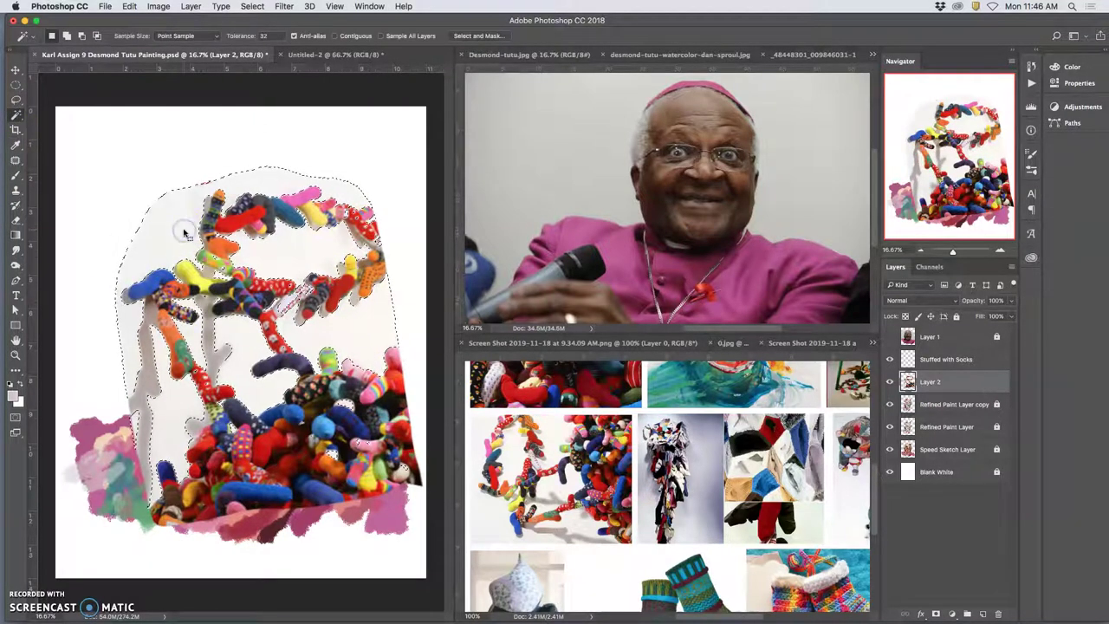
pyautogui.press('BackSpace')
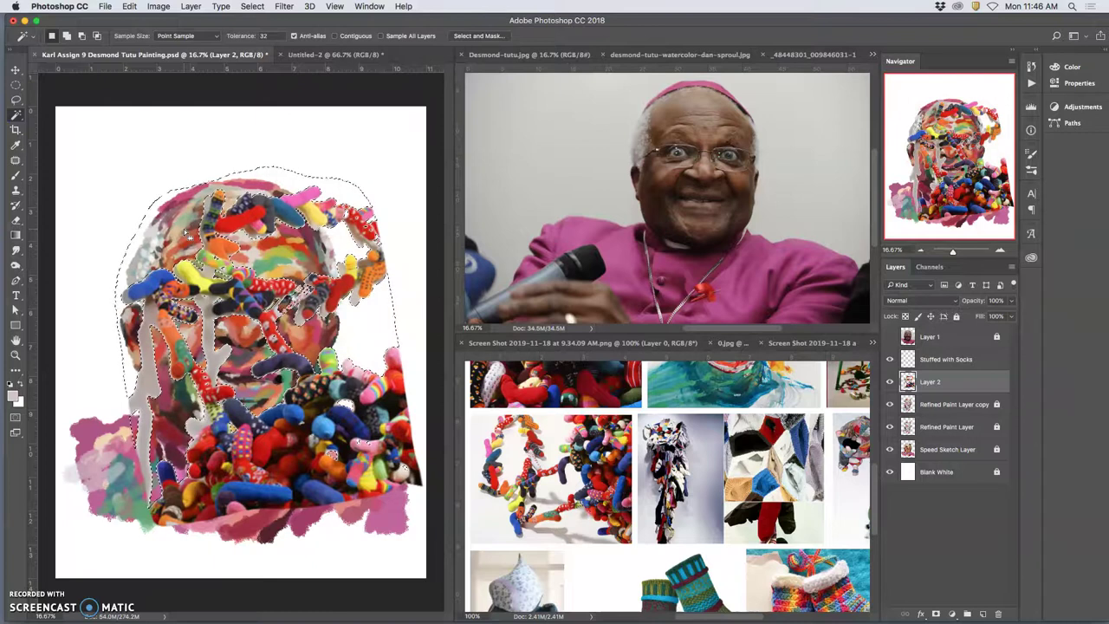
pyautogui.click(207, 234)
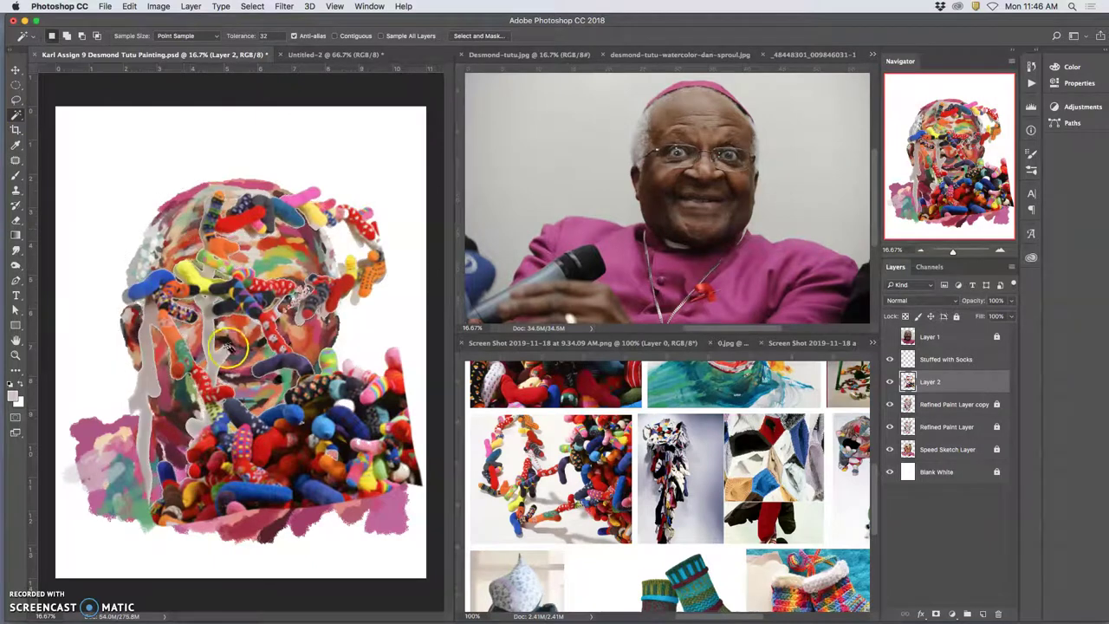
pyautogui.press('BackSpace')
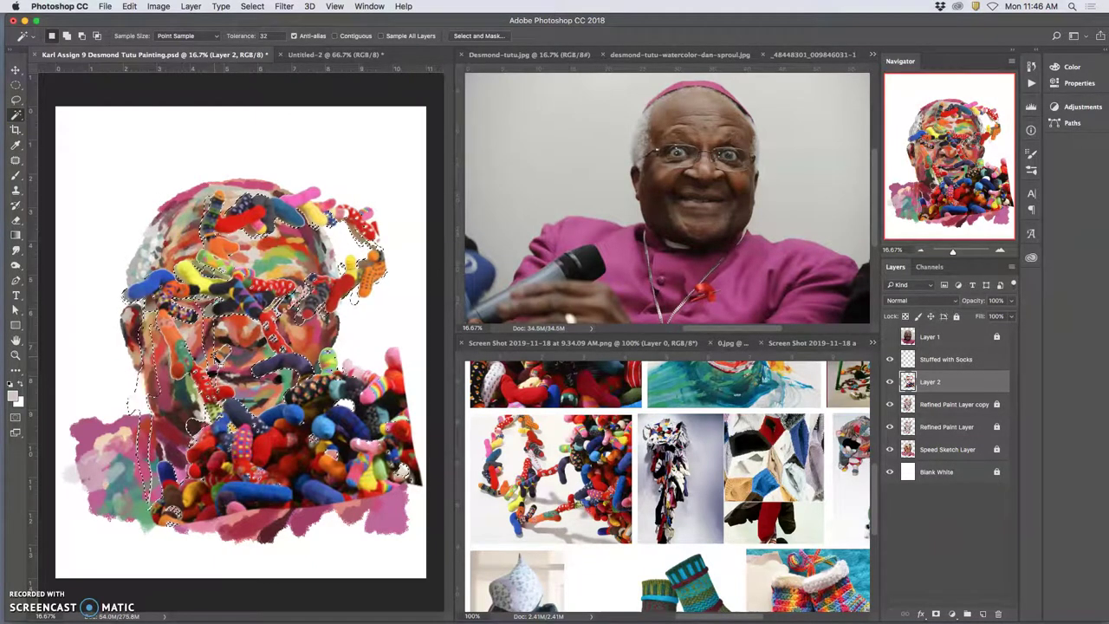
# Select the emptied area of Layer 2, refine its edge in Select and Mask with Shift Edge +10%, and delete the leftover white outlines.
pyautogui.click(221, 354)
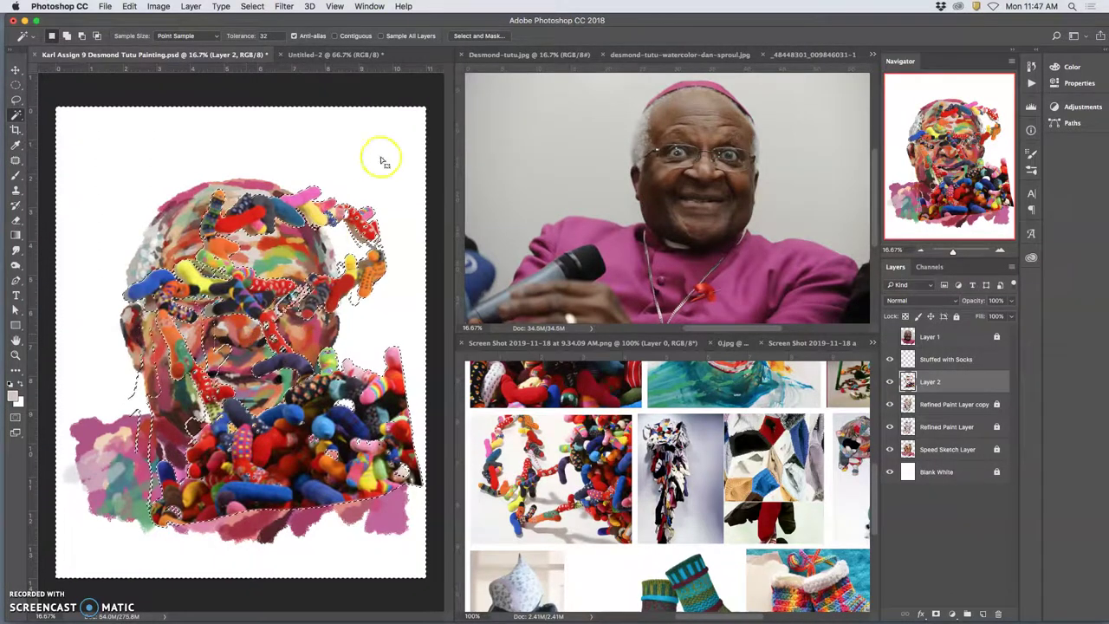
pyautogui.click(482, 36)
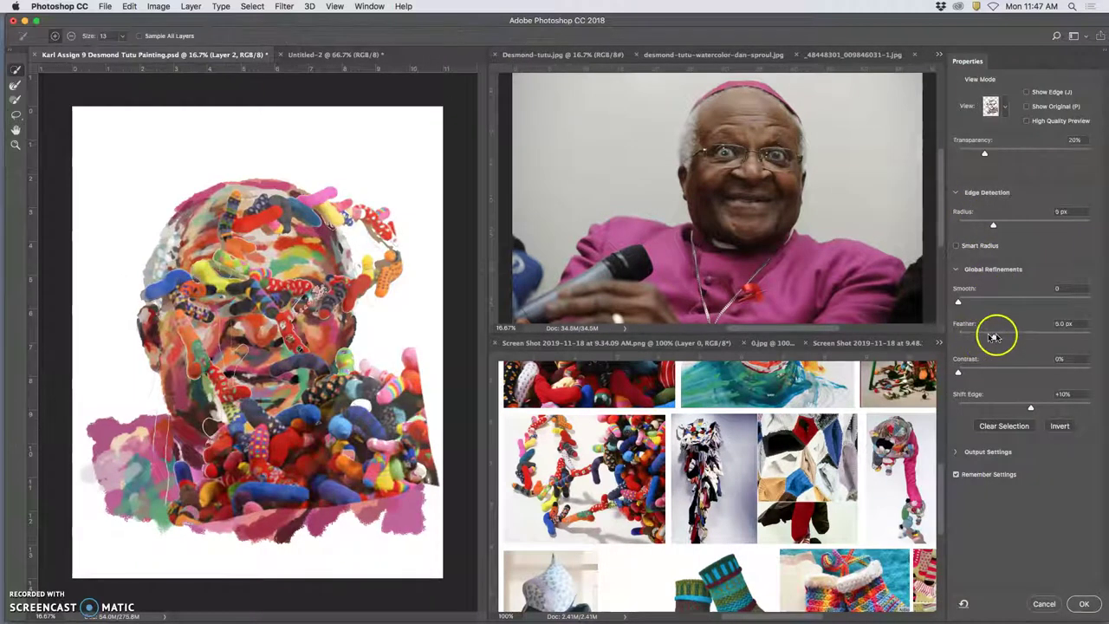
pyautogui.click(1082, 603)
pyautogui.press('super+plus')
pyautogui.press('super+plus')
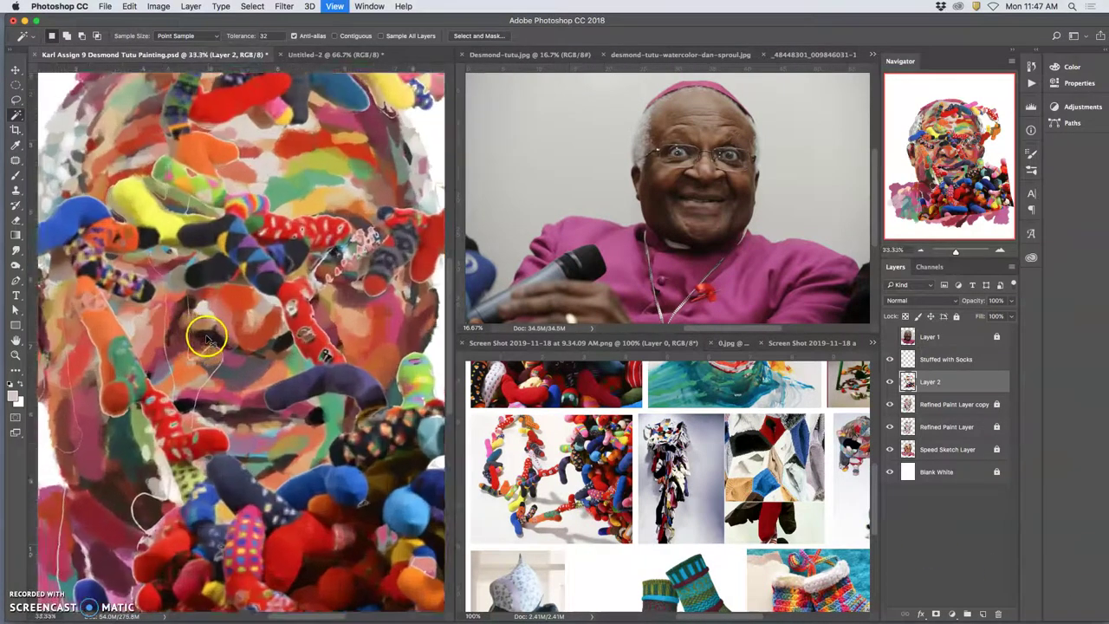
pyautogui.press('super+plus')
pyautogui.press('super+plus')
pyautogui.press('super+plus')
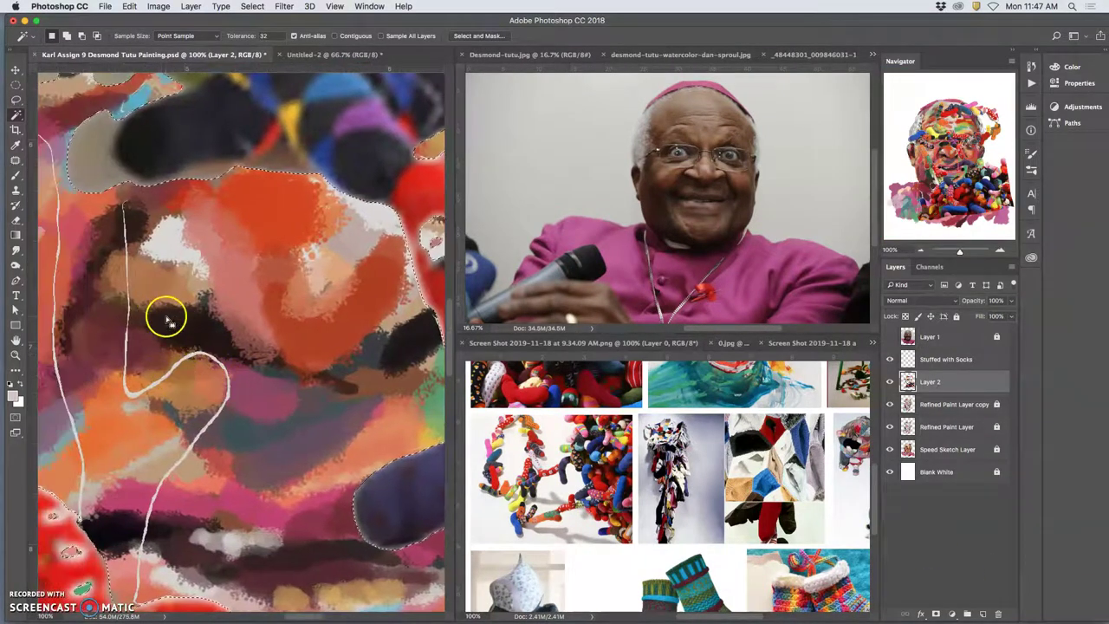
pyautogui.press('Delete')
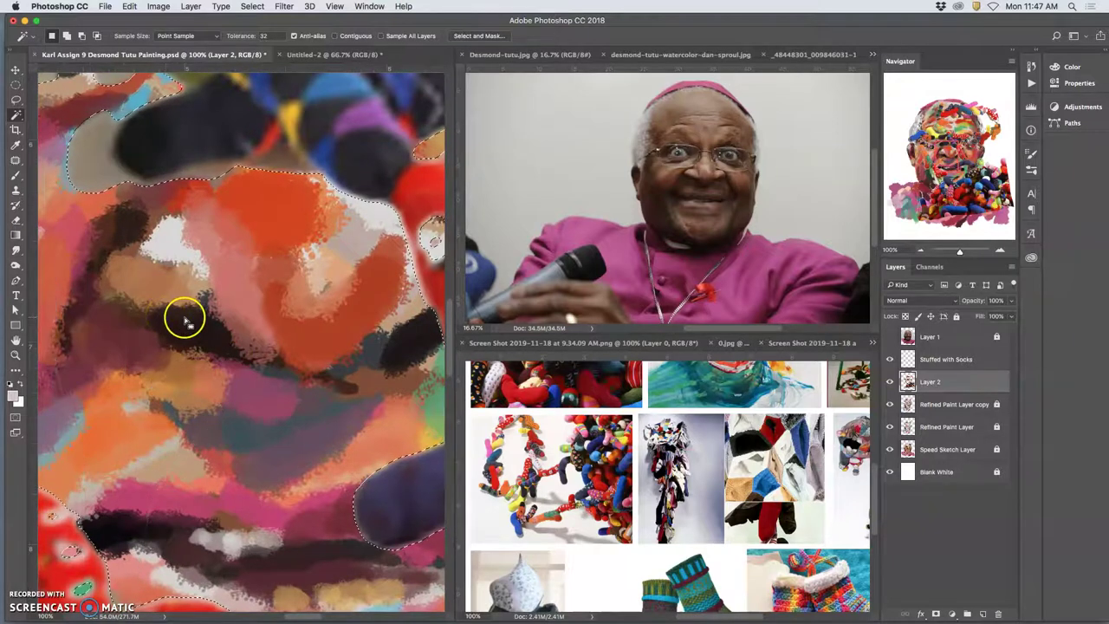
# Reposition the sock cutout on Layer 2 and enlarge it to cover the head and the full width of the chest.
pyautogui.press('super+minus')
pyautogui.press('super+minus')
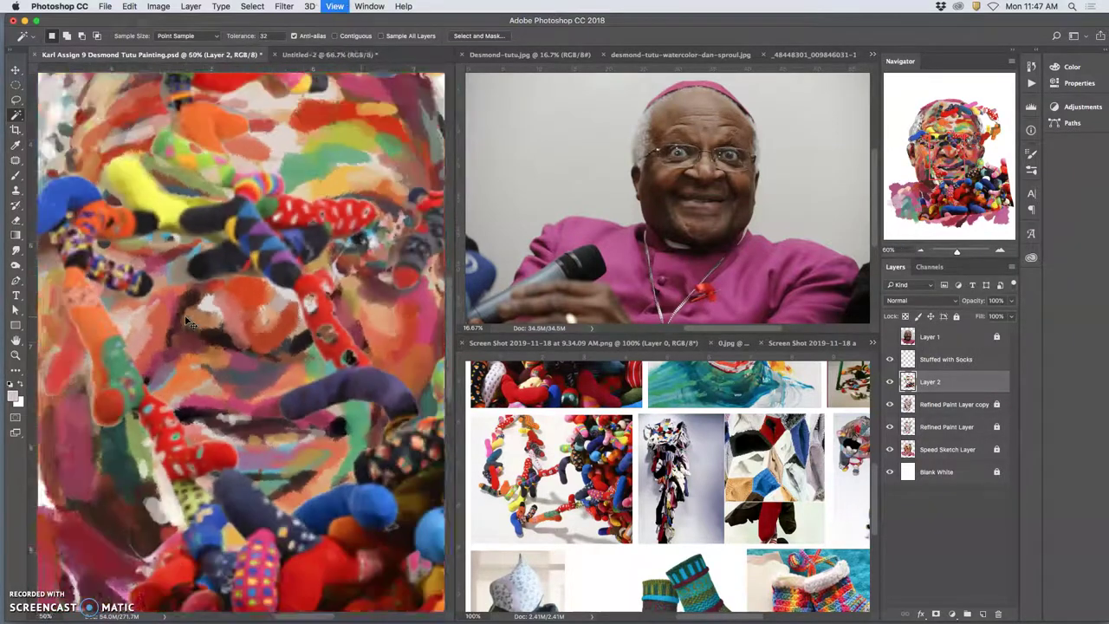
pyautogui.press('super+minus')
pyautogui.press('super+minus')
pyautogui.press('super+minus')
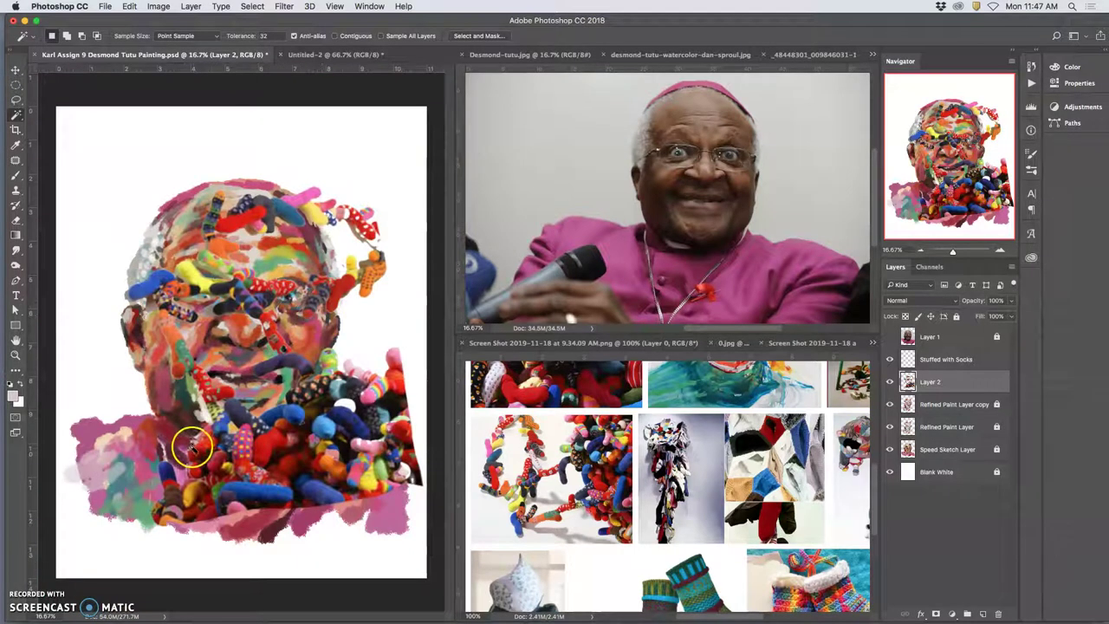
pyautogui.press('super+minus')
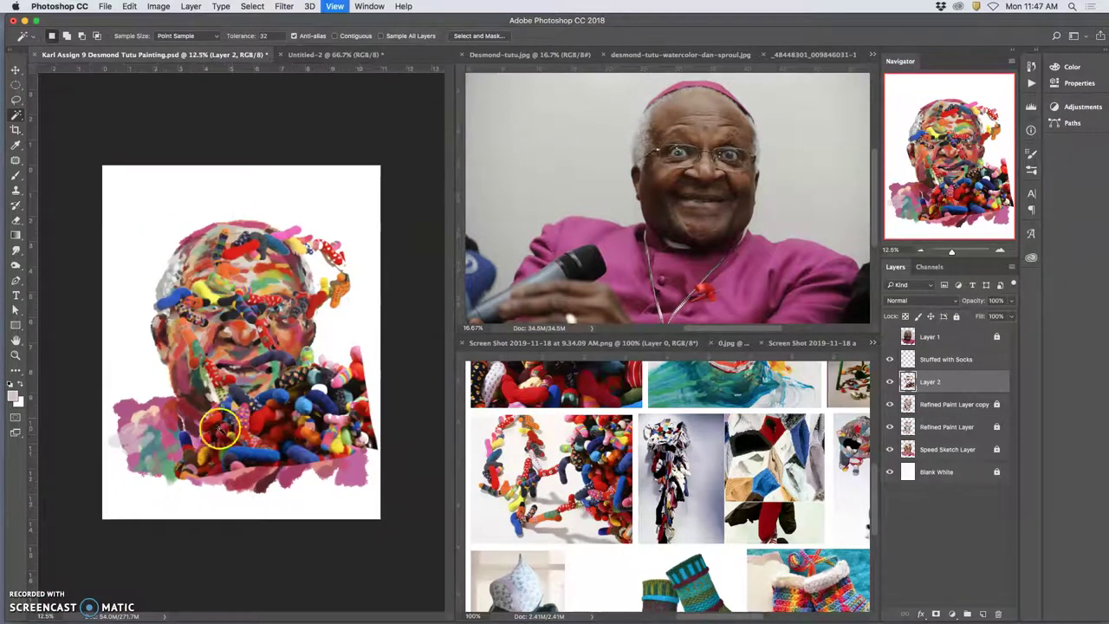
pyautogui.click(16, 69)
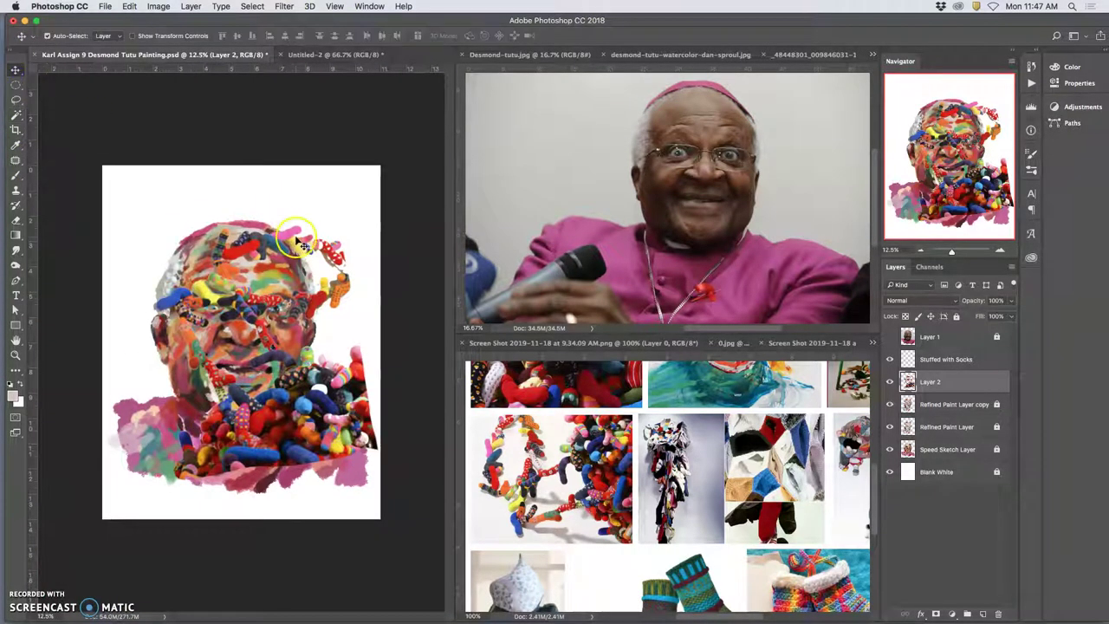
pyautogui.moveTo(294, 247); pyautogui.dragTo(258, 218)
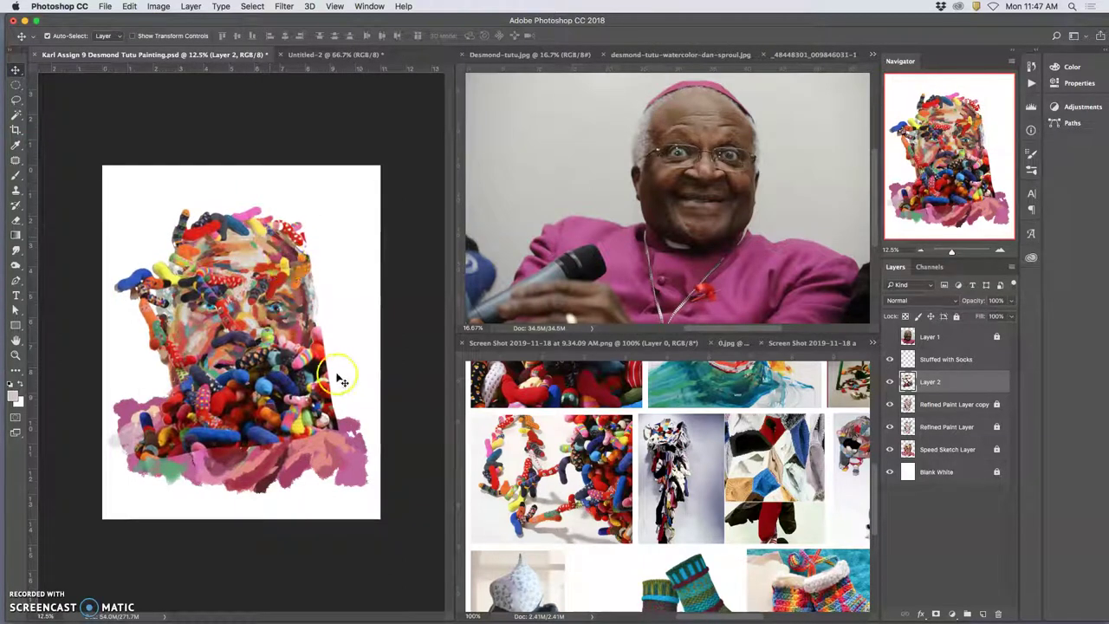
pyautogui.press('super+t')
pyautogui.moveTo(337, 461); pyautogui.dragTo(379, 509)
pyautogui.press('Return')
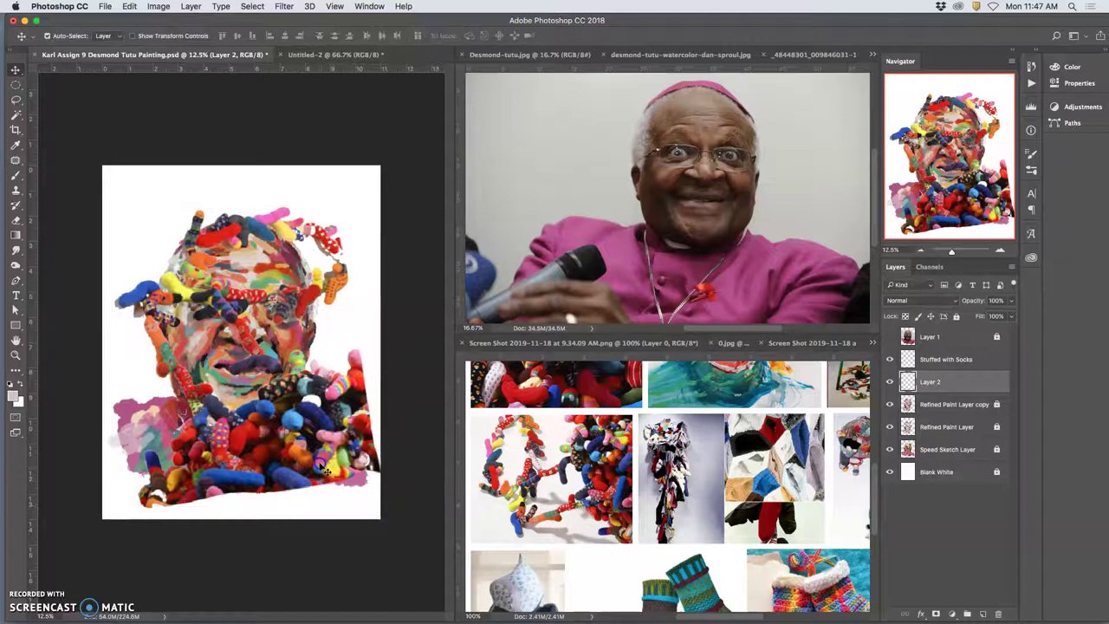
pyautogui.moveTo(329, 465); pyautogui.dragTo(303, 462)
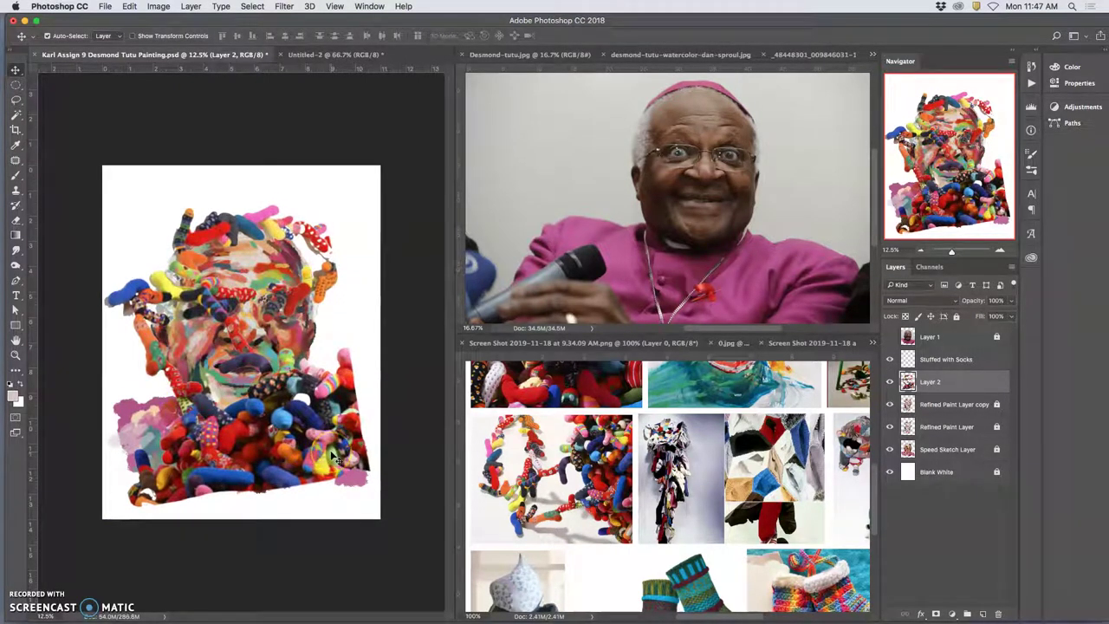
# Warp the sock layer so the socks follow the contours of the forehead, cheeks, shoulders and chest.
pyautogui.hotkey('ctrl', 't')
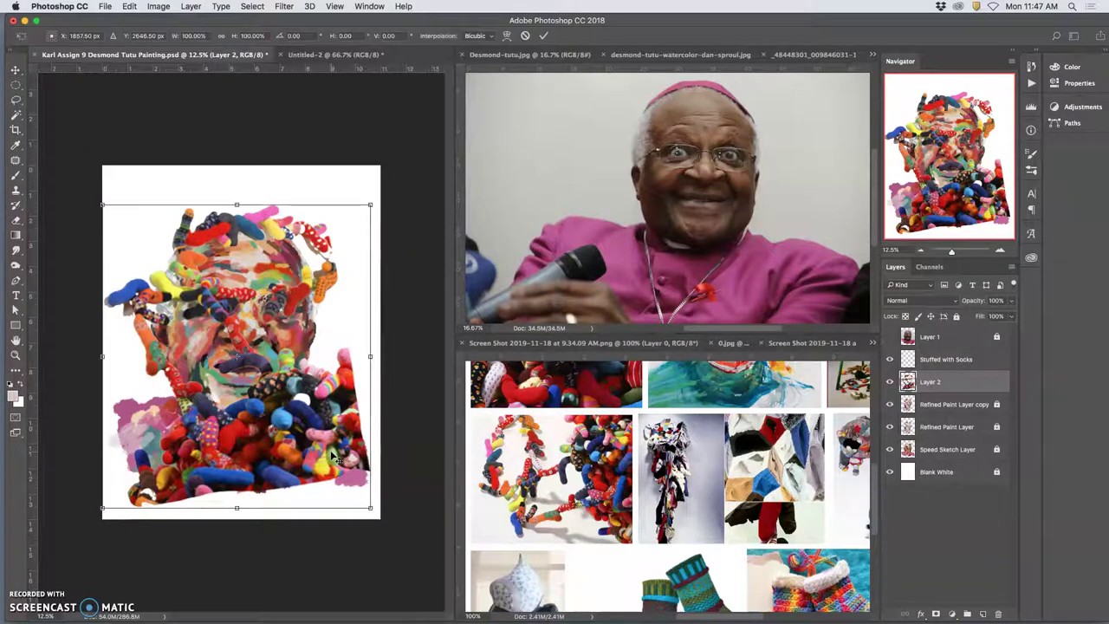
pyautogui.rightClick(318, 431)
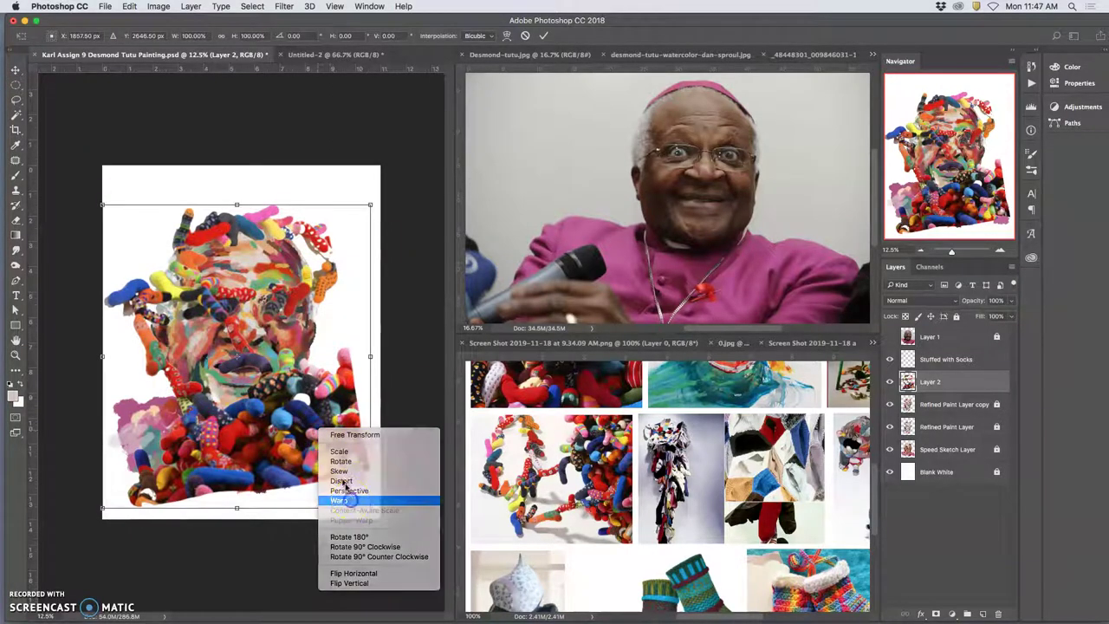
pyautogui.click(347, 498)
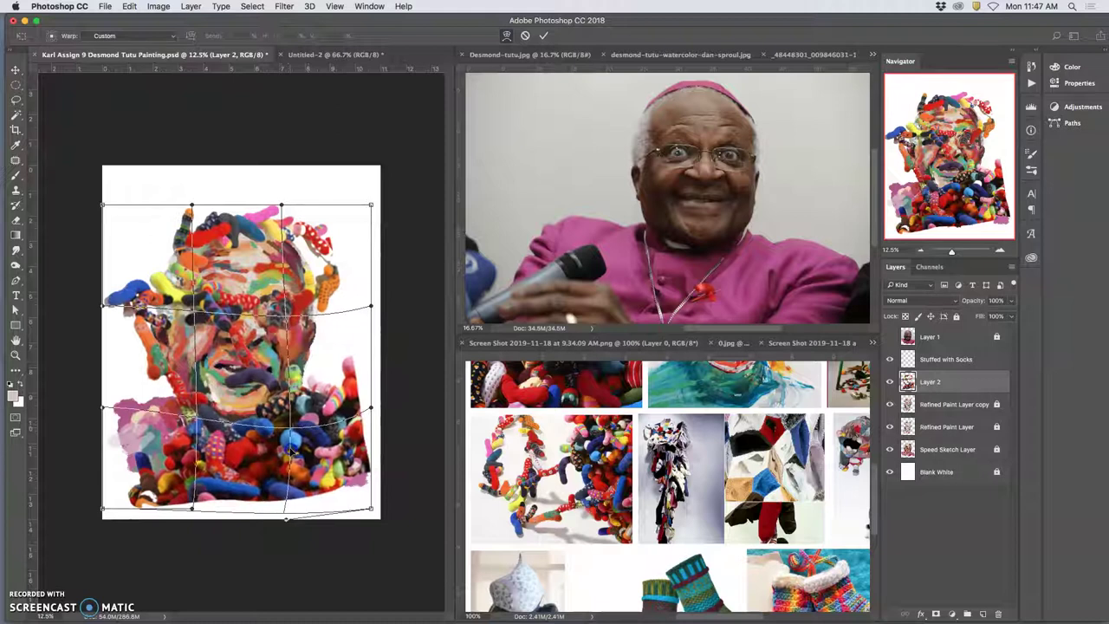
pyautogui.moveTo(291, 451); pyautogui.dragTo(287, 444)
pyautogui.moveTo(346, 497); pyautogui.dragTo(347, 506)
pyautogui.moveTo(356, 369); pyautogui.dragTo(365, 374)
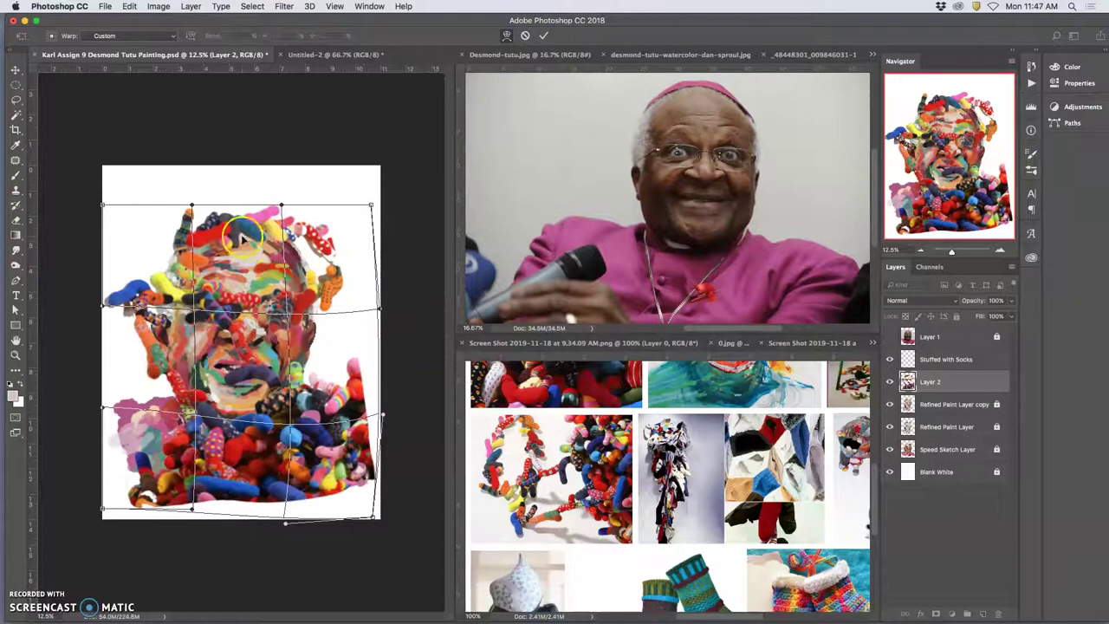
pyautogui.moveTo(243, 238); pyautogui.dragTo(224, 229)
pyautogui.moveTo(323, 255); pyautogui.dragTo(312, 260)
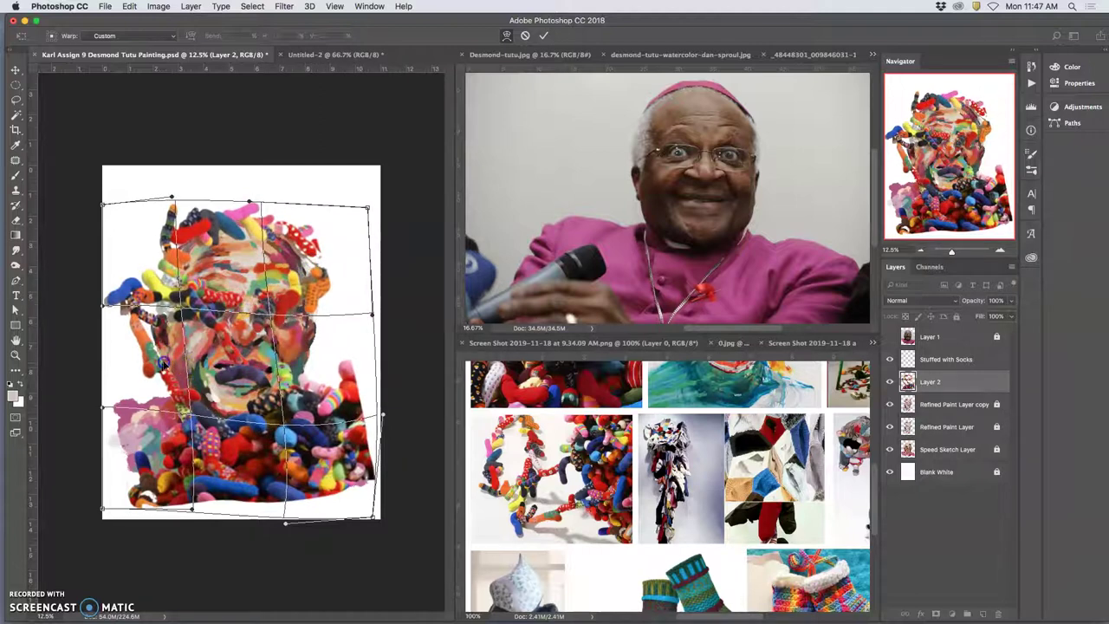
pyautogui.moveTo(163, 363); pyautogui.dragTo(174, 364)
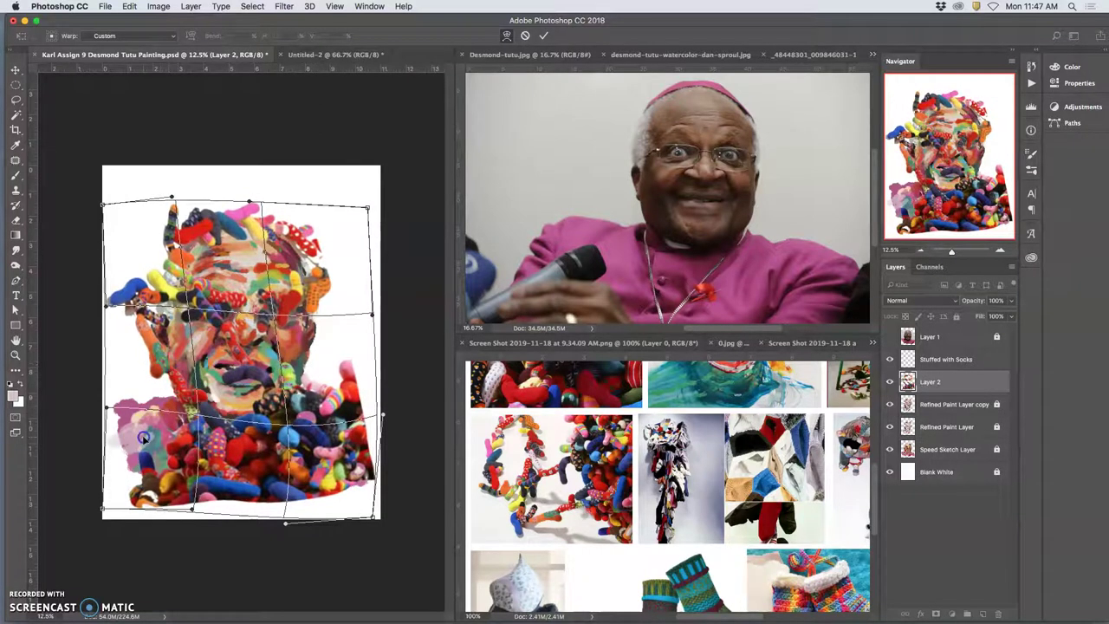
pyautogui.moveTo(141, 434); pyautogui.dragTo(152, 436)
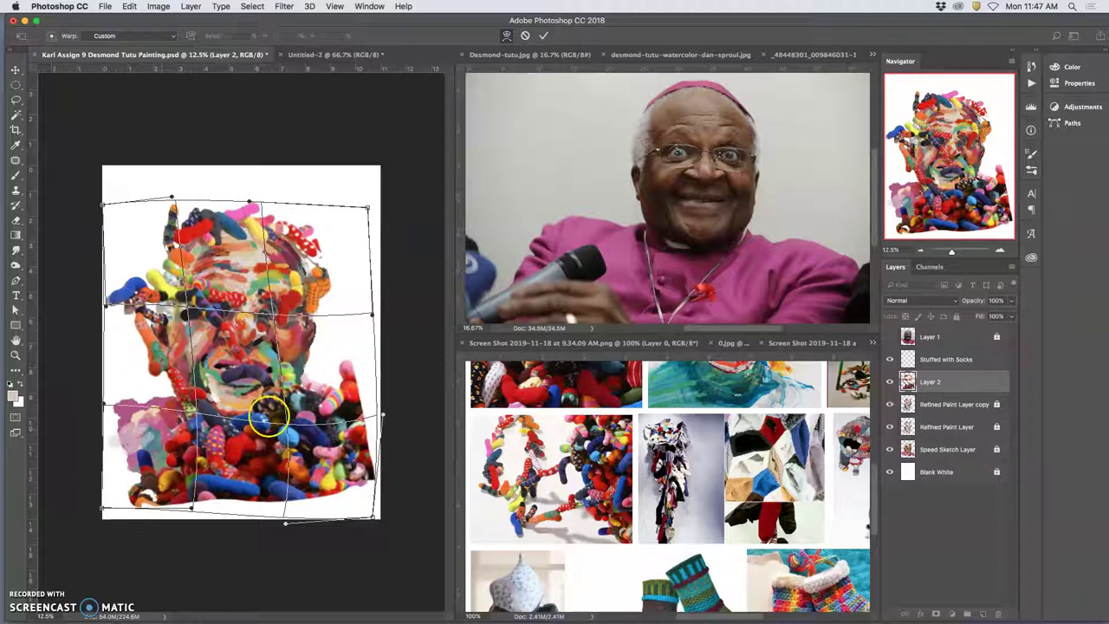
pyautogui.press('Return')
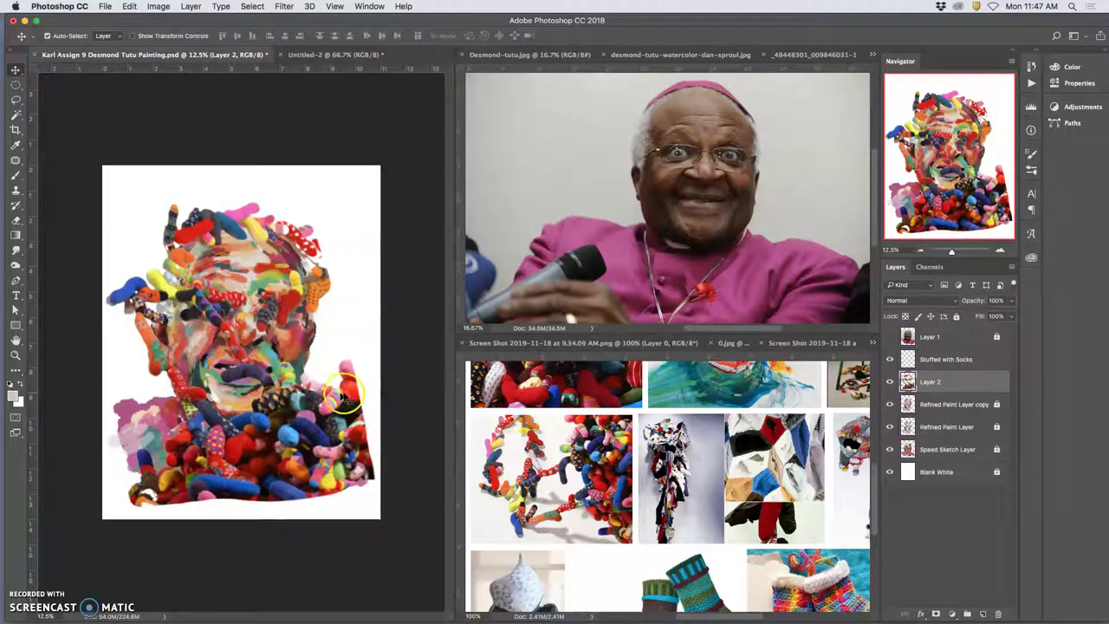
# Examine the mouth, chin and chest up close, comparing the portrait with Layer 2 hidden and shown.
pyautogui.press('super+equal')
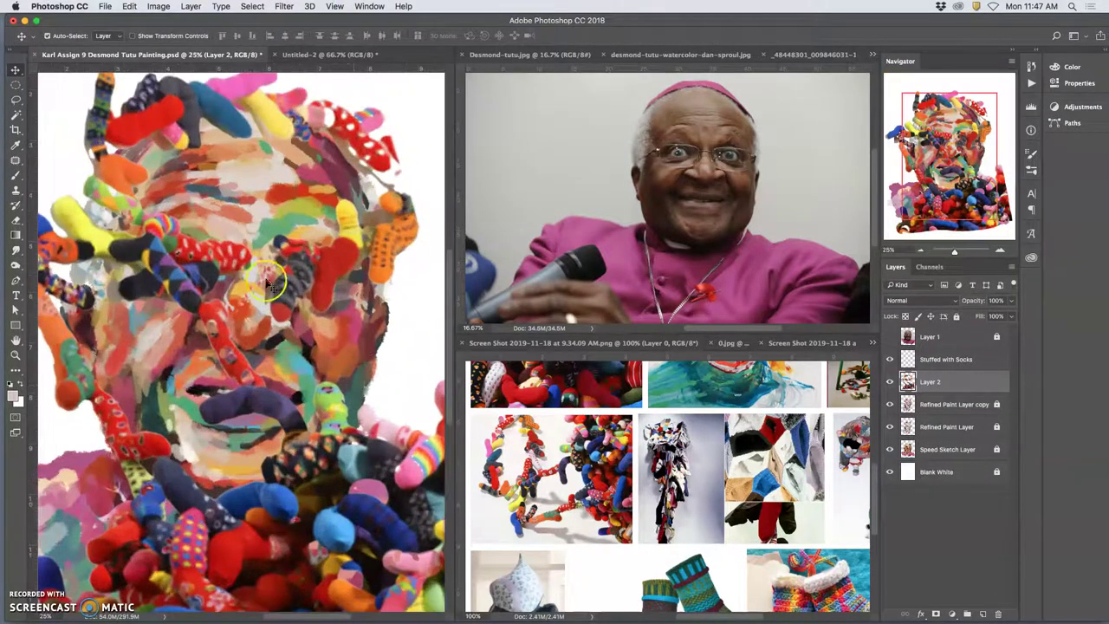
pyautogui.moveTo(278, 223); pyautogui.dragTo(276, 223)
pyautogui.moveTo(288, 301); pyautogui.dragTo(246, 267)
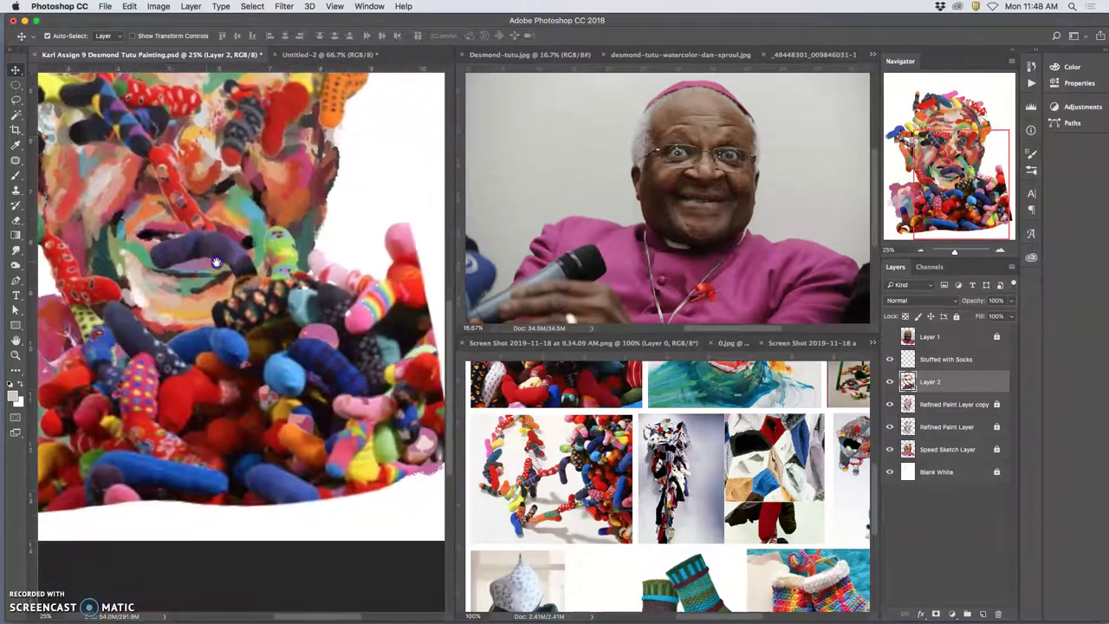
pyautogui.press('super+equal')
pyautogui.press('super+equal')
pyautogui.press('super+equal')
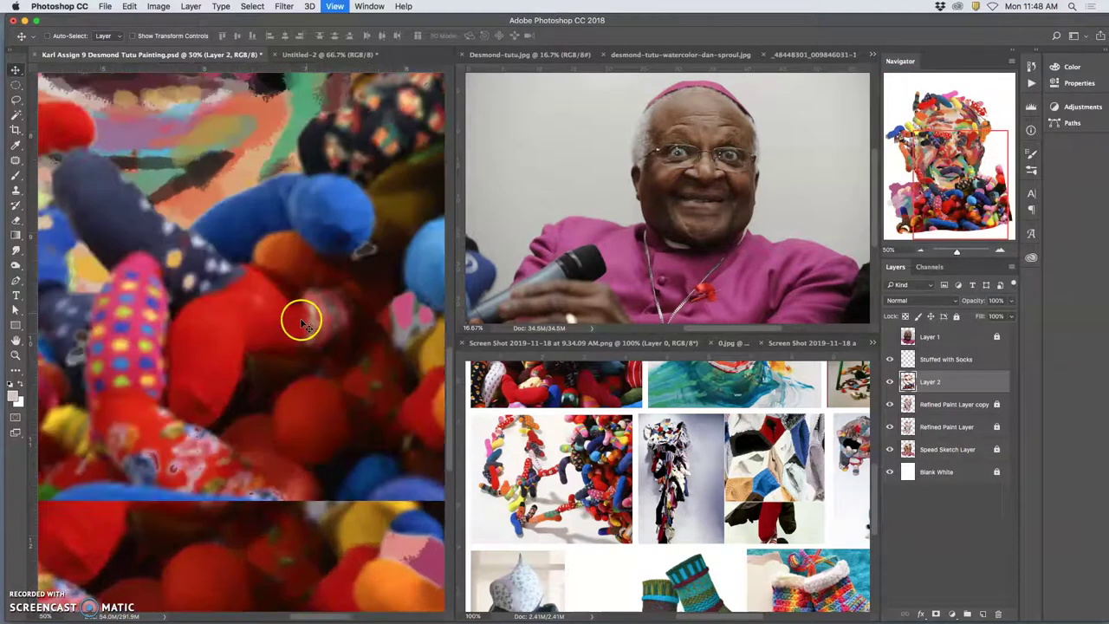
pyautogui.moveTo(224, 307)
pyautogui.mouseDown()
pyautogui.moveTo(291, 307)
pyautogui.moveTo(362, 408)
pyautogui.mouseUp()
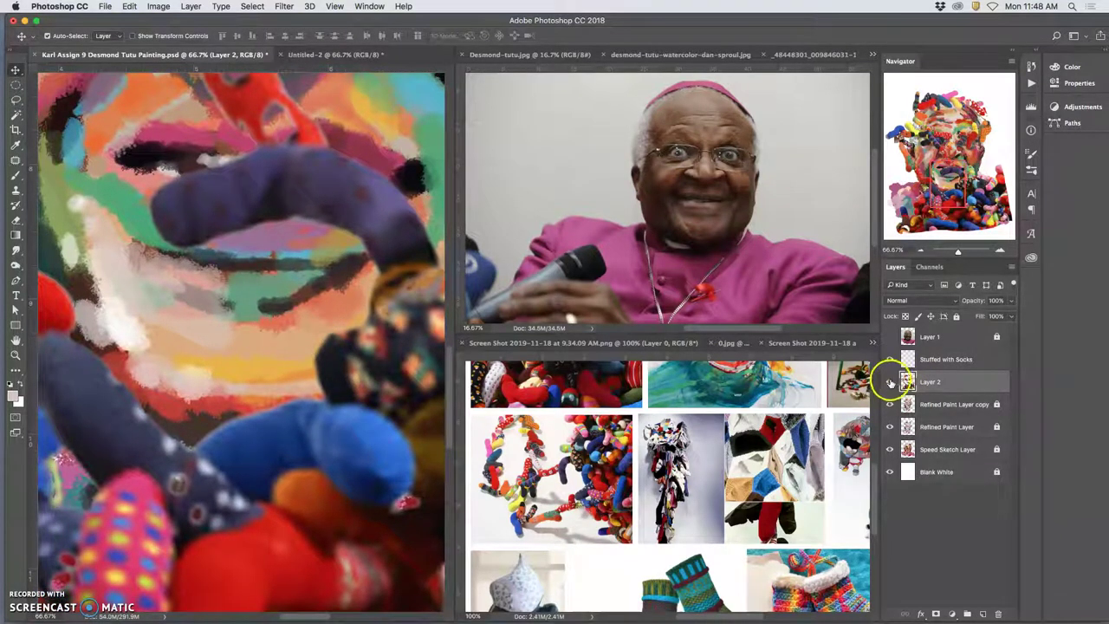
pyautogui.click(891, 382)
pyautogui.click(890, 382)
pyautogui.click(889, 382)
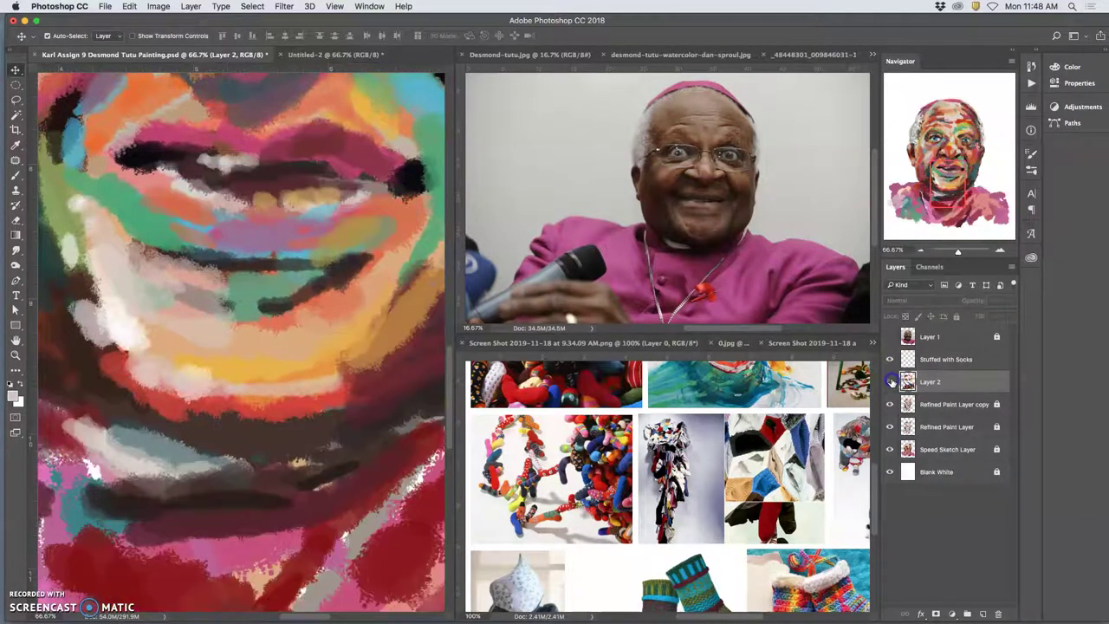
pyautogui.click(890, 382)
pyautogui.click(889, 382)
pyautogui.click(889, 382)
pyautogui.scroll(-5, 403, 346)
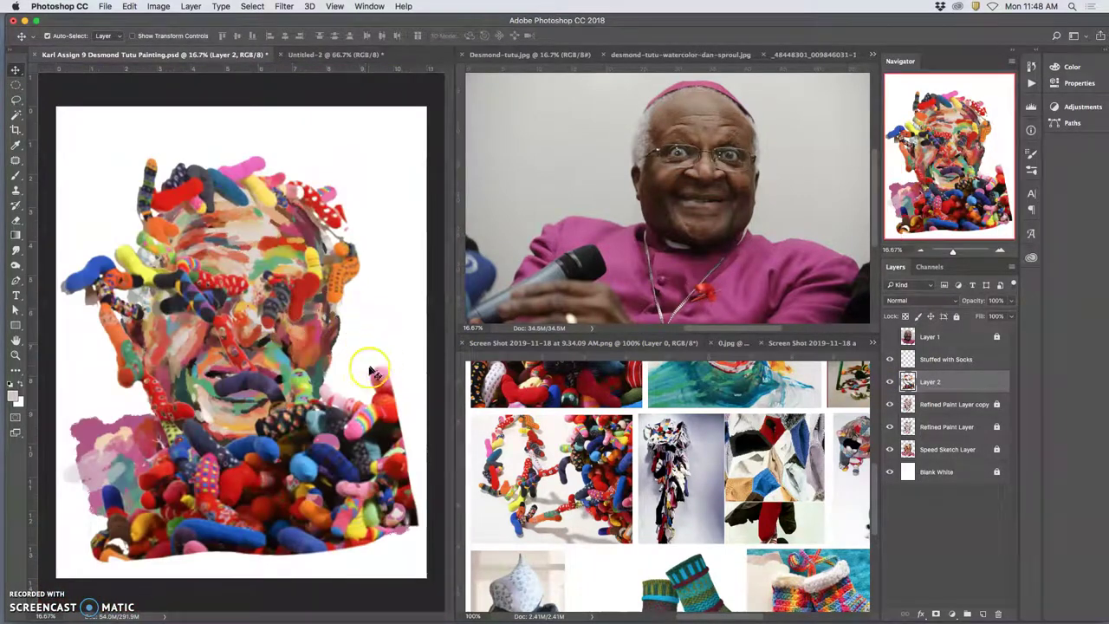
# Lasso the pile of socks on the chest below the chin and copy it to a new layer above Layer 2.
pyautogui.click(16, 99)
pyautogui.moveTo(397, 401)
pyautogui.mouseDown()
pyautogui.moveTo(394, 450)
pyautogui.moveTo(345, 457)
pyautogui.mouseUp()
pyautogui.moveTo(290, 539)
pyautogui.mouseDown()
pyautogui.moveTo(357, 539)
pyautogui.moveTo(413, 486)
pyautogui.moveTo(401, 426)
pyautogui.mouseUp()
pyautogui.hotkey('ctrl', 'j')
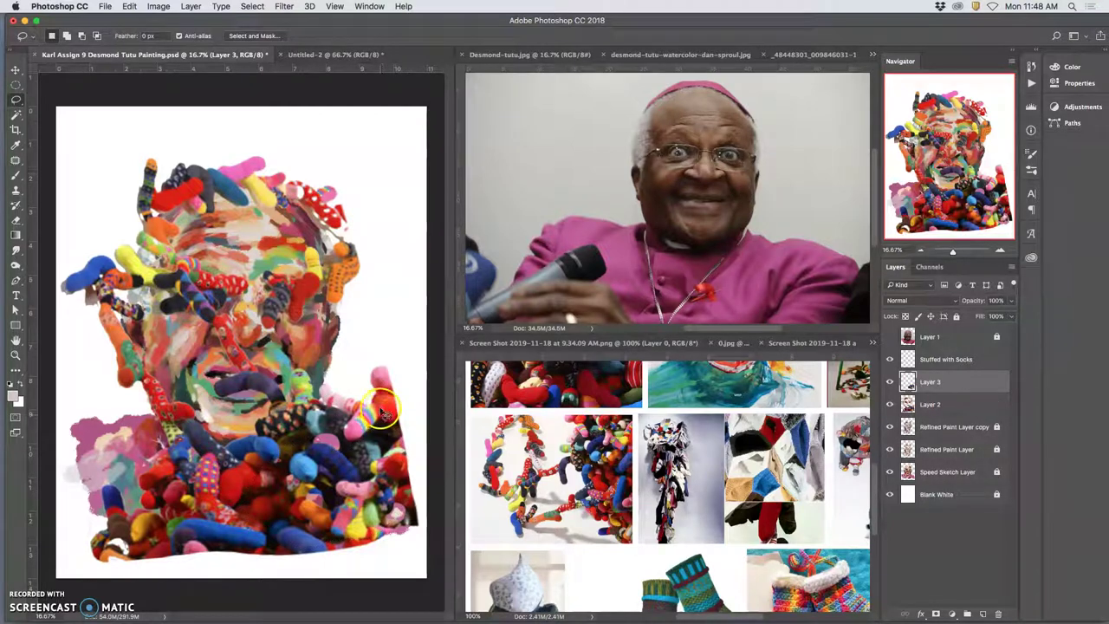
# Flip the copied sock pile on Layer 3 horizontally and move it over the portrait's shoulder on the opposite side of the chest.
pyautogui.hotkey('ctrl', 't')
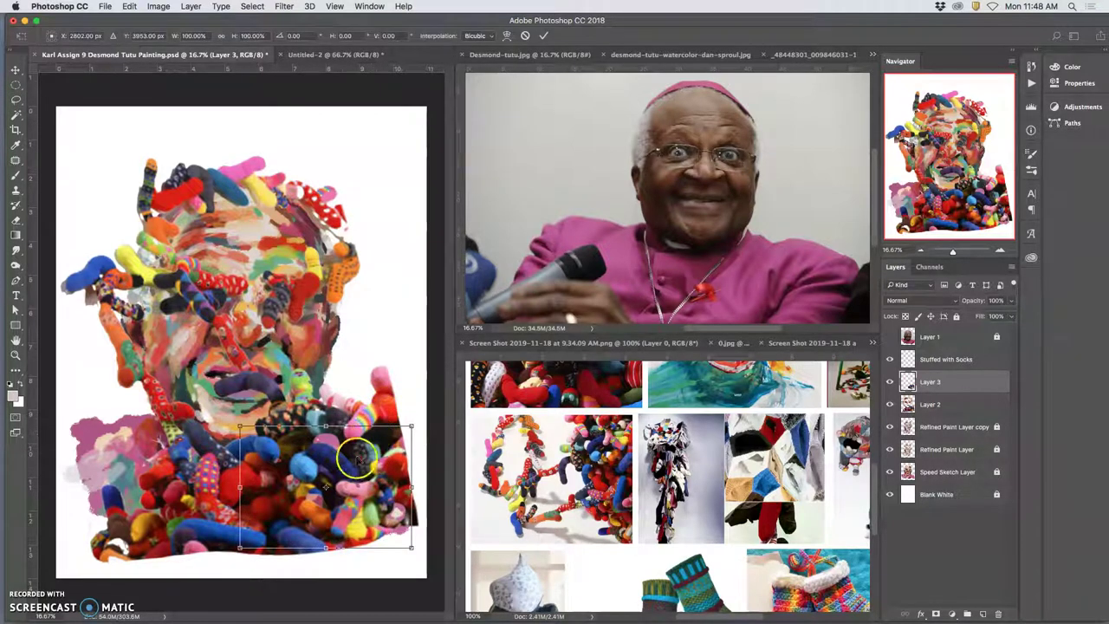
pyautogui.rightClick(355, 455)
pyautogui.click(391, 600)
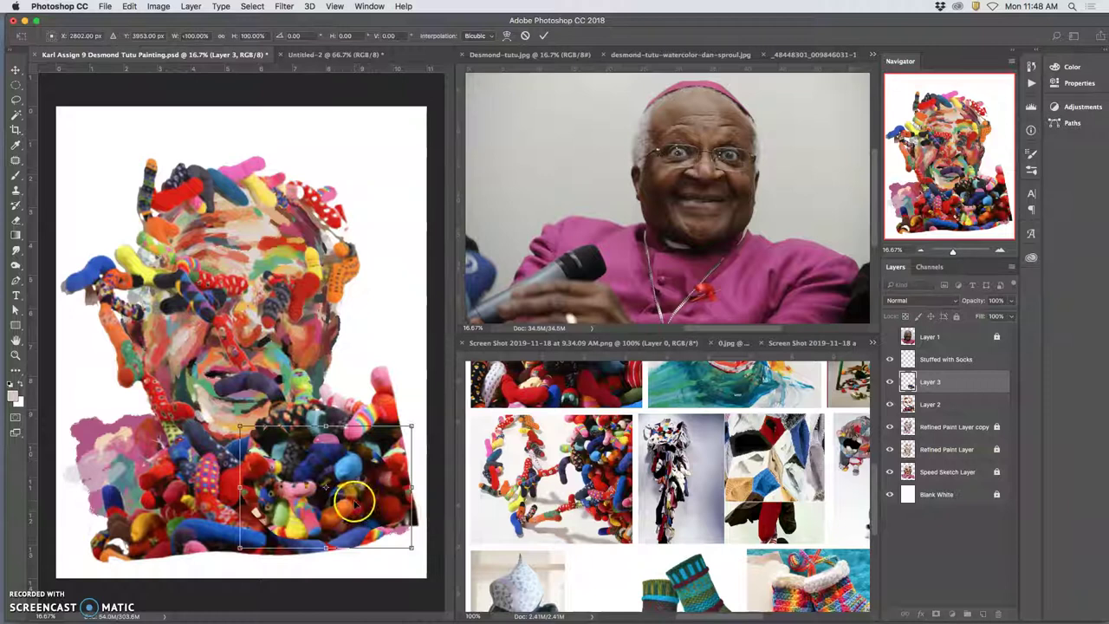
pyautogui.moveTo(355, 497); pyautogui.dragTo(178, 481)
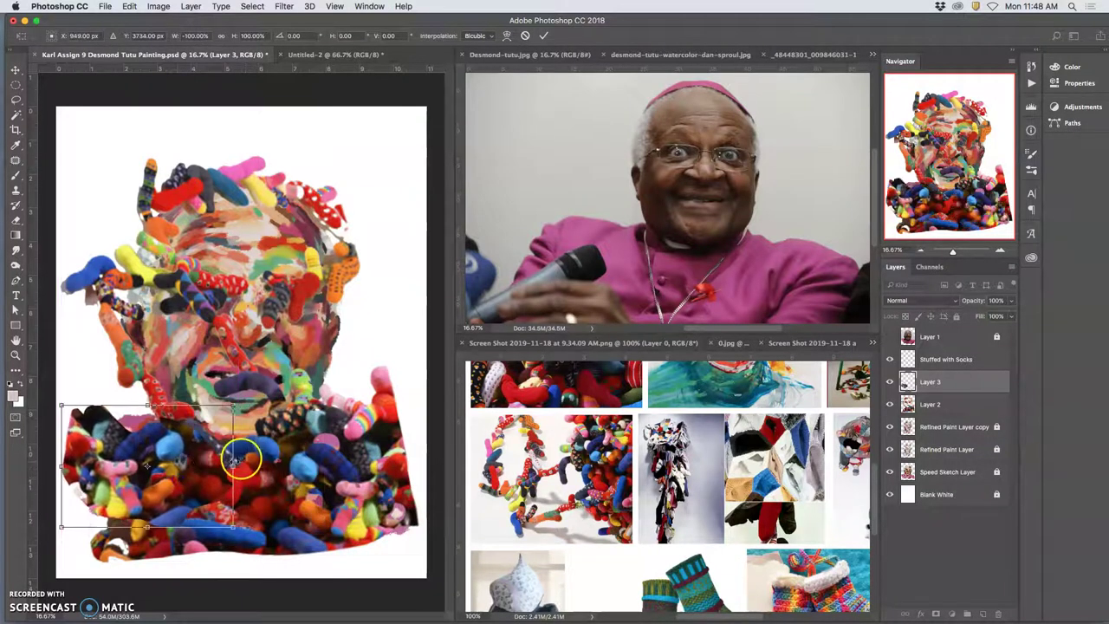
# Warp the flipped sock pile so it curves around the shoulder and blends into the chest socks.
pyautogui.rightClick(198, 433)
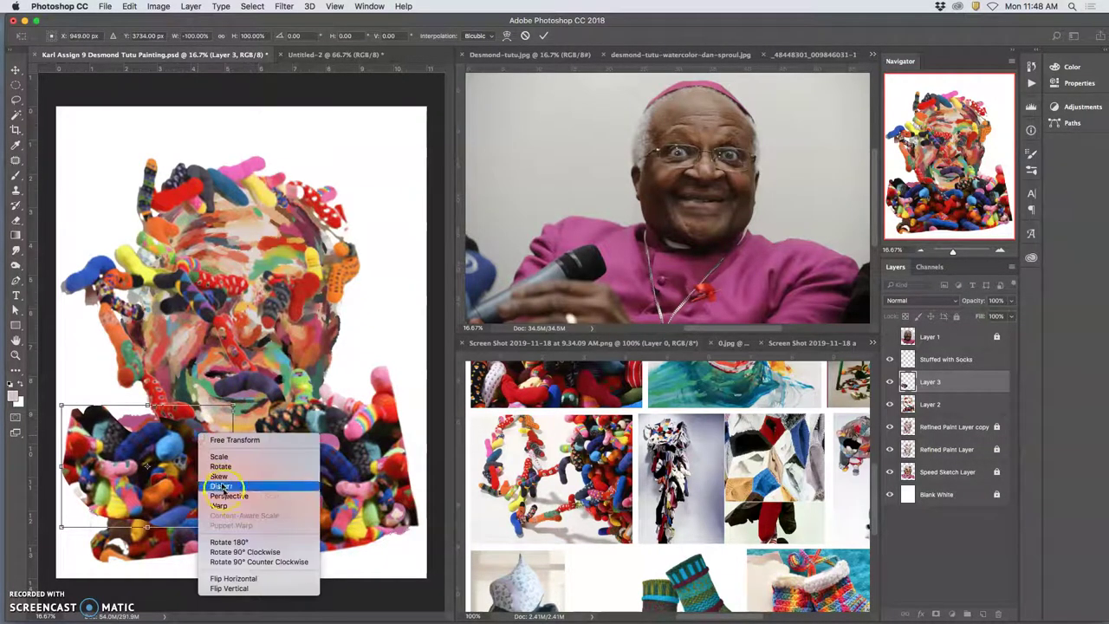
pyautogui.click(229, 500)
pyautogui.moveTo(194, 436); pyautogui.dragTo(78, 421)
pyautogui.moveTo(147, 432); pyautogui.dragTo(133, 422)
pyautogui.moveTo(135, 476); pyautogui.dragTo(219, 489)
pyautogui.press('Return')
pyautogui.press('l')
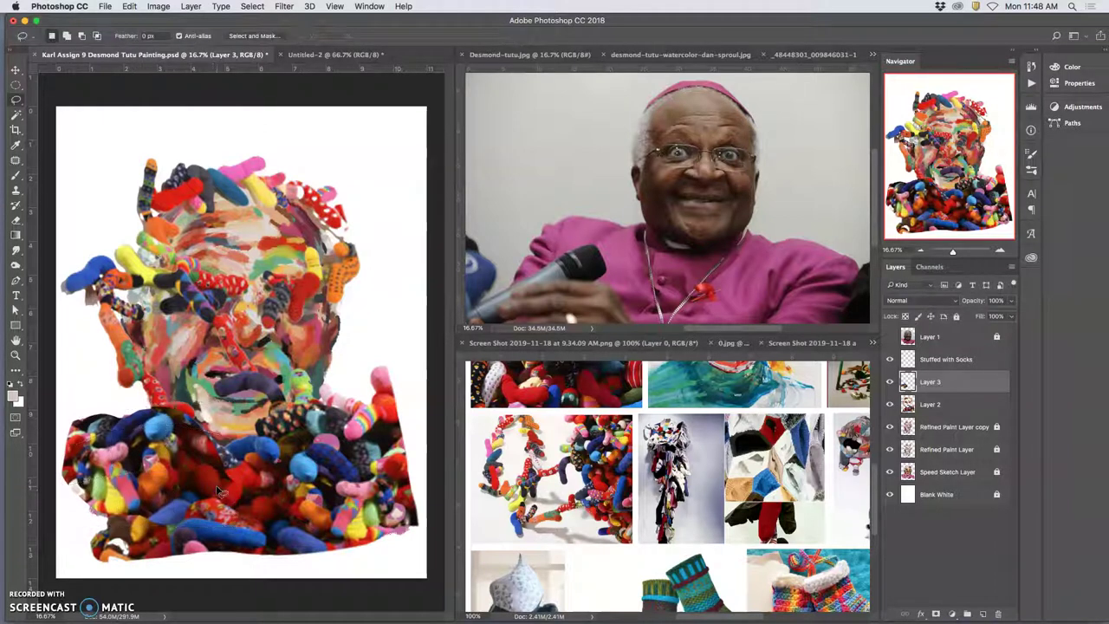
# Place Layer 3 beneath Layer 2, merge the two sock layers into one, and compare the portrait with the socks hidden and shown.
pyautogui.hotkey('ctrl', '[')
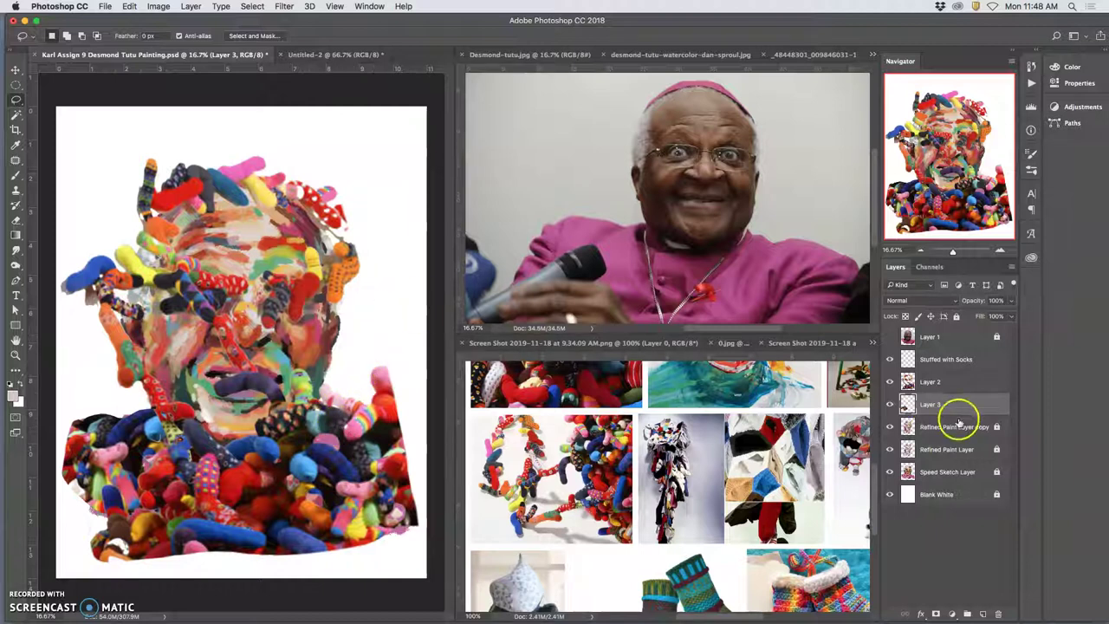
pyautogui.click(889, 405)
pyautogui.click(889, 404)
pyautogui.moveTo(932, 411); pyautogui.dragTo(932, 382)
pyautogui.press('super+e')
pyautogui.click(889, 381)
pyautogui.click(888, 381)
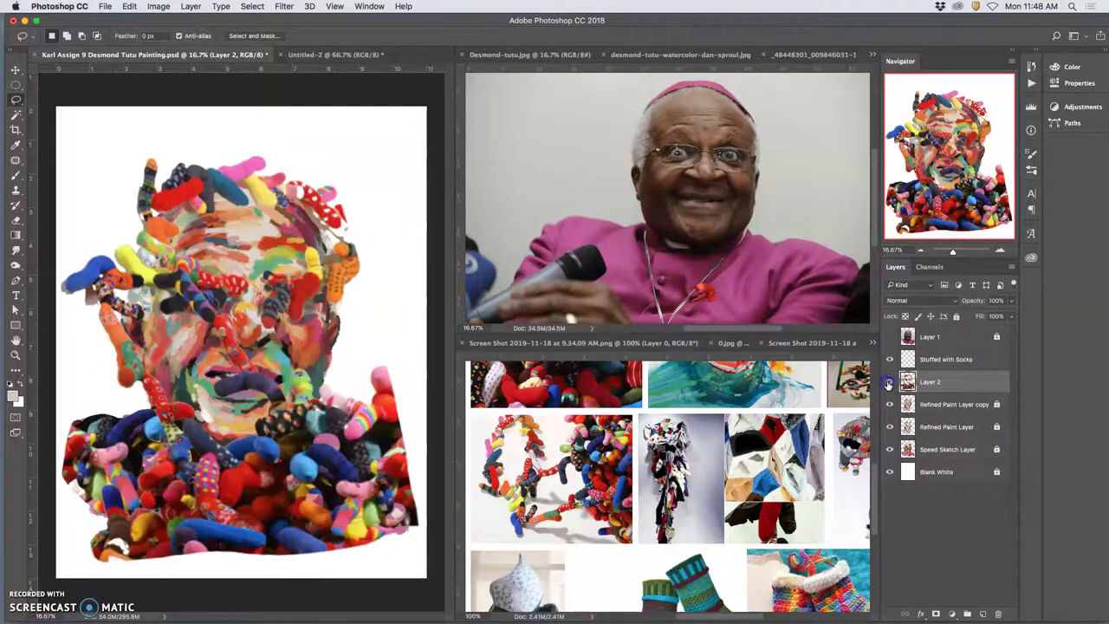
pyautogui.click(888, 382)
pyautogui.click(889, 382)
# Try Layer 2 at different levels among the painted layers, settling between Refined Paint Layer and Speed Sketch Layer.
pyautogui.press('super+bracketleft')
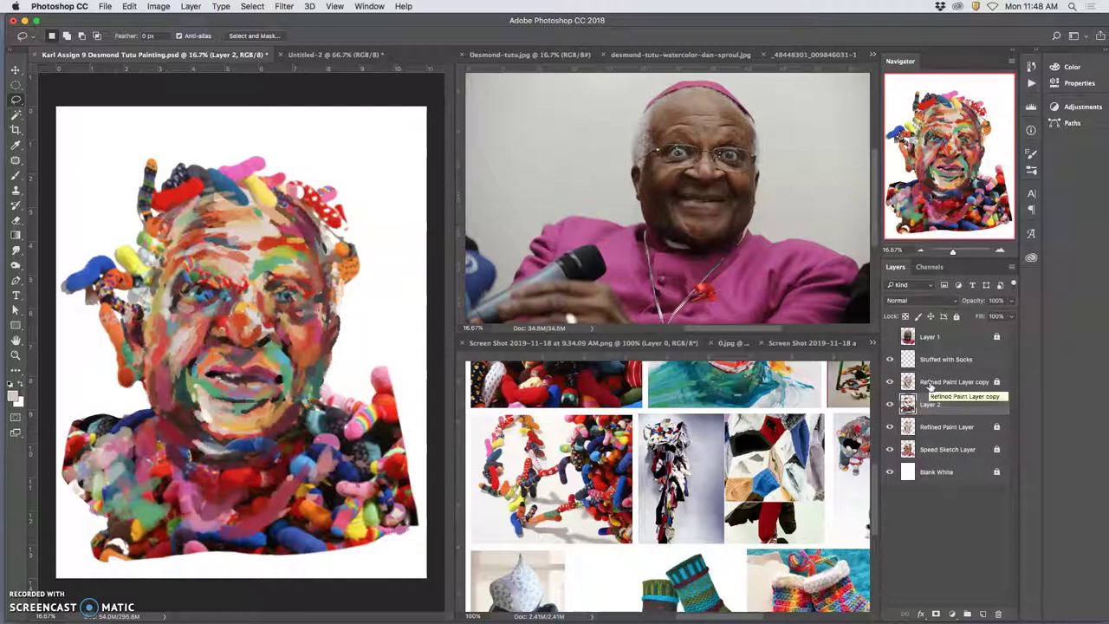
pyautogui.press('super+bracketright')
pyautogui.press('super+bracketleft')
pyautogui.press('super+bracketleft')
pyautogui.press('super+bracketleft')
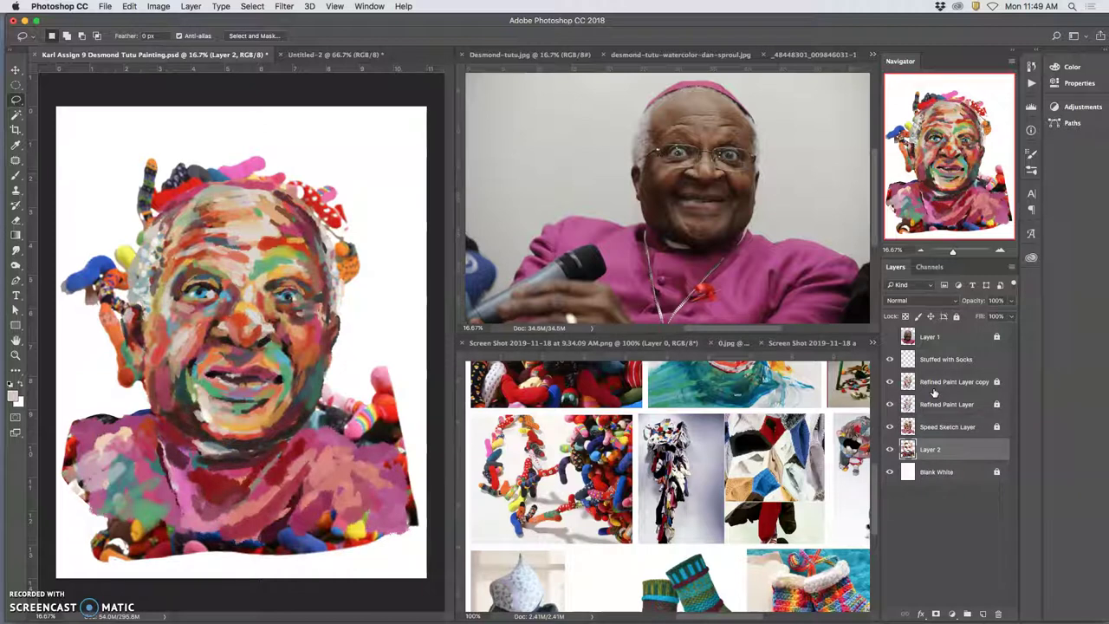
pyautogui.press('super+bracketleft')
pyautogui.press('super+bracketright')
pyautogui.press('super+bracketright')
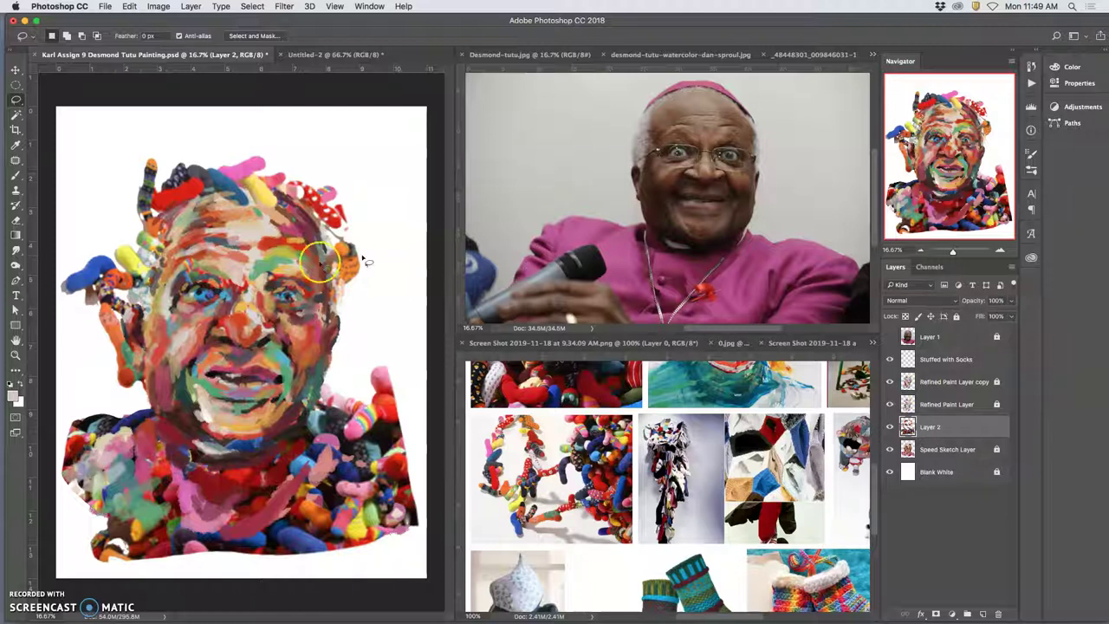
# Examine up close how the painted face, chin and chest overlap the socks, including the head outline.
pyautogui.press('super+equal')
pyautogui.press('super+equal')
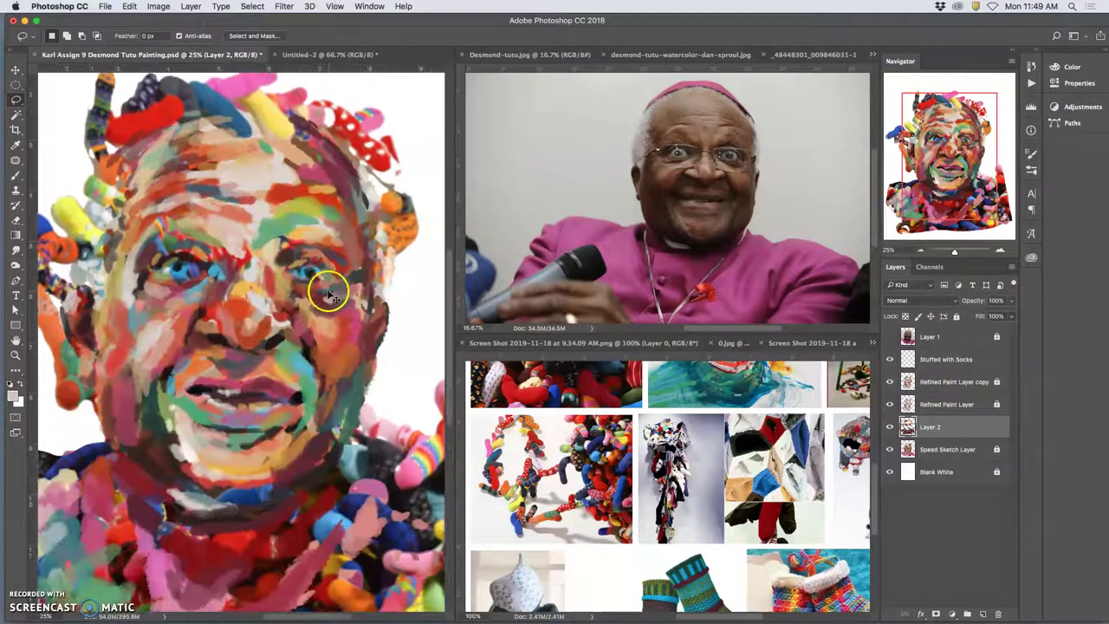
pyautogui.scroll(-7, 329, 292)
pyautogui.scroll(8, 332, 296)
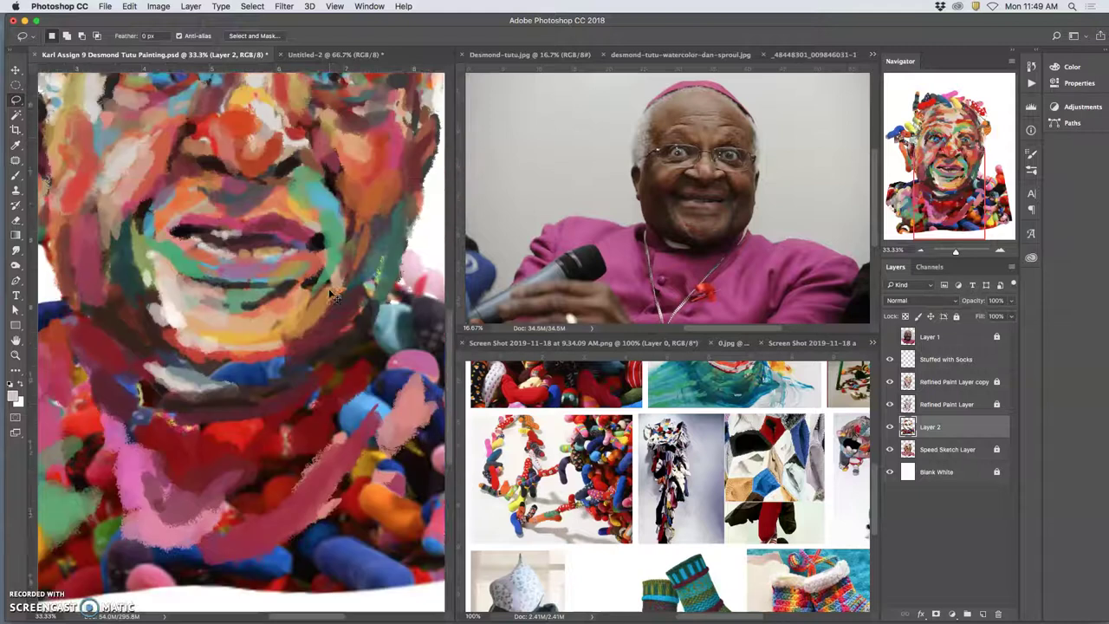
pyautogui.hscroll(-1, 329, 295)
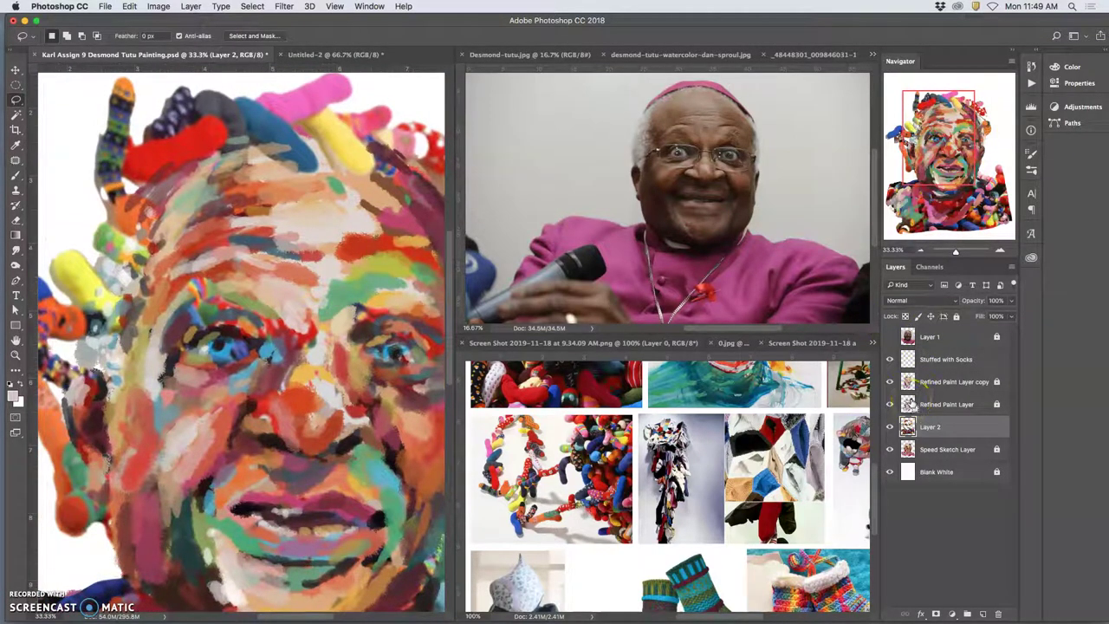
pyautogui.moveTo(911, 405); pyautogui.dragTo(910, 404)
pyautogui.press('super+[')
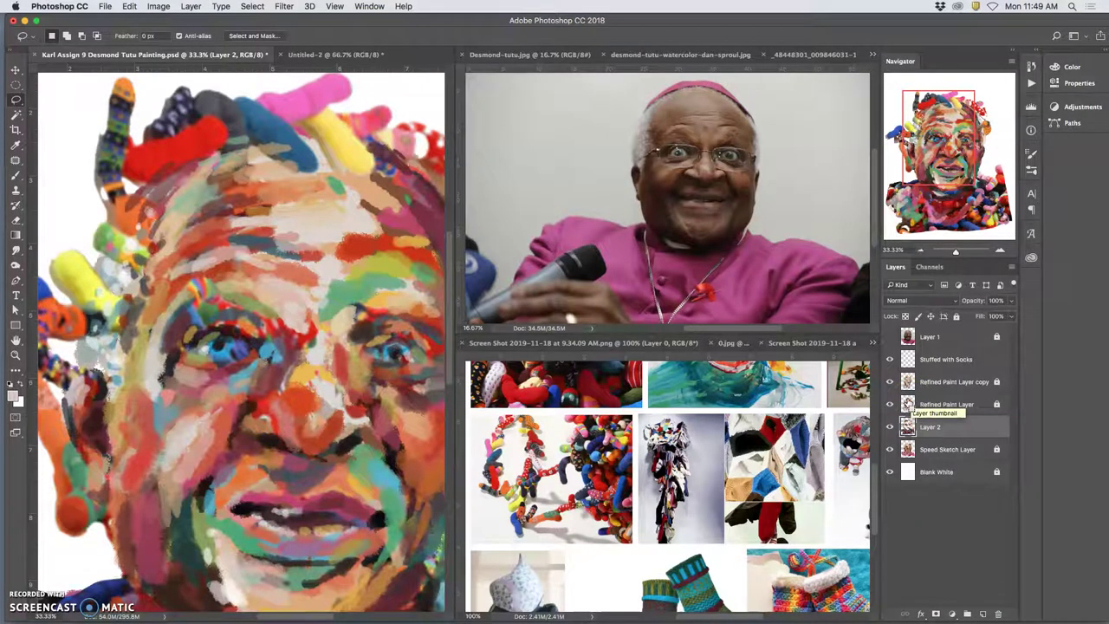
pyautogui.press('super+minus')
pyautogui.press('super+minus')
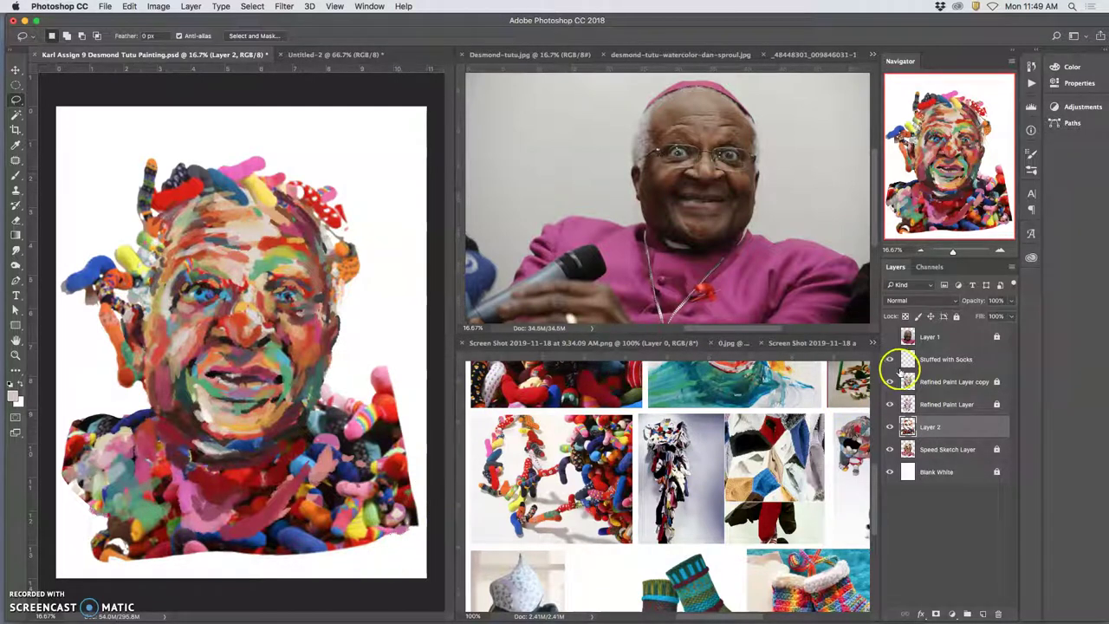
# Move Layer 2 back above Refined Paint Layer copy and hide Refined Paint Layer copy, Refined Paint Layer and Speed Sketch Layer.
pyautogui.click(923, 428)
pyautogui.moveTo(923, 428); pyautogui.dragTo(920, 393)
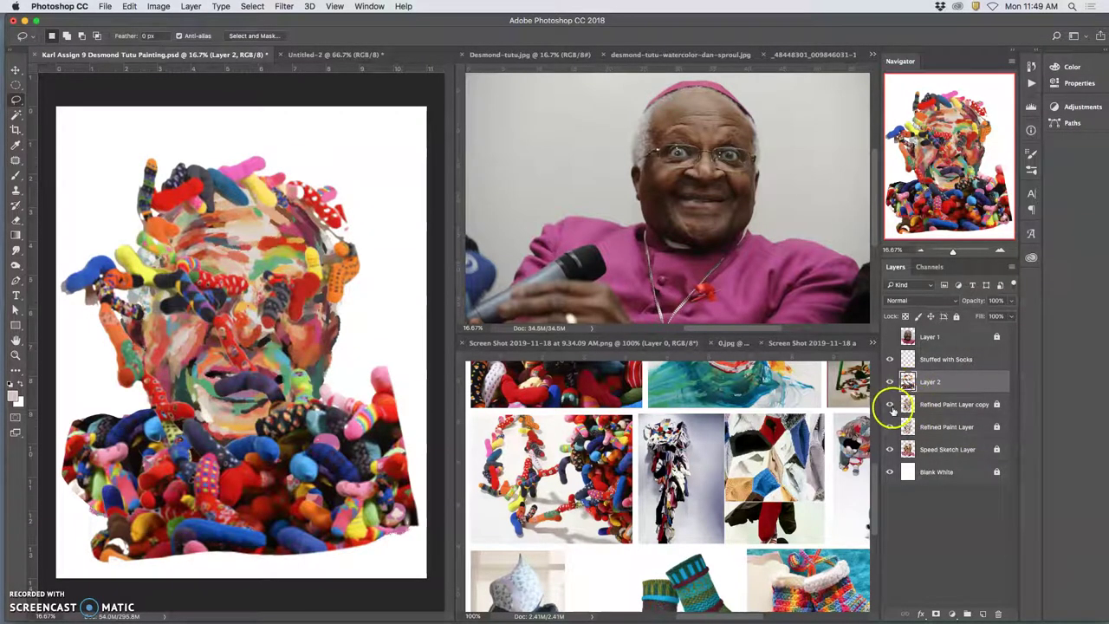
pyautogui.click(890, 404)
pyautogui.click(889, 426)
pyautogui.click(888, 447)
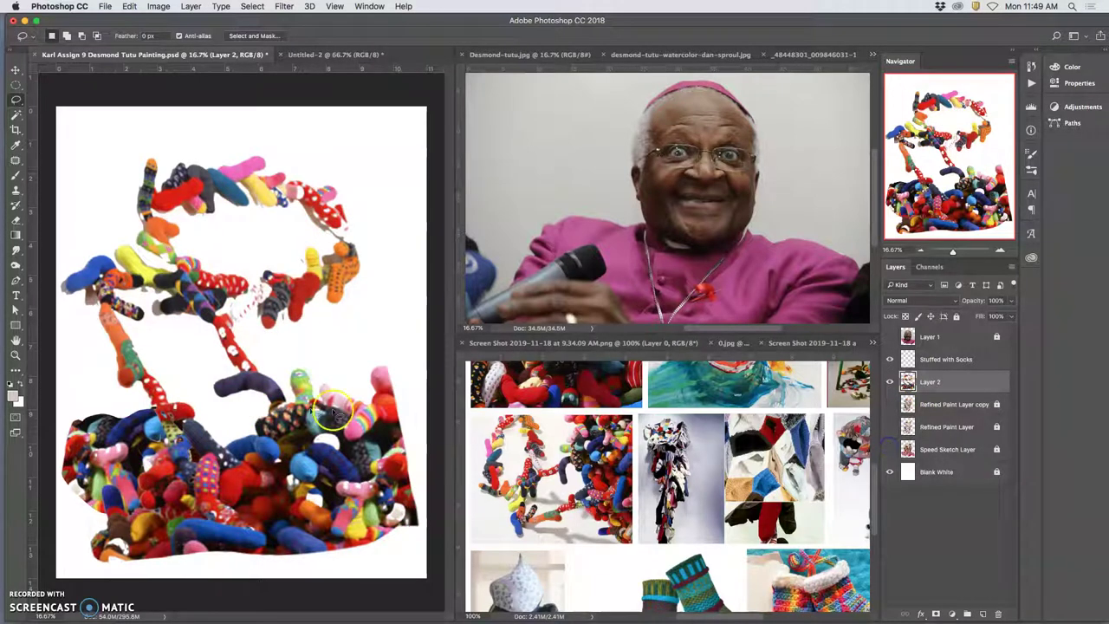
# Apply a Color Balance adjustment to the midtones of Layer 2 with color levels -15, +16 and +13.
pyautogui.press('super+equal')
pyautogui.press('super+equal')
pyautogui.press('super+equal')
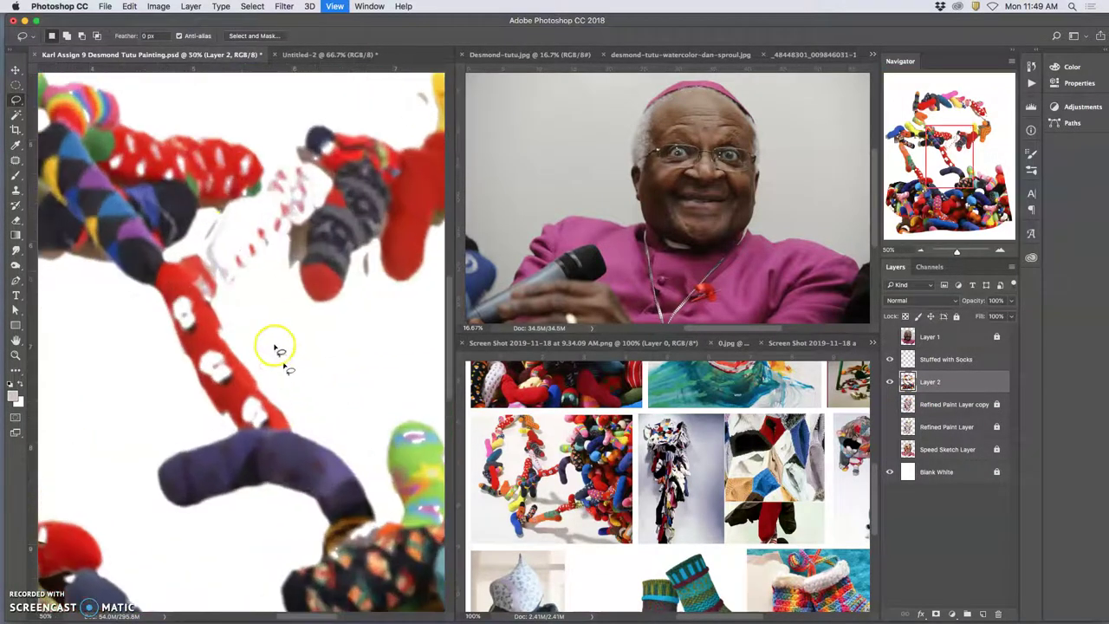
pyautogui.click(160, 7)
pyautogui.moveTo(173, 37)
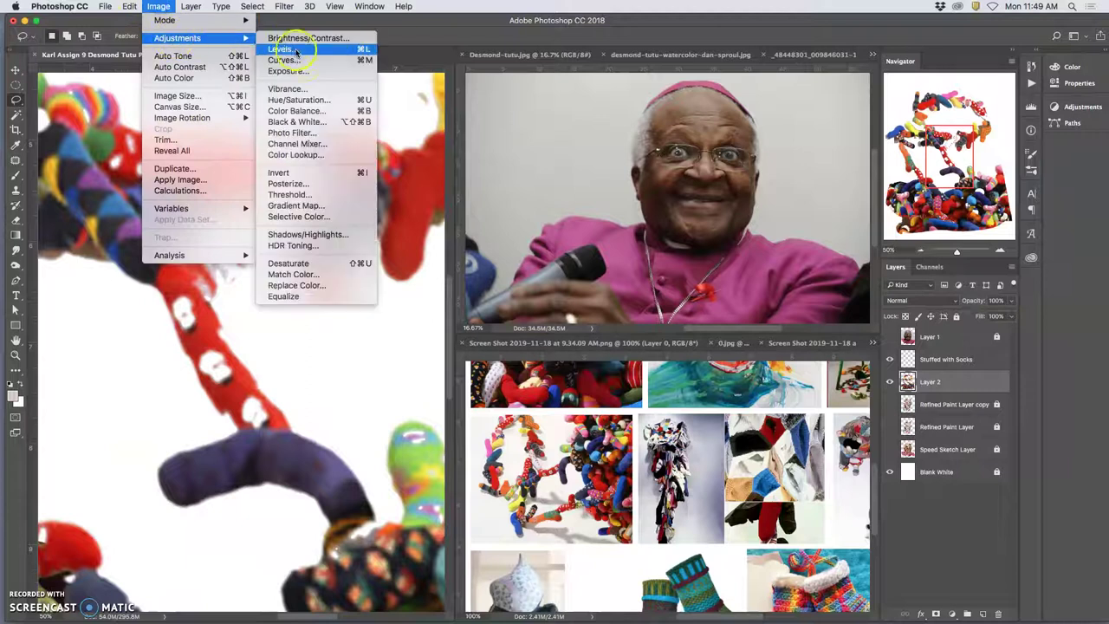
pyautogui.click(299, 110)
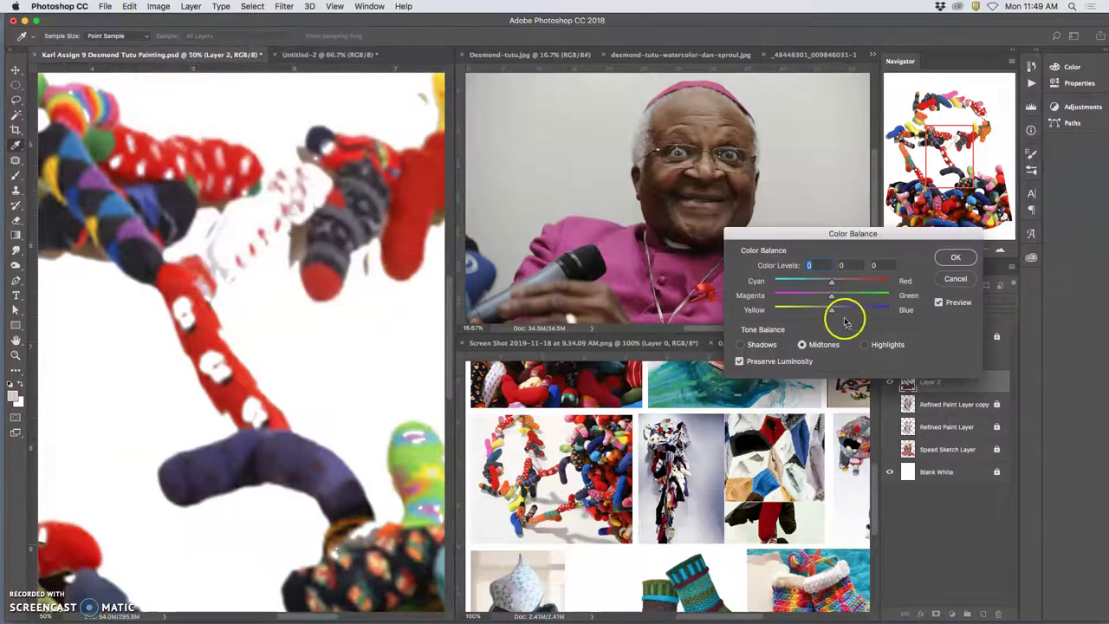
pyautogui.moveTo(832, 294); pyautogui.dragTo(840, 298)
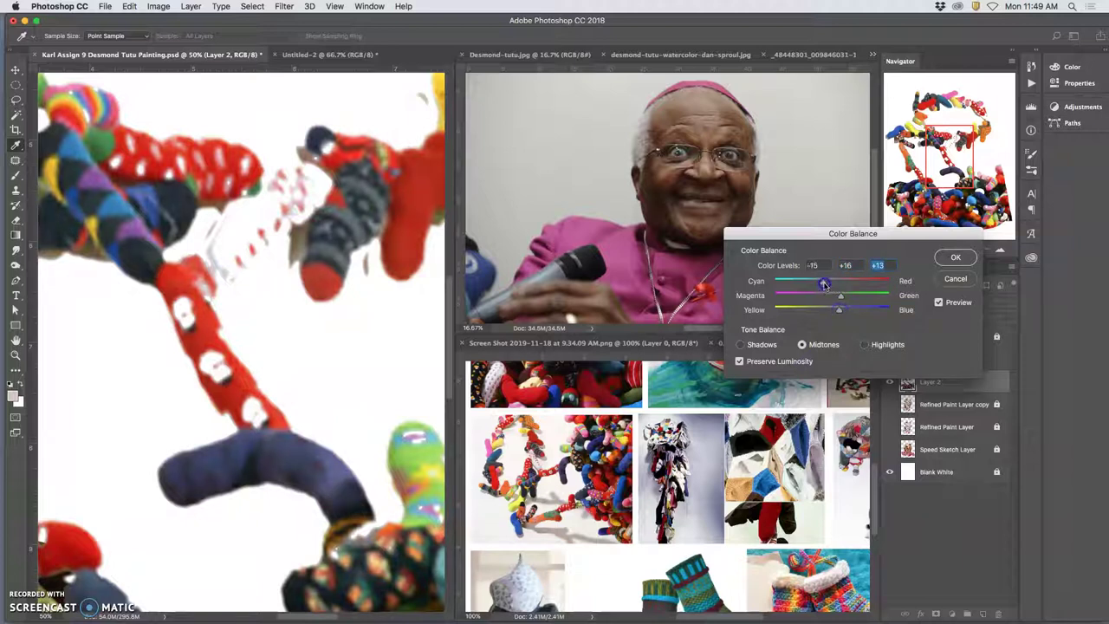
pyautogui.click(956, 257)
pyautogui.press('l')
# Apply Smart Sharpen to Layer 2 with amount 362%, radius 18.3 px and noise reduction 62%.
pyautogui.click(284, 6)
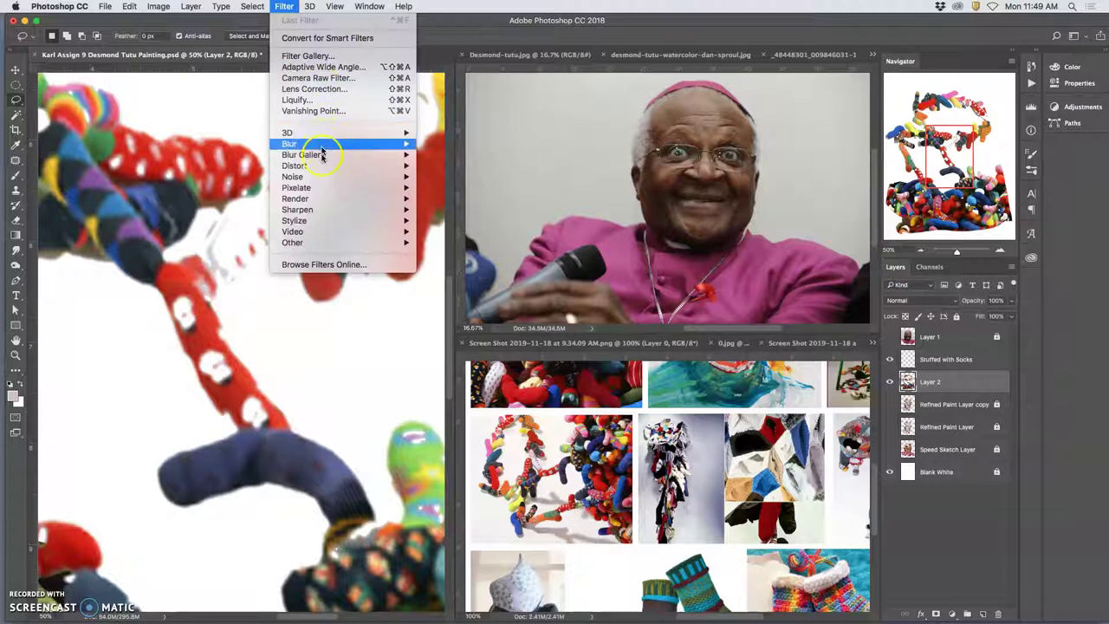
pyautogui.moveTo(314, 209)
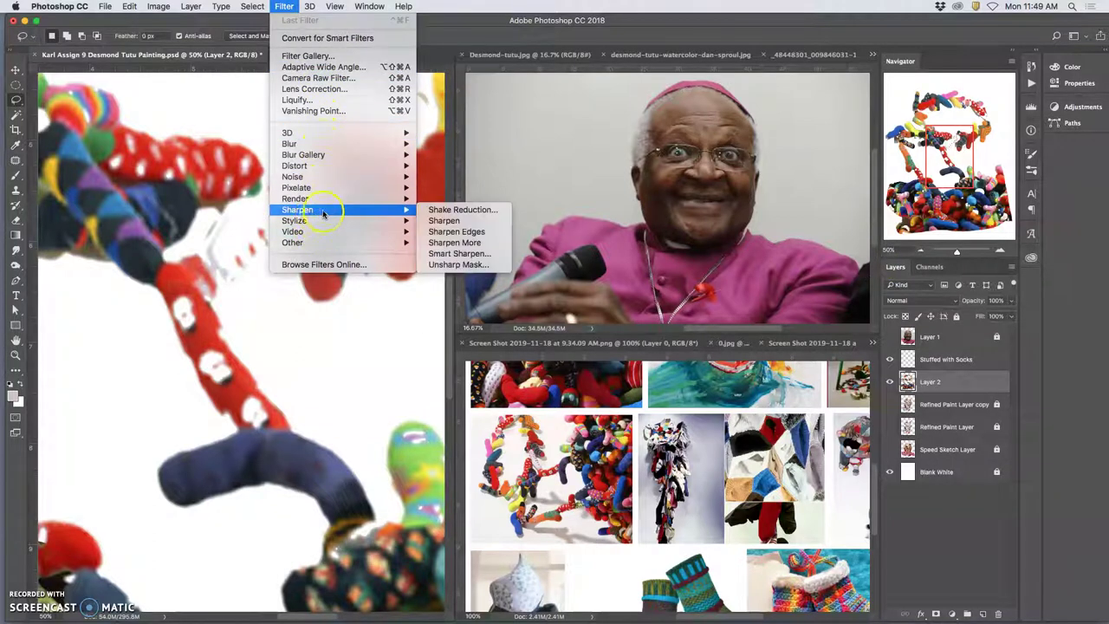
pyautogui.click(470, 258)
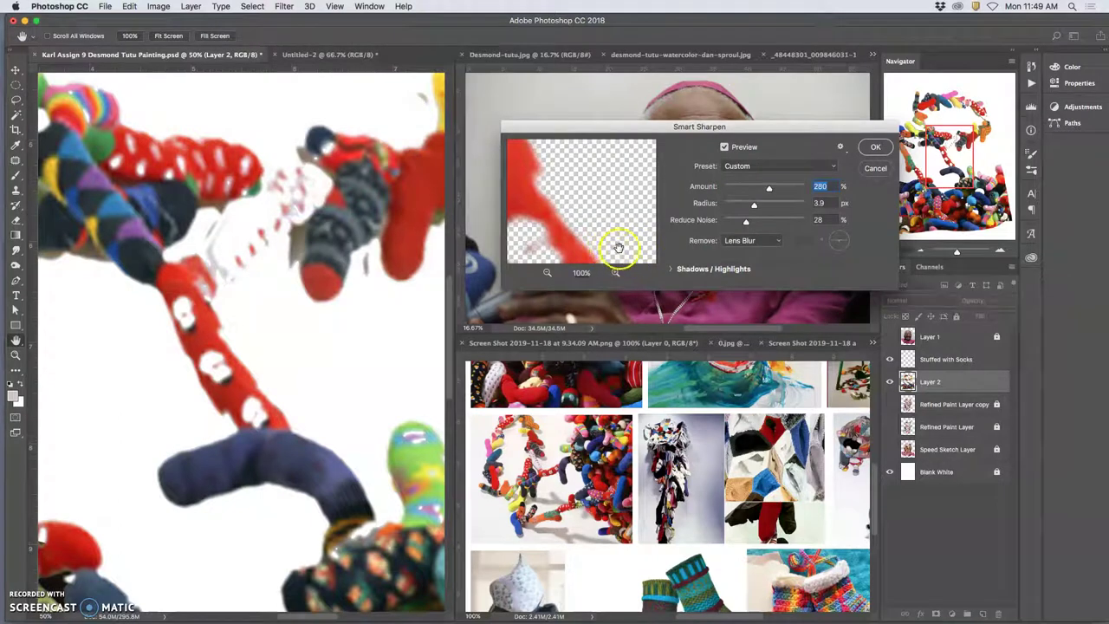
pyautogui.moveTo(769, 188); pyautogui.dragTo(773, 190)
pyautogui.click(754, 205)
pyautogui.moveTo(775, 208); pyautogui.dragTo(761, 223)
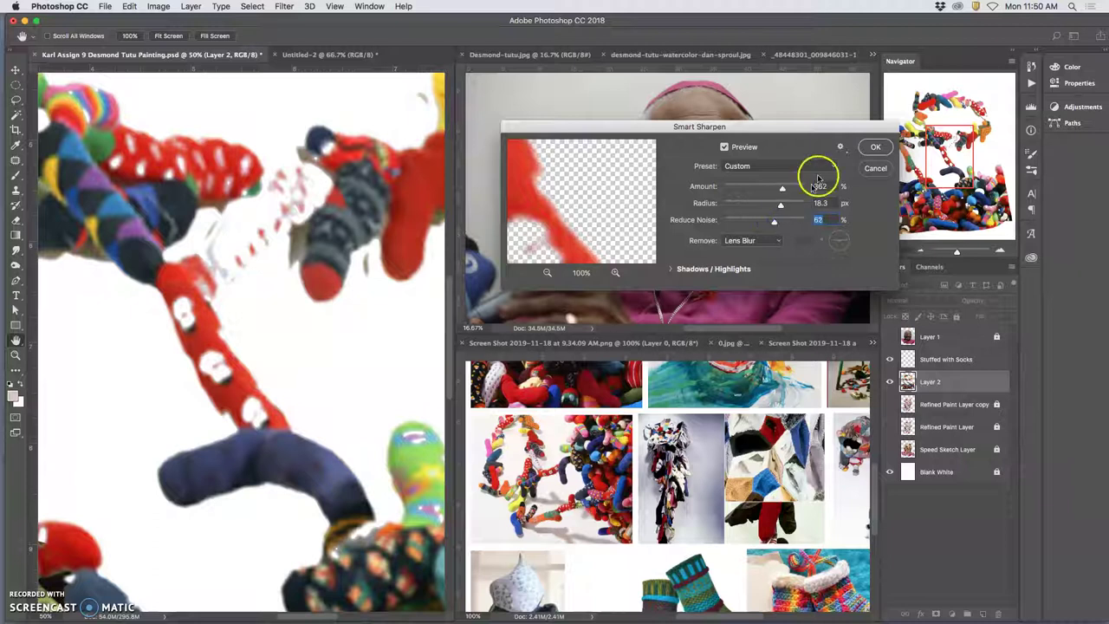
pyautogui.press('Return')
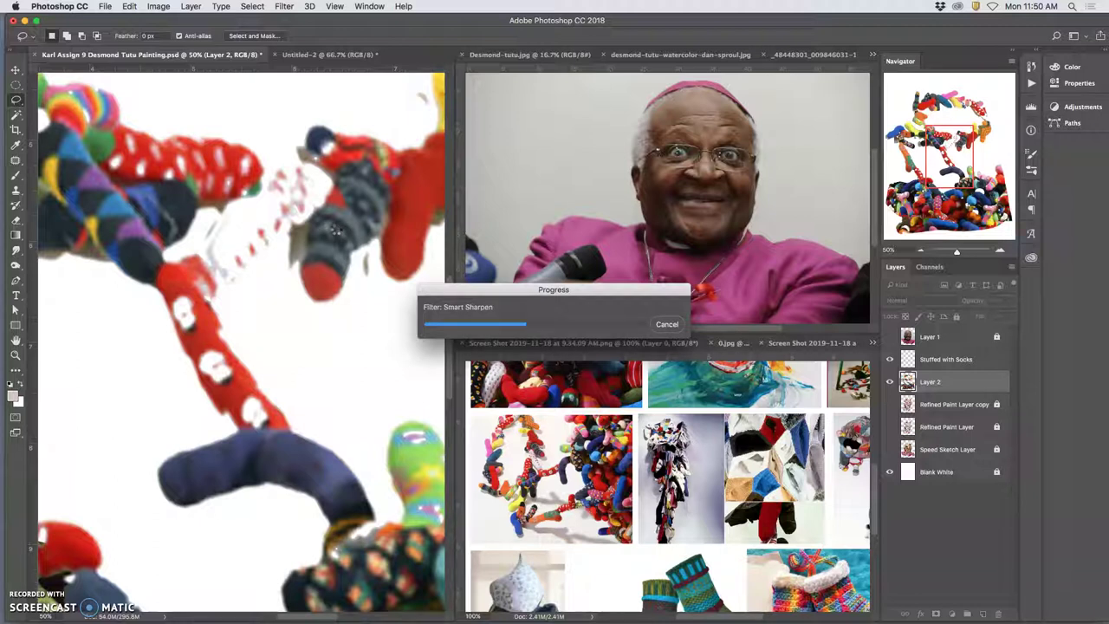
pyautogui.click(310, 235)
# Examine the sharpened socks up close and at full view, temporarily showing Refined Paint Layer copy behind them.
pyautogui.press('super+minus')
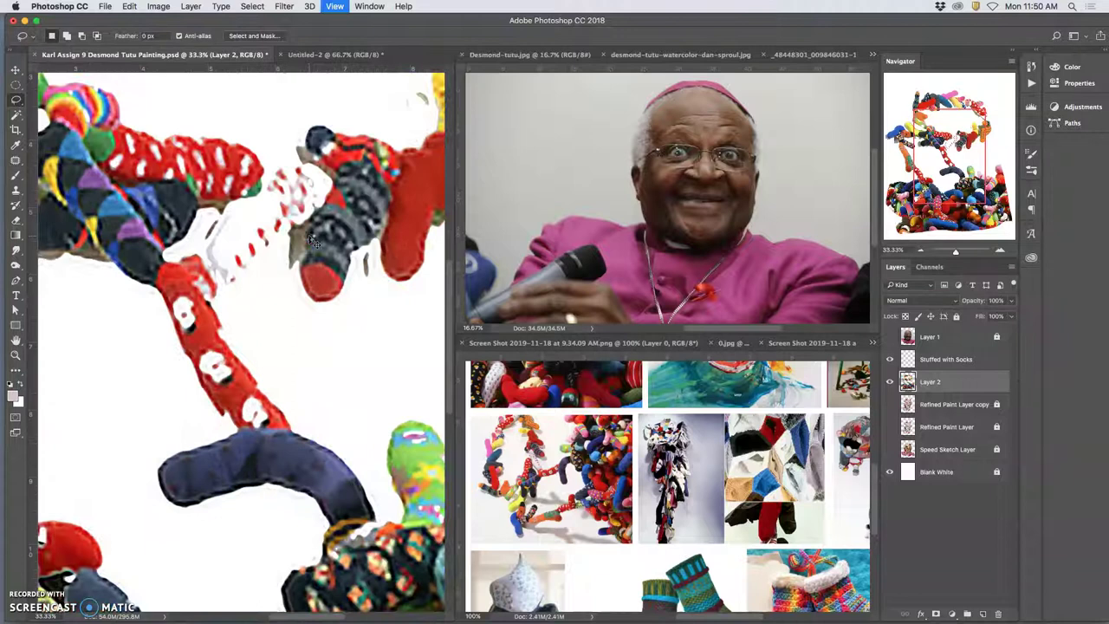
pyautogui.press('super+plus')
pyautogui.press('super+plus')
pyautogui.press('super+plus')
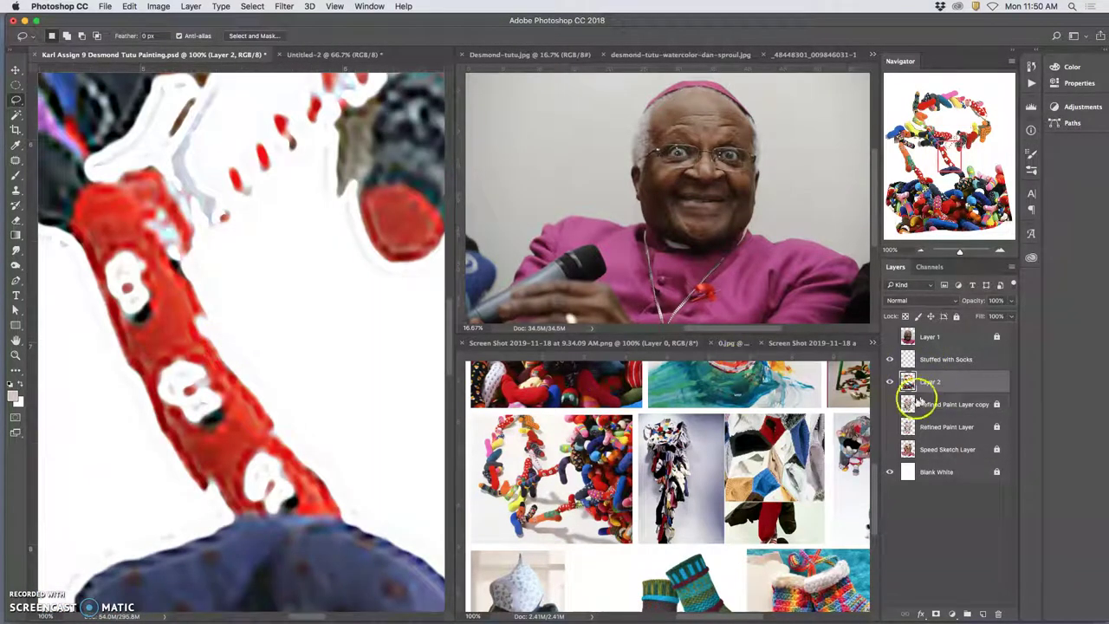
pyautogui.click(890, 405)
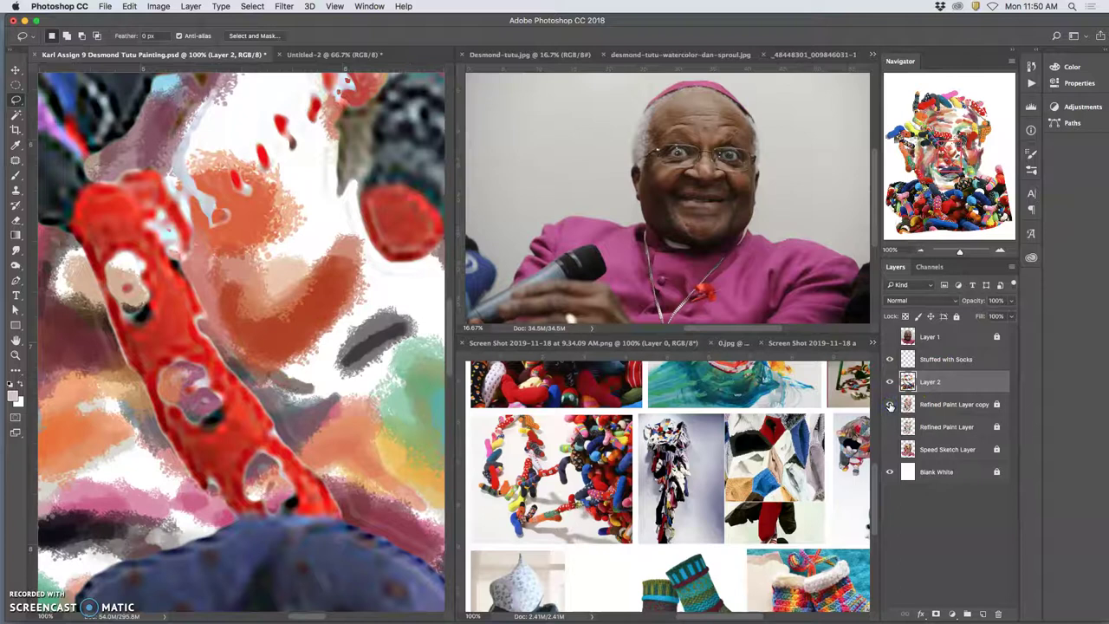
pyautogui.press('super+minus')
pyautogui.press('super+minus')
pyautogui.press('super+minus')
pyautogui.press('super+minus')
pyautogui.press('super+minus')
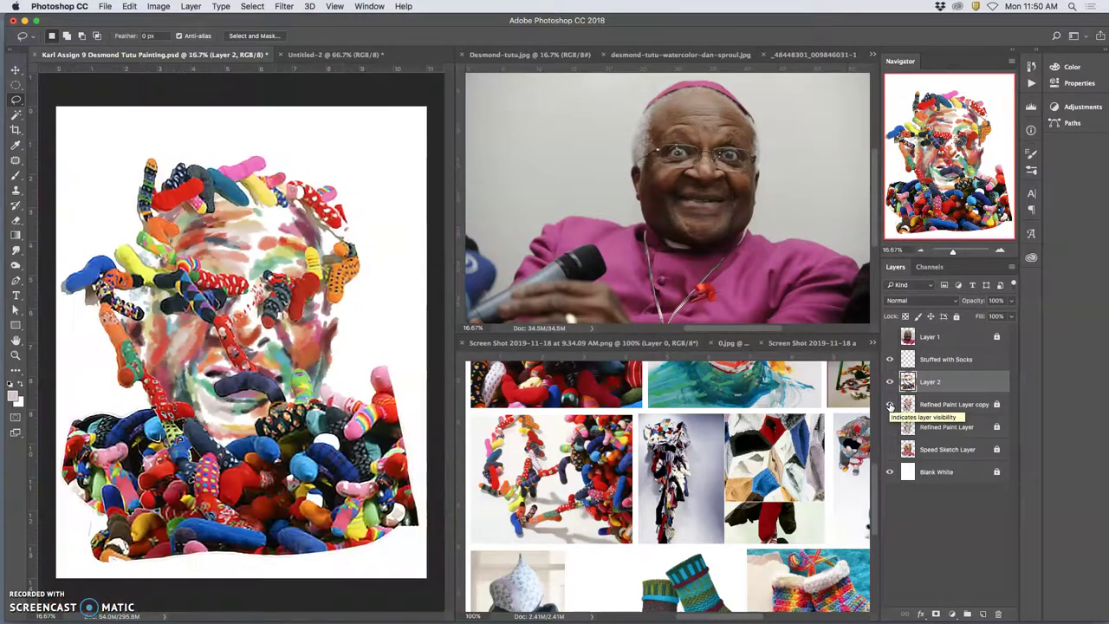
pyautogui.click(890, 404)
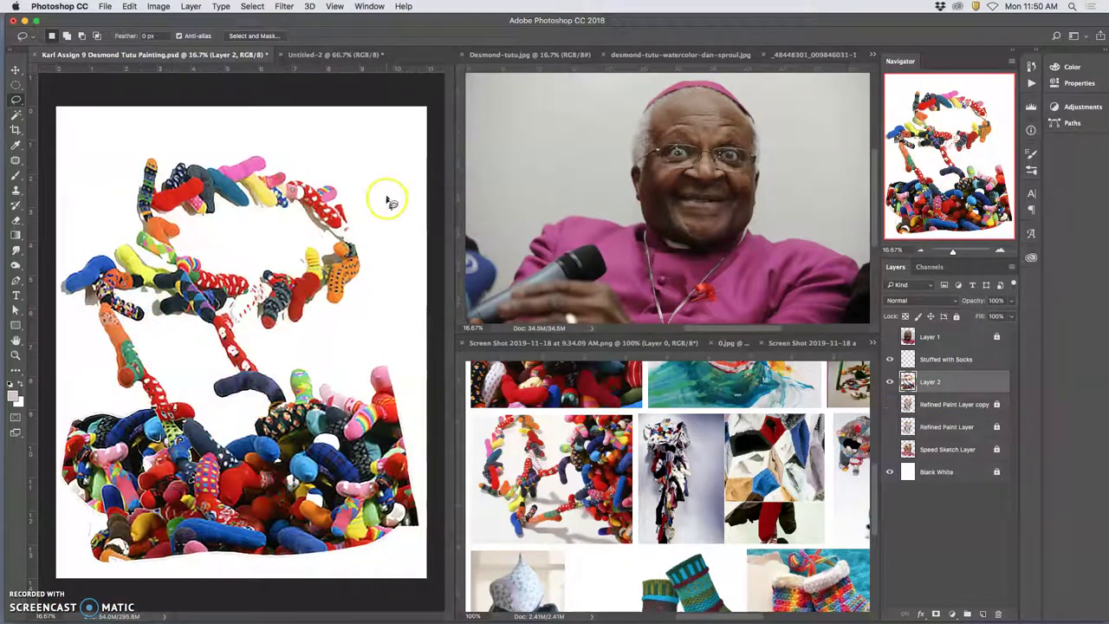
# Apply Smart Sharpen to Layer 2 with amount 248%, radius 6.4 px and noise reduction 43%.
pyautogui.press('super+t')
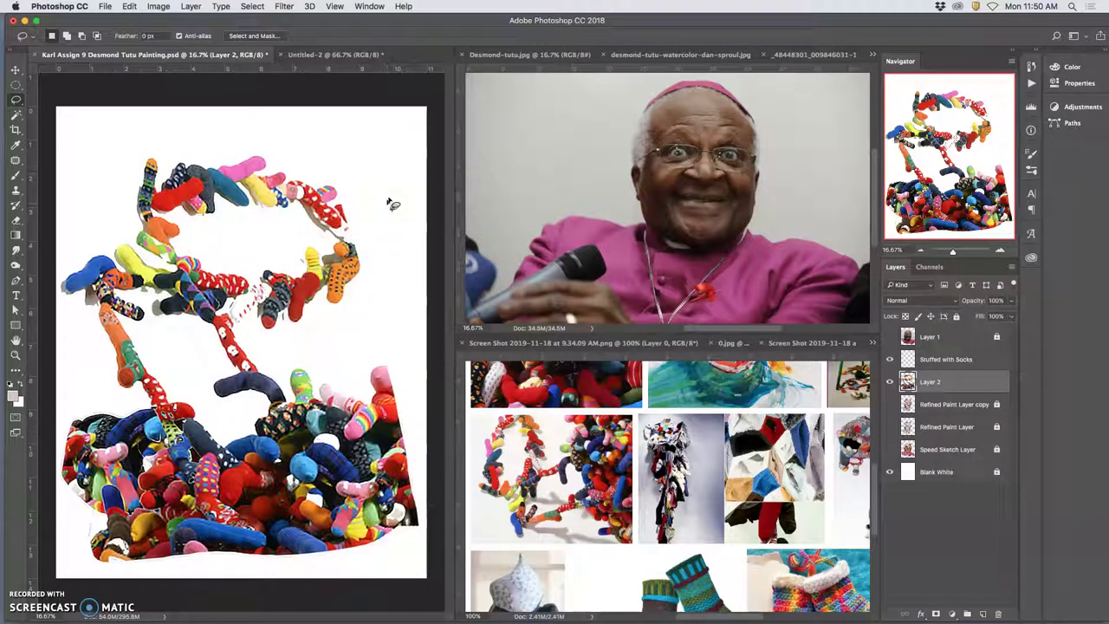
pyautogui.click(290, 6)
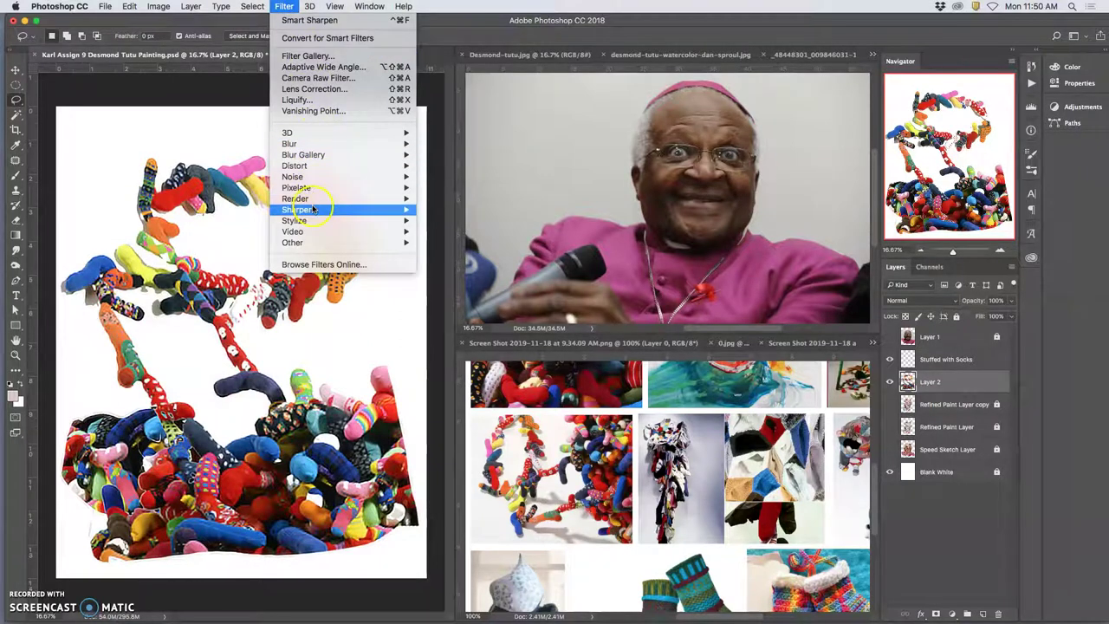
pyautogui.moveTo(403, 211)
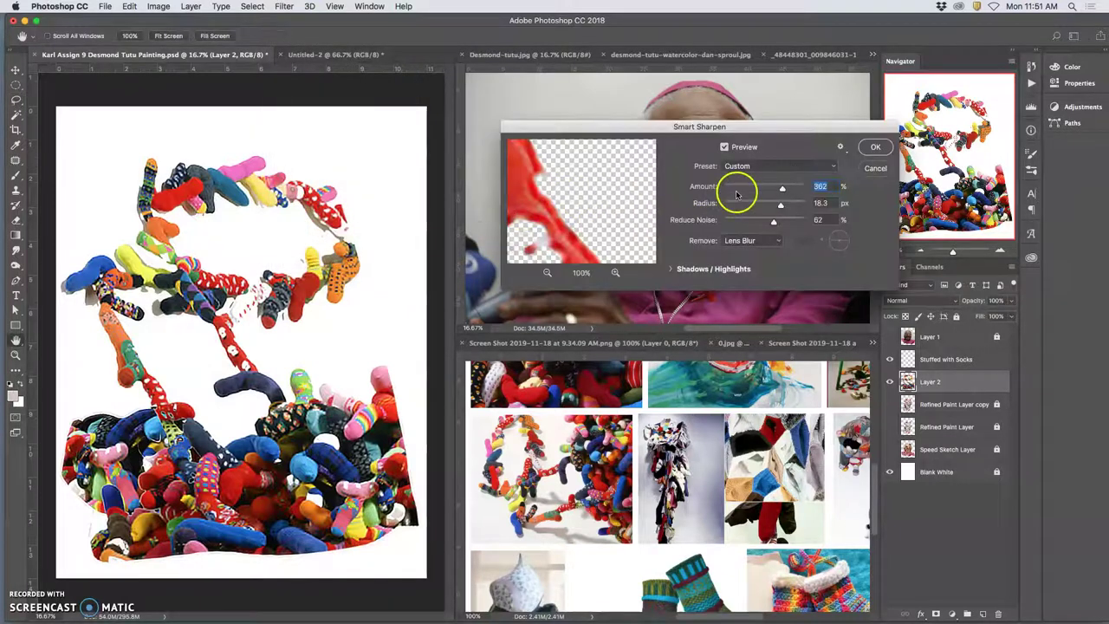
pyautogui.moveTo(733, 185); pyautogui.dragTo(760, 204)
pyautogui.click(758, 221)
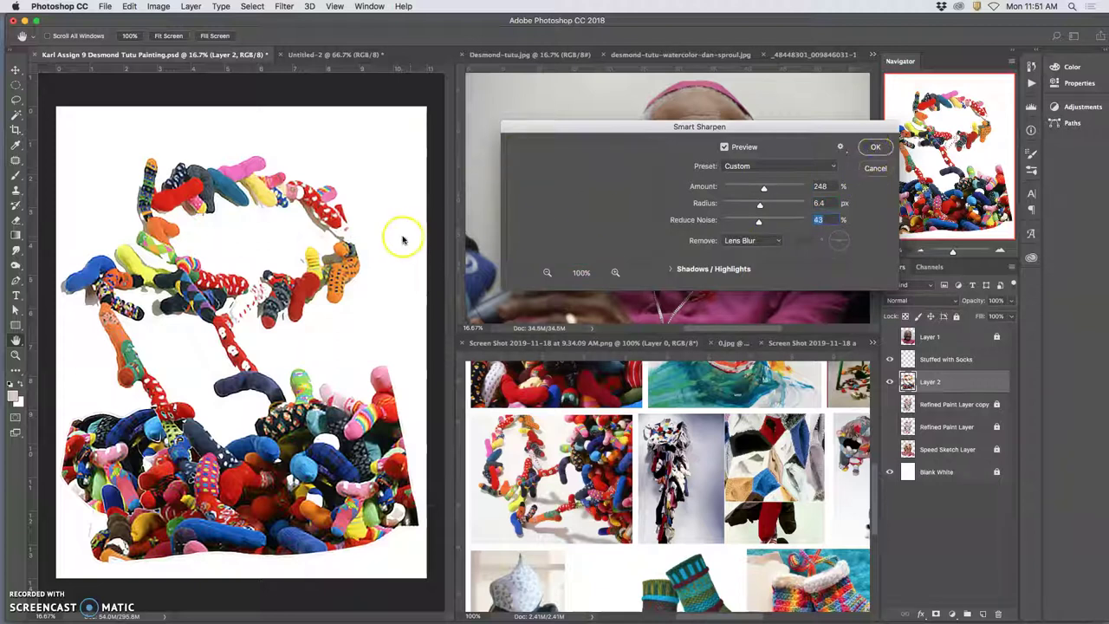
pyautogui.press('Return')
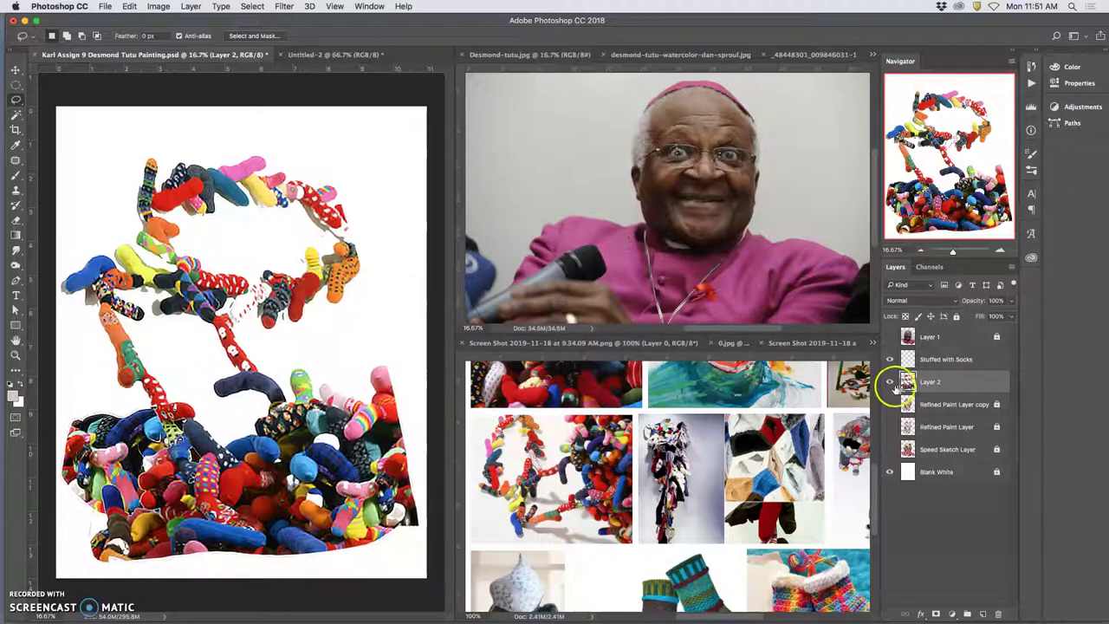
# Show Refined Paint Layer copy, Refined Paint Layer and Speed Sketch Layer.
pyautogui.click(889, 403)
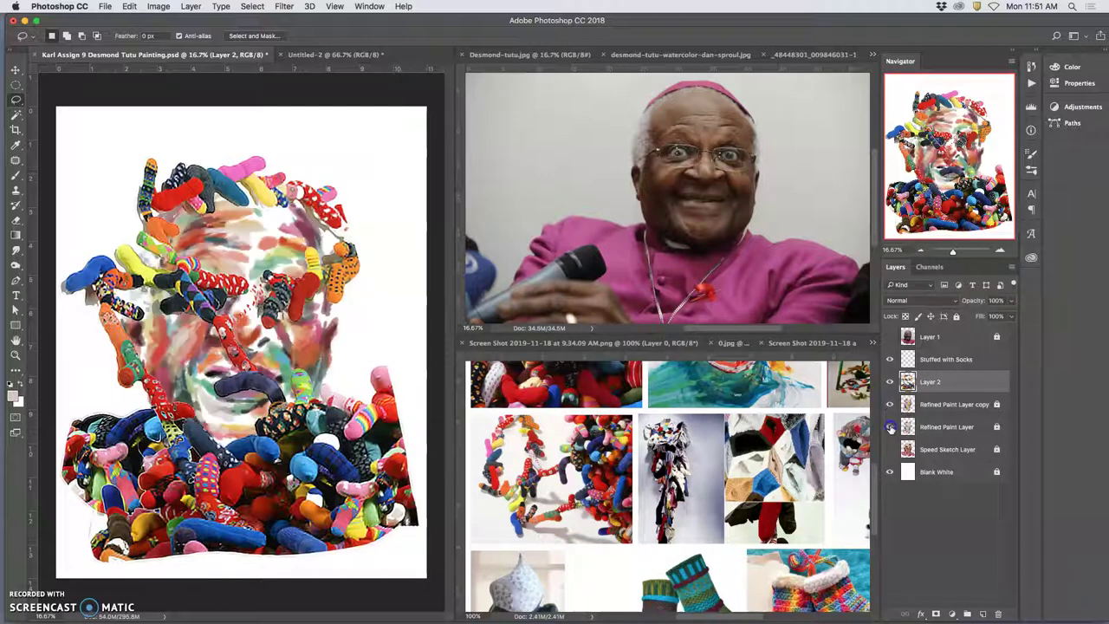
pyautogui.click(891, 427)
pyautogui.click(889, 449)
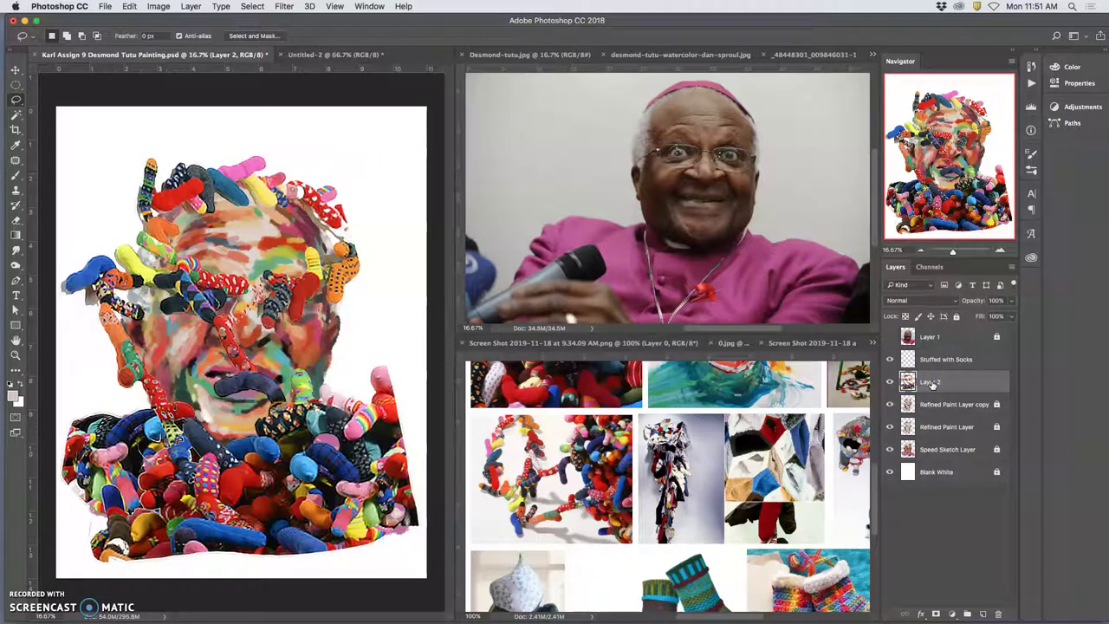
# Move Layer 2 down the stack to sit between Refined Paint Layer and Speed Sketch Layer.
pyautogui.moveTo(931, 385); pyautogui.dragTo(932, 414)
pyautogui.press('super+equal')
pyautogui.press('super+equal')
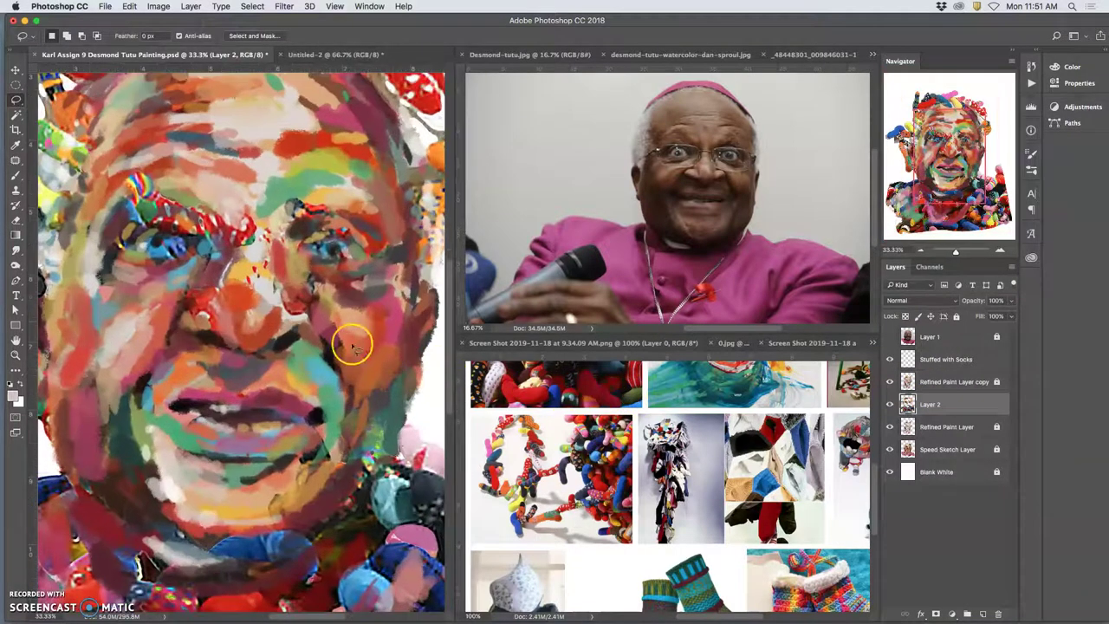
pyautogui.moveTo(299, 323); pyautogui.dragTo(336, 336)
pyautogui.press('super+bracketleft')
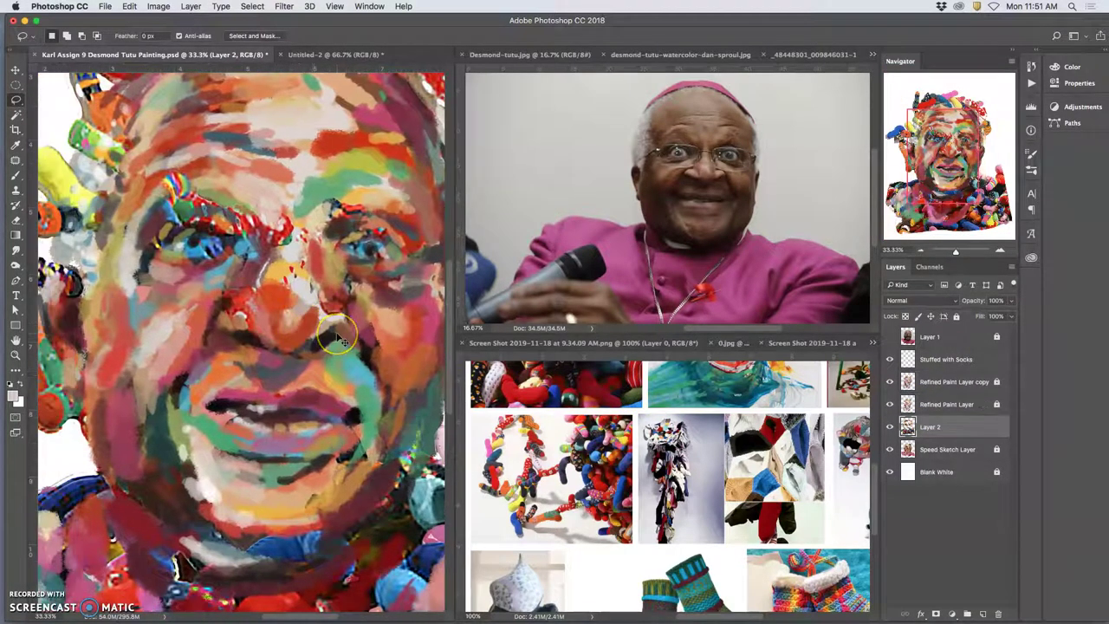
pyautogui.press('super+minus')
pyautogui.press('super+minus')
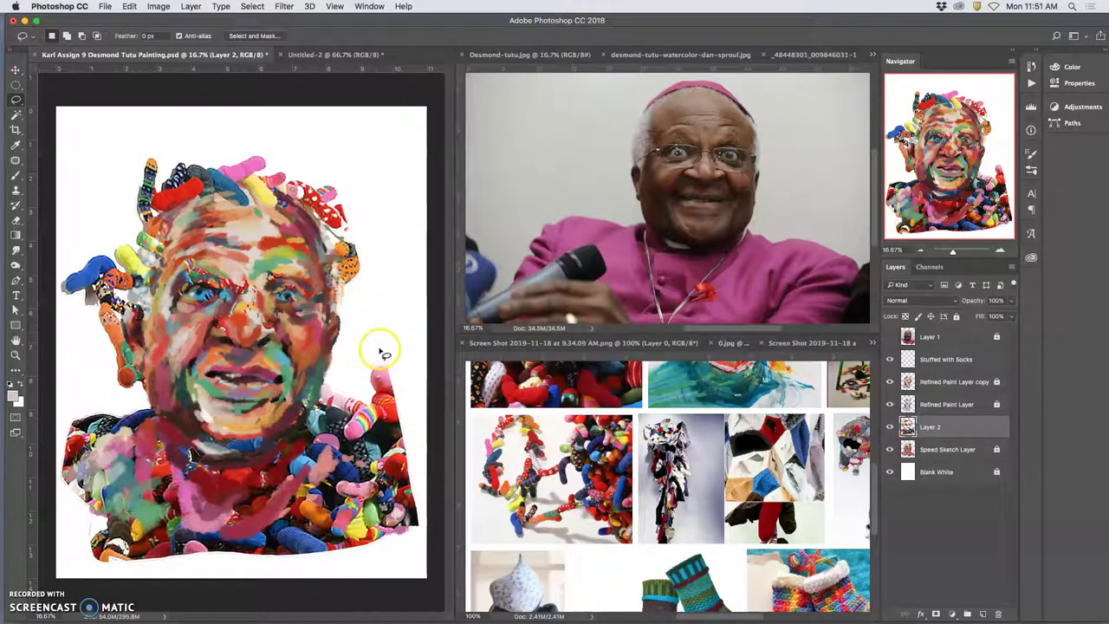
# Apply a Gaussian Blur with a 1.3 pixel radius to Layer 2.
pyautogui.click(286, 7)
pyautogui.moveTo(315, 144)
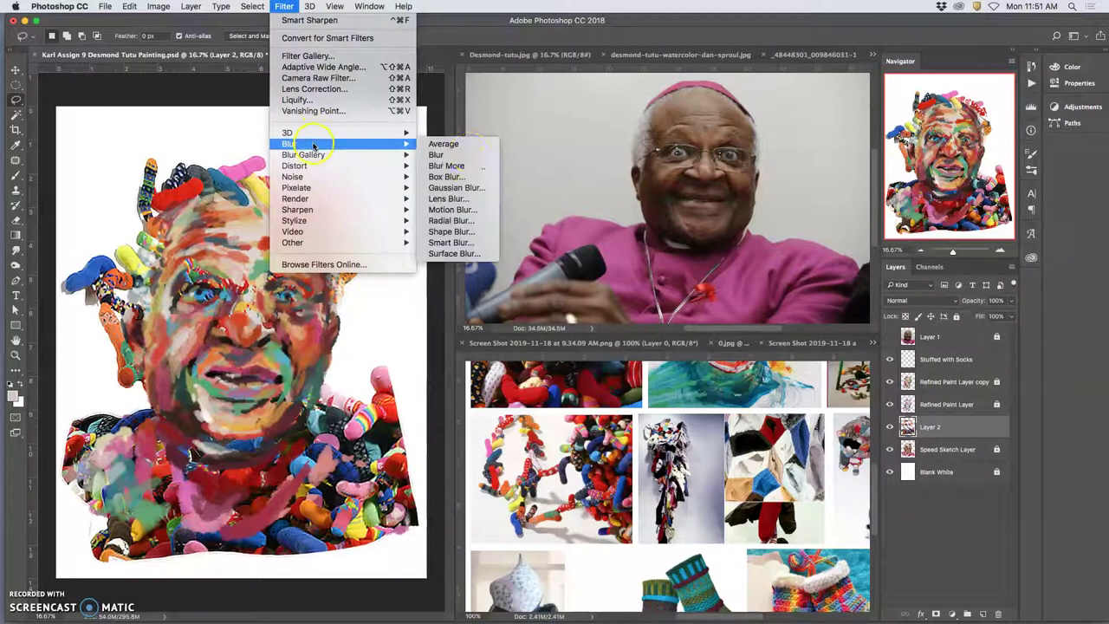
pyautogui.click(458, 188)
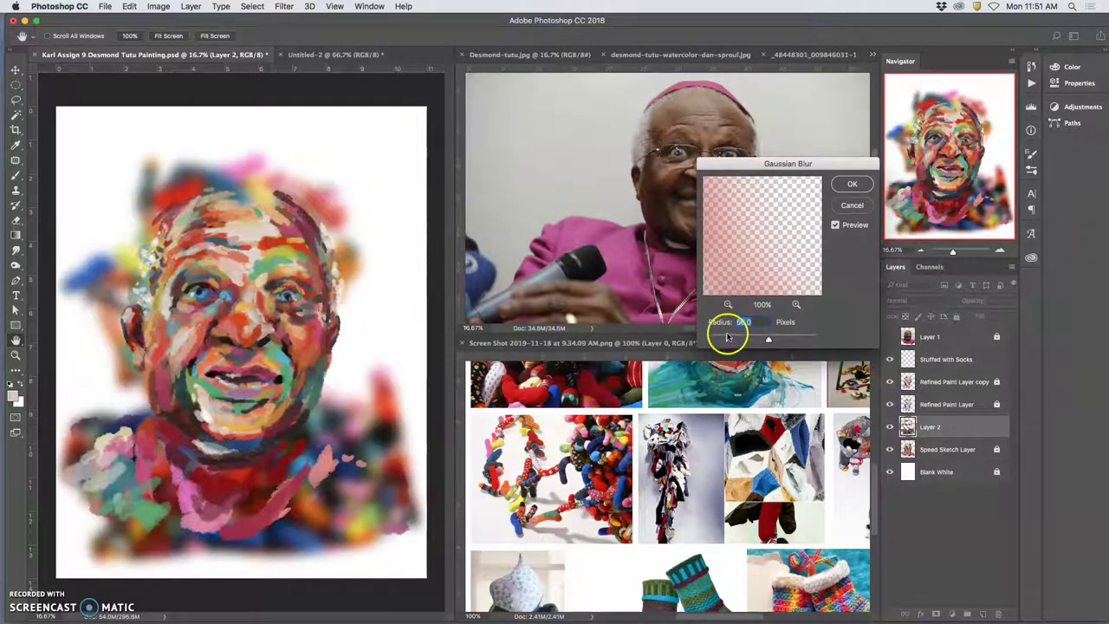
pyautogui.click(717, 336)
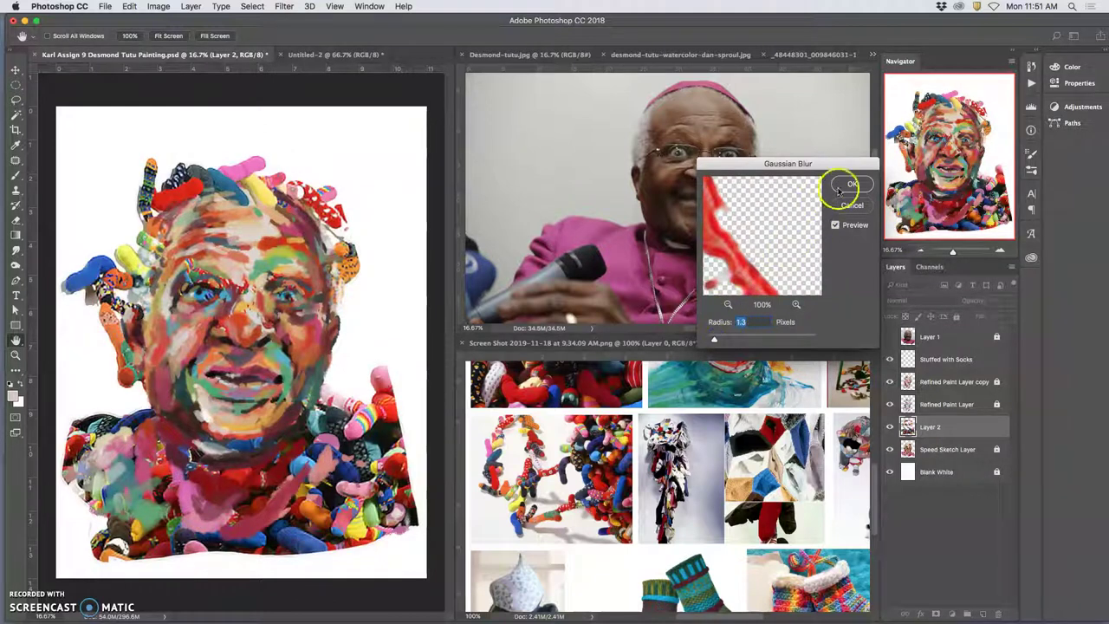
pyautogui.click(850, 184)
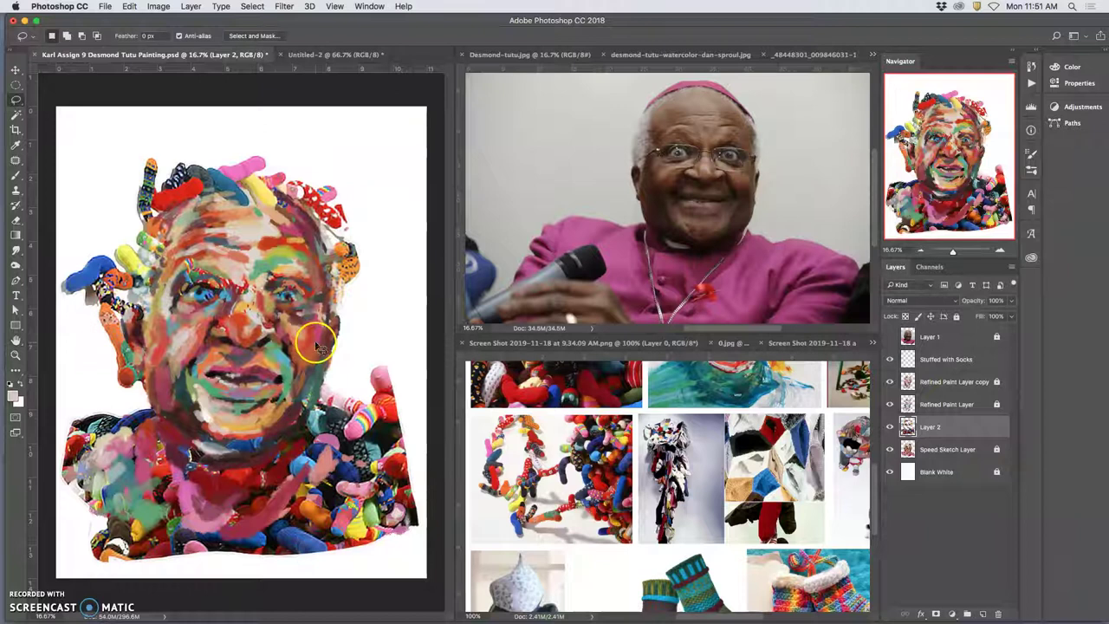
# Examine the blurred socks around the forehead, hair and ear up close and at full view.
pyautogui.scroll(5, 316, 346)
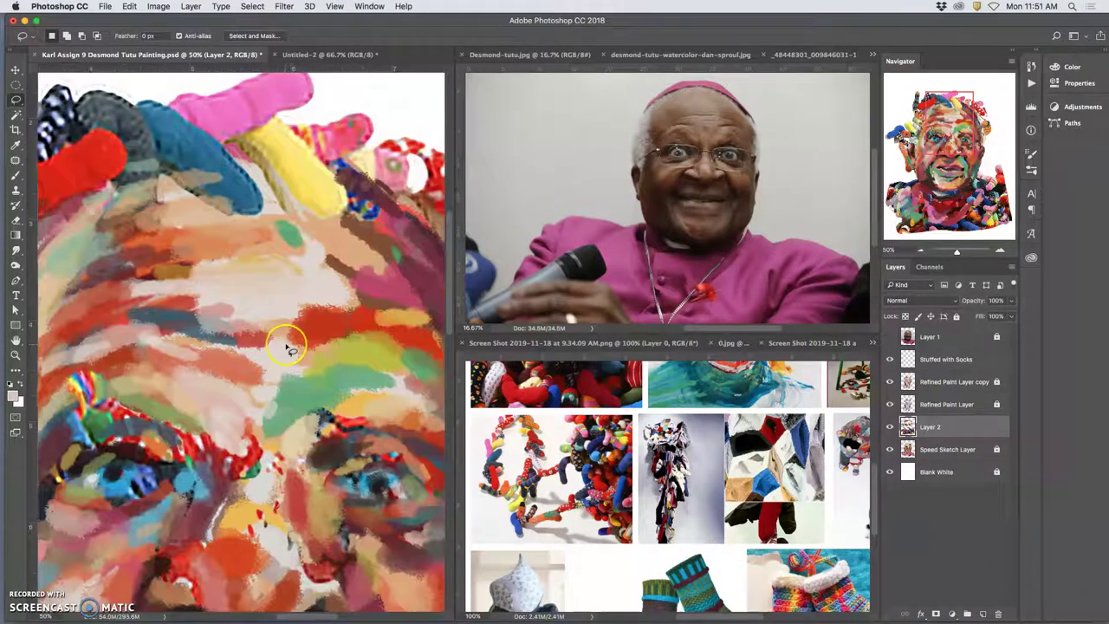
pyautogui.hscroll(6, 290, 347)
pyautogui.hscroll(2, 333, 325)
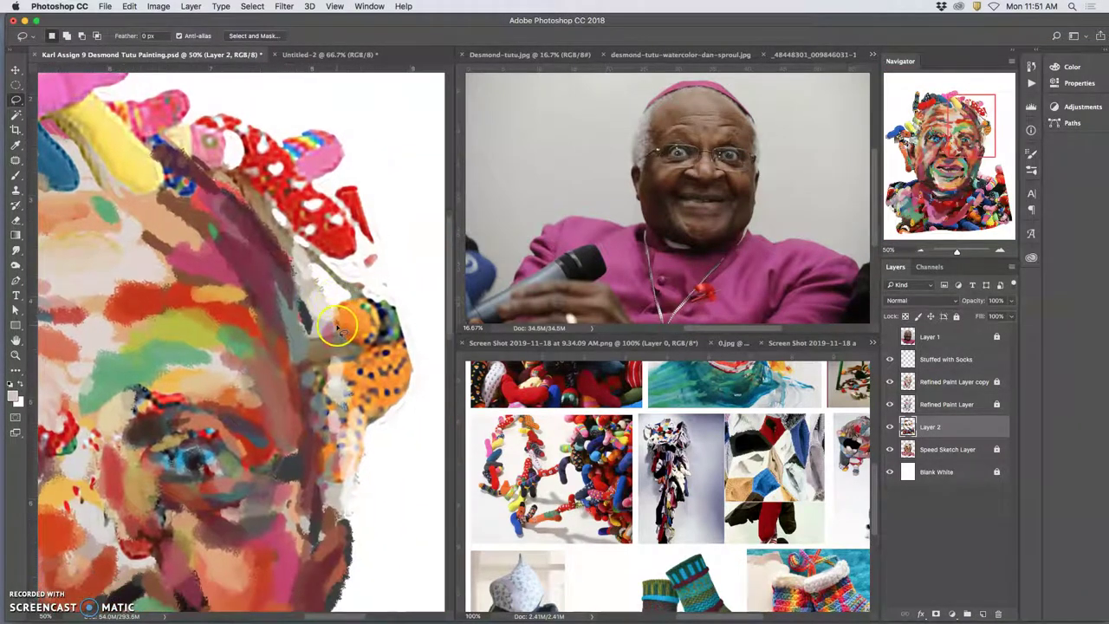
pyautogui.scroll(-1, 338, 328)
pyautogui.press('super+minus')
pyautogui.press('super+minus')
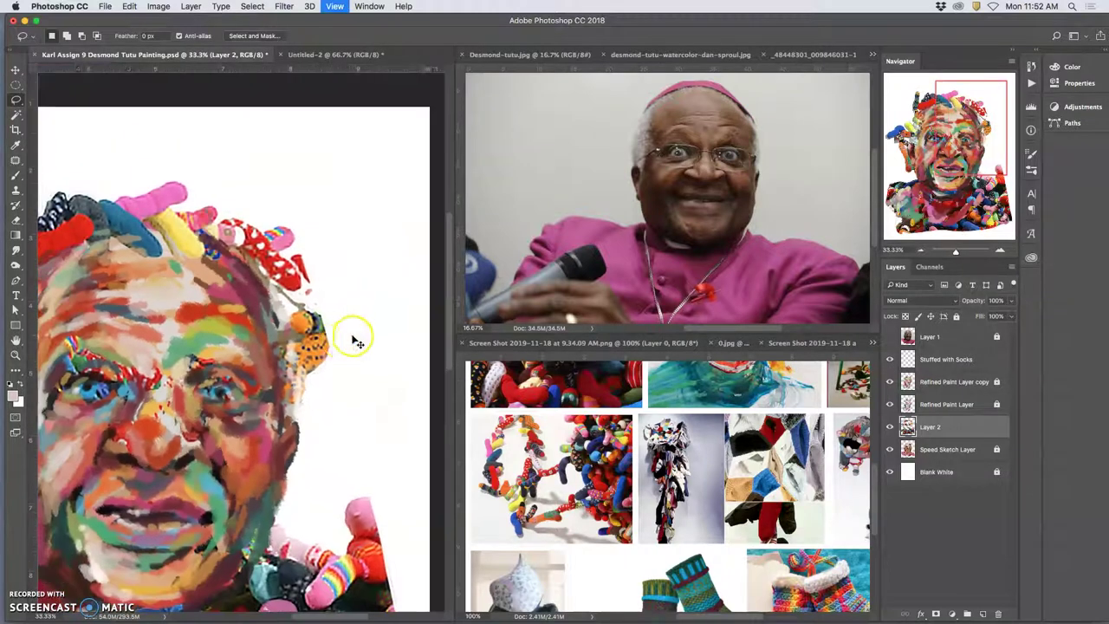
pyautogui.press('super+minus')
pyautogui.press('super+minus')
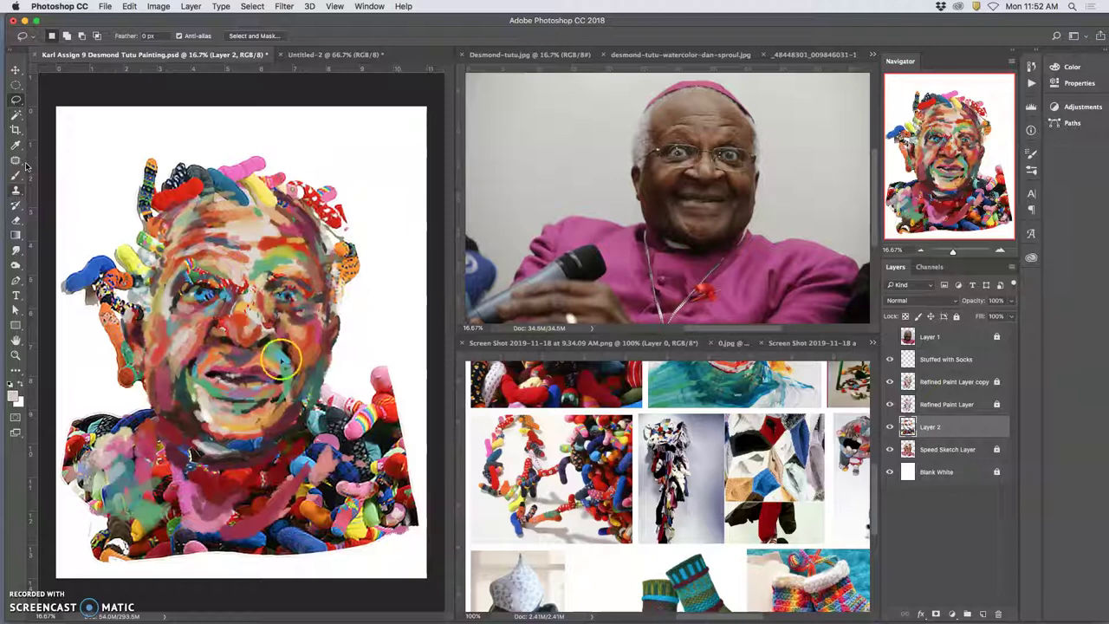
# Duplicate Layer 2, keeping the original above Speed Sketch Layer and placing the copy above Refined Paint Layer copy.
pyautogui.moveTo(947, 426); pyautogui.dragTo(948, 375)
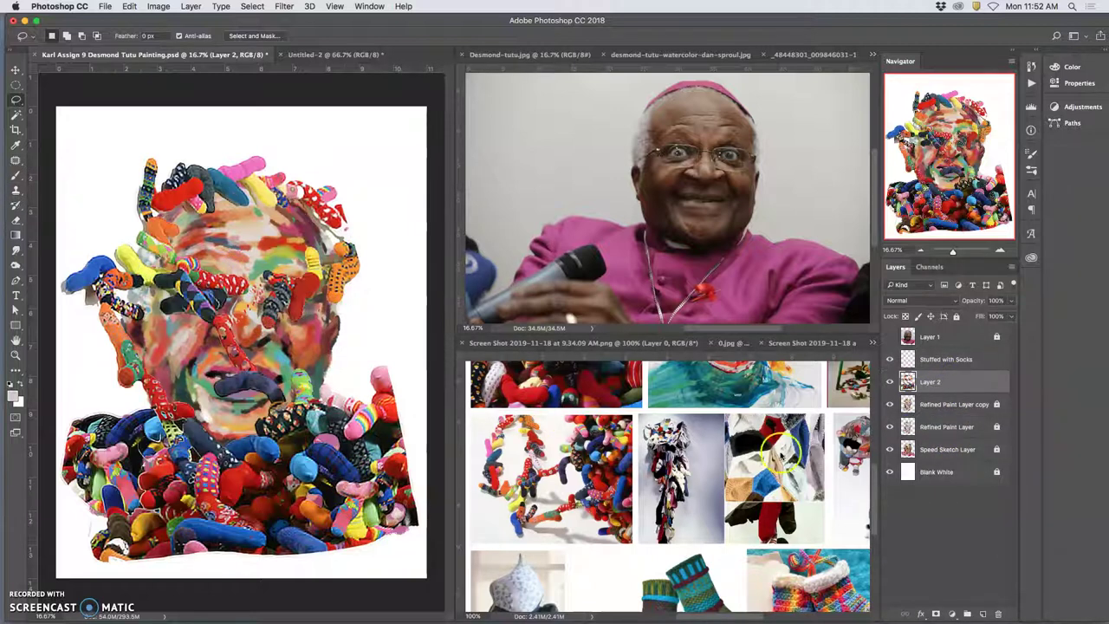
pyautogui.moveTo(958, 421)
pyautogui.mouseDown()
pyautogui.moveTo(954, 431)
pyautogui.moveTo(932, 425)
pyautogui.moveTo(955, 421)
pyautogui.moveTo(954, 402)
pyautogui.moveTo(946, 435)
pyautogui.mouseUp()
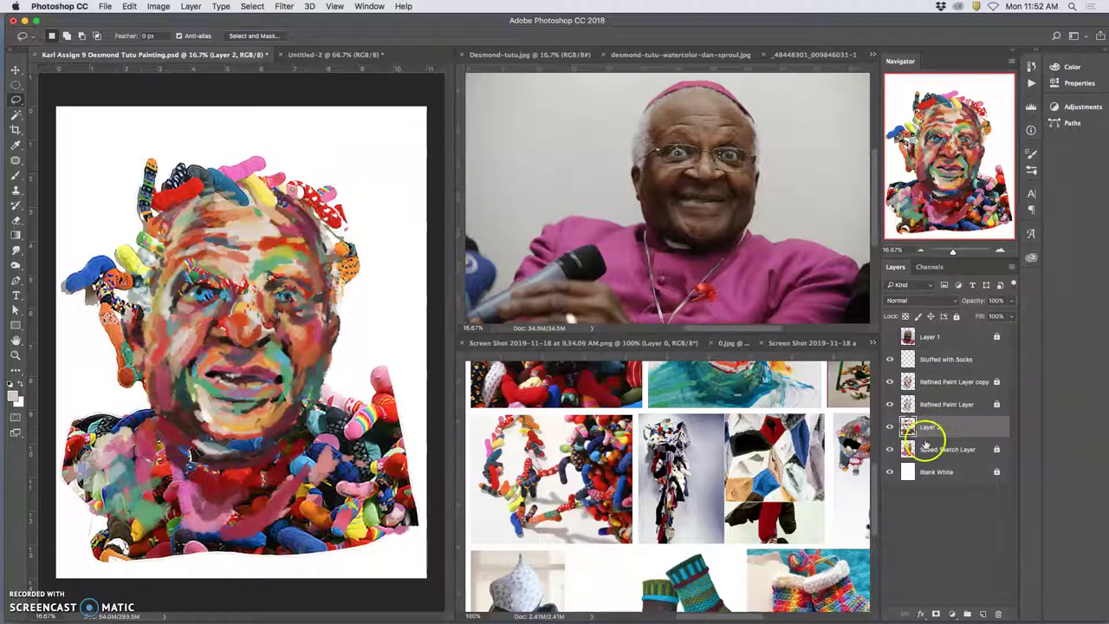
pyautogui.press('super+j')
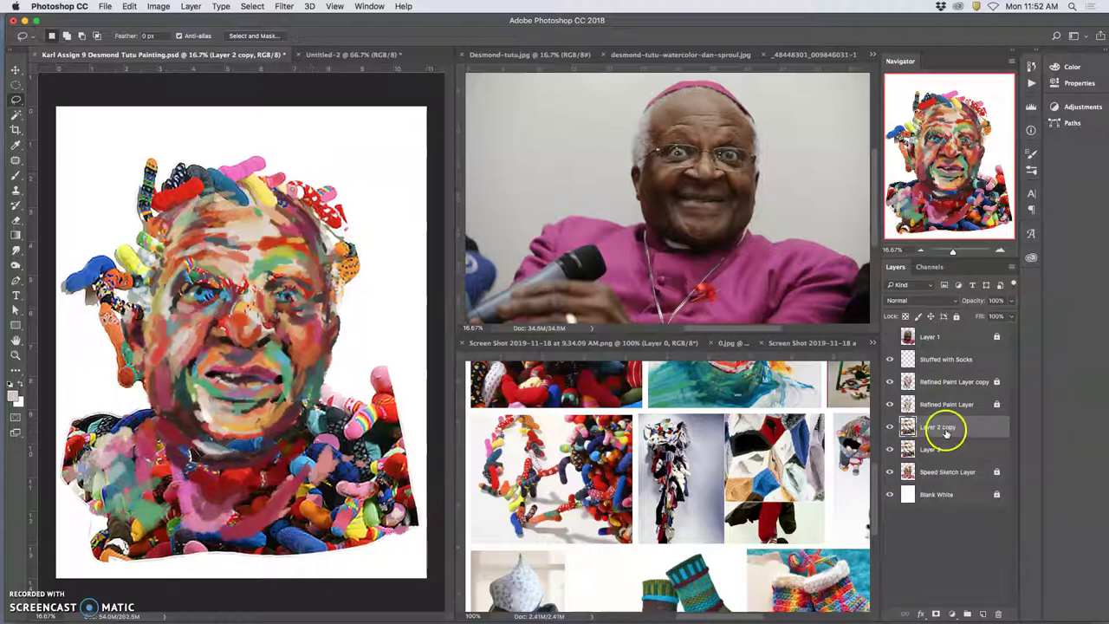
pyautogui.moveTo(945, 433); pyautogui.dragTo(947, 374)
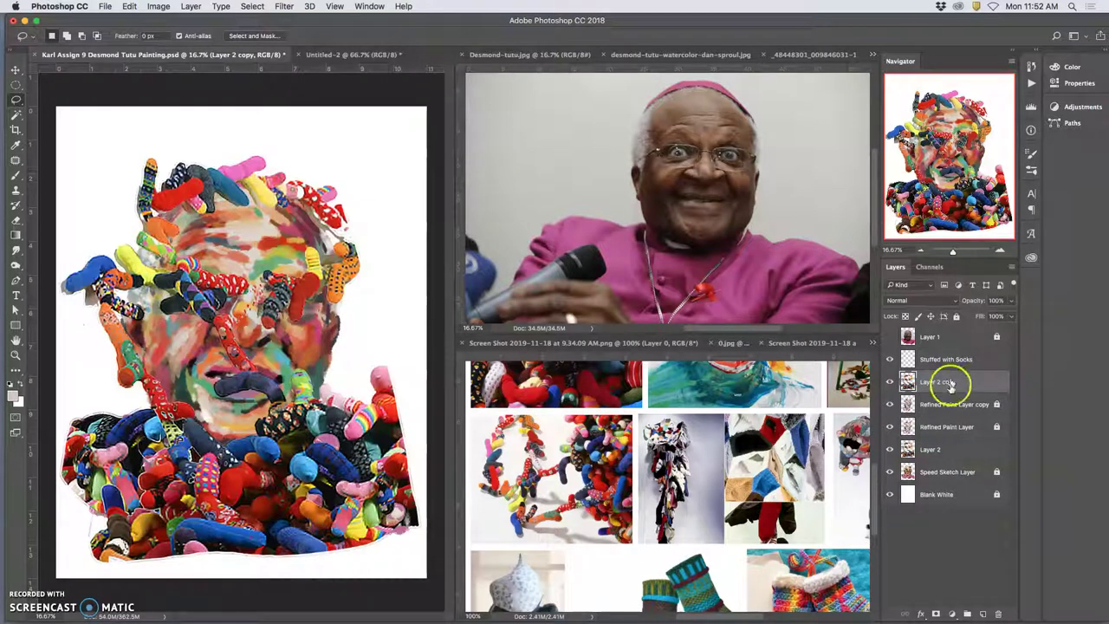
# Try the Color Dodge, Lighter Color, Overlay and Soft Light blend modes on Layer 2 copy.
pyautogui.click(909, 301)
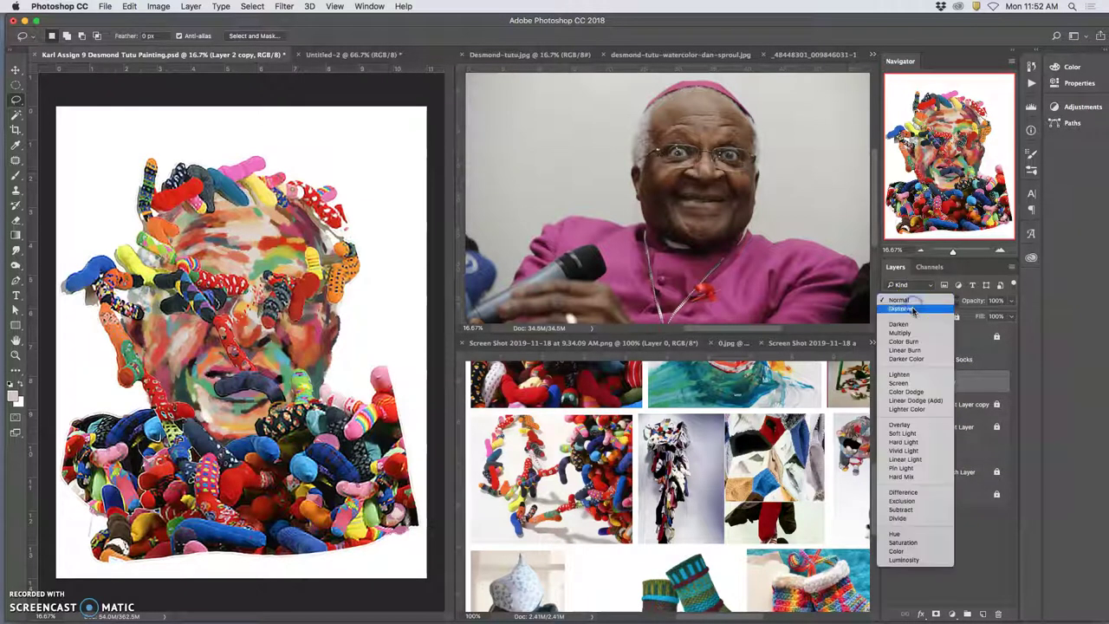
pyautogui.click(907, 392)
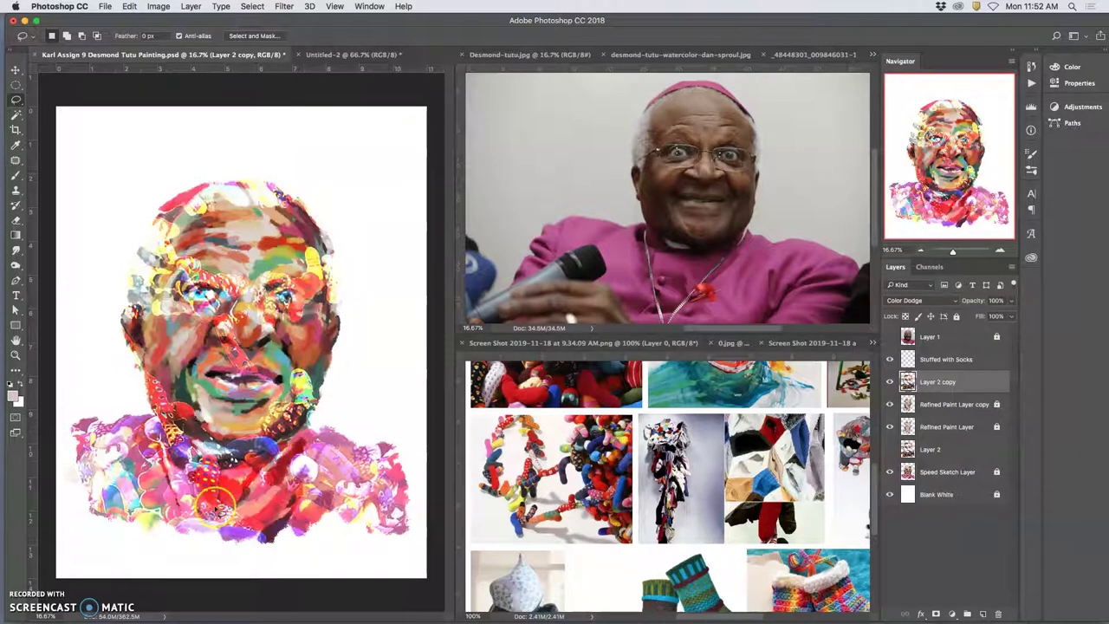
pyautogui.click(904, 303)
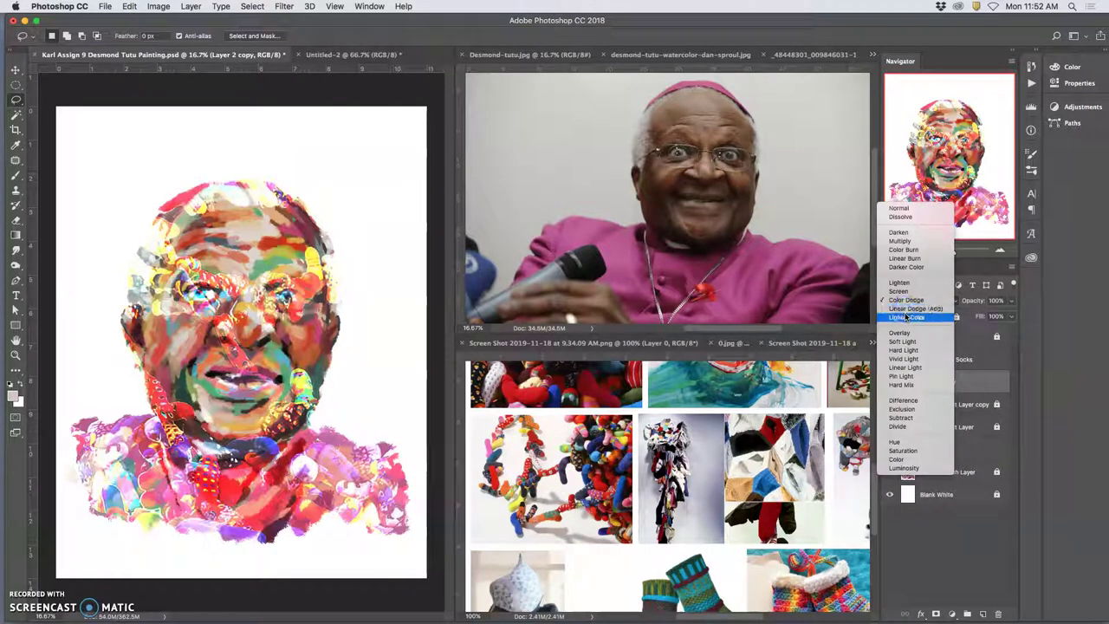
pyautogui.click(906, 315)
pyautogui.click(907, 303)
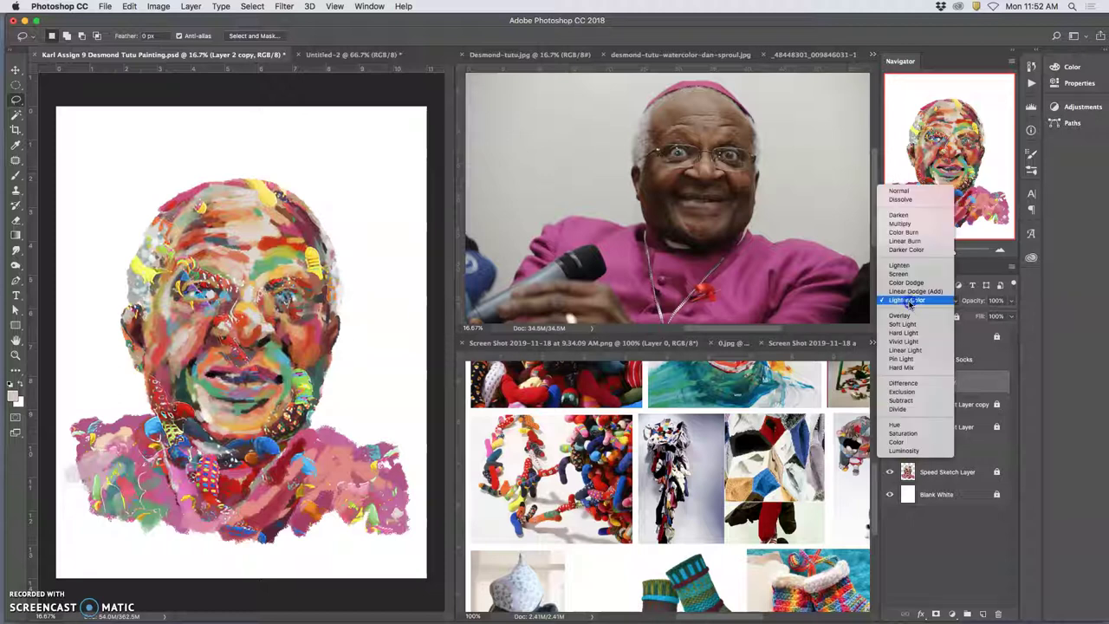
pyautogui.click(907, 316)
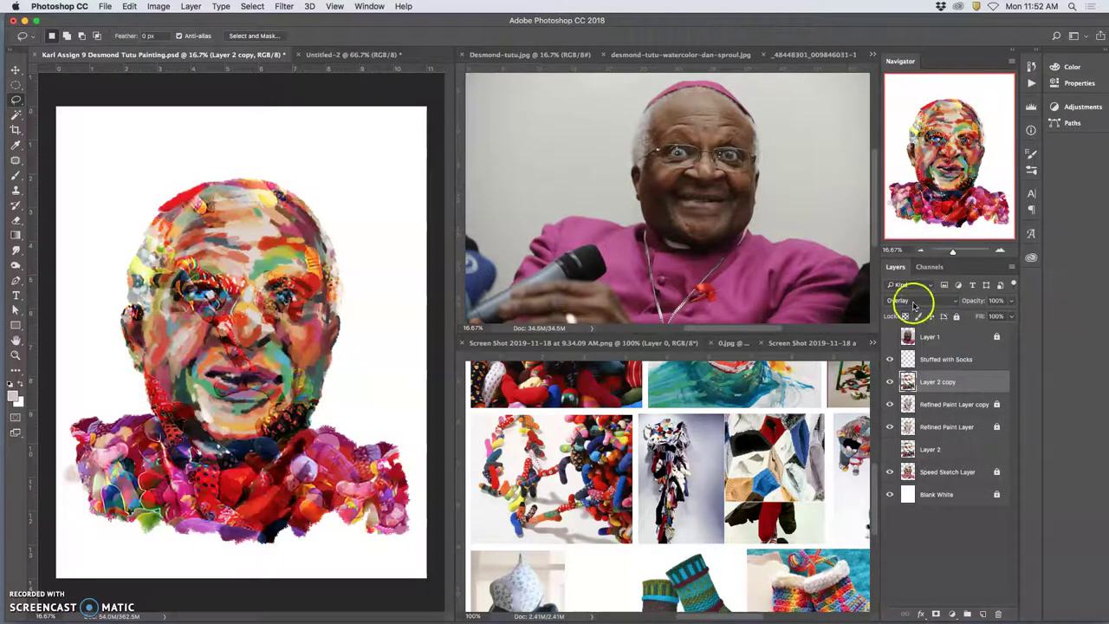
pyautogui.click(912, 303)
pyautogui.click(915, 313)
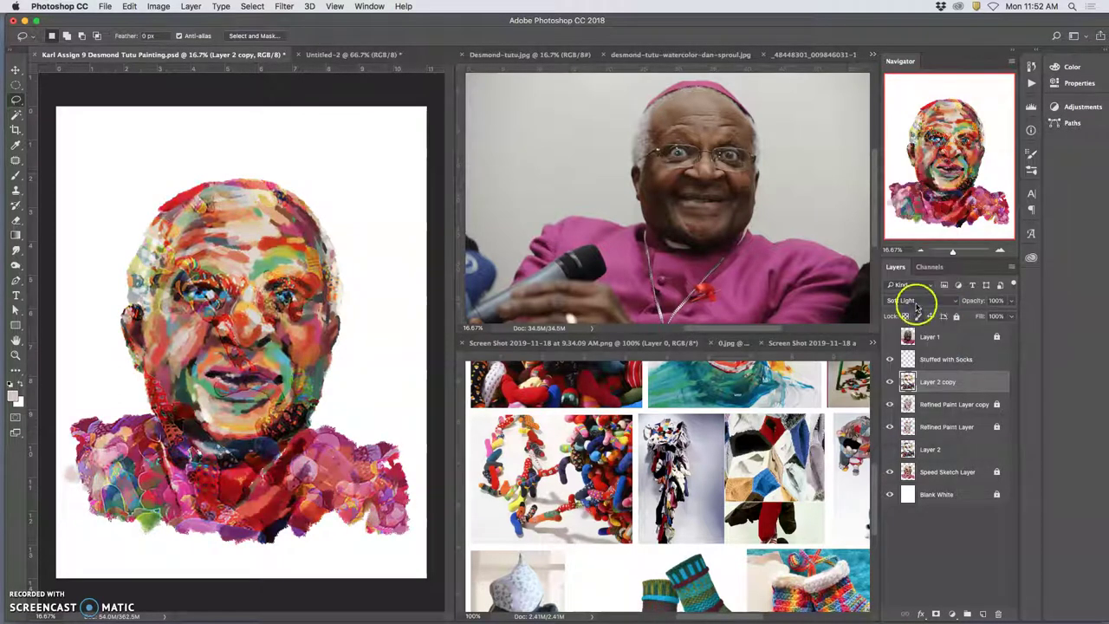
# Try the Pin Light blend mode on Layer 2 copy and inspect the face up close.
pyautogui.click(915, 303)
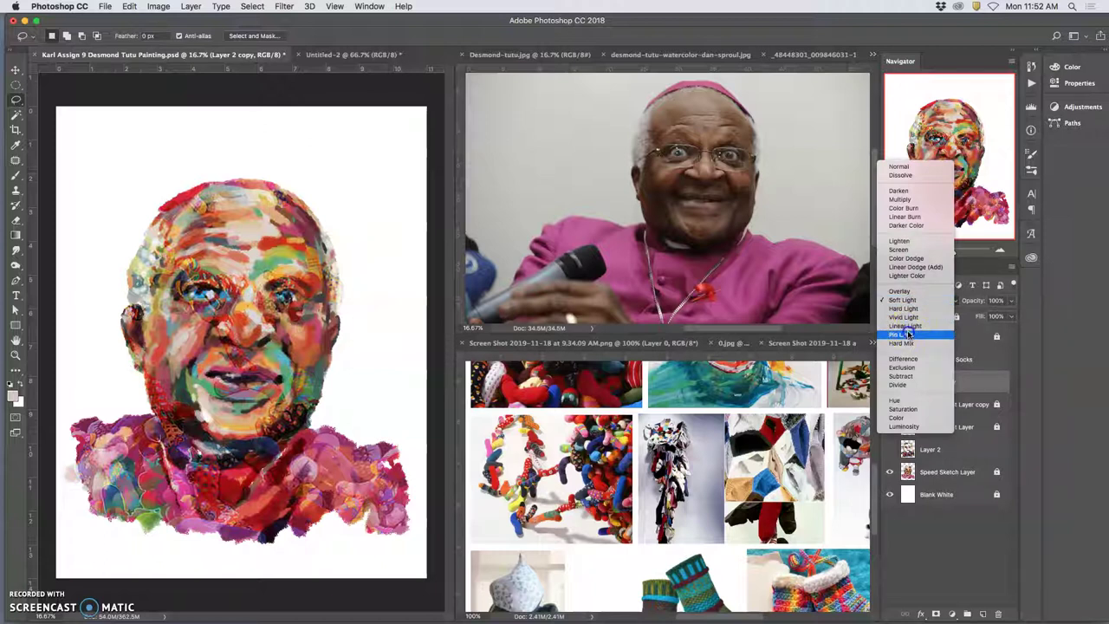
pyautogui.click(905, 333)
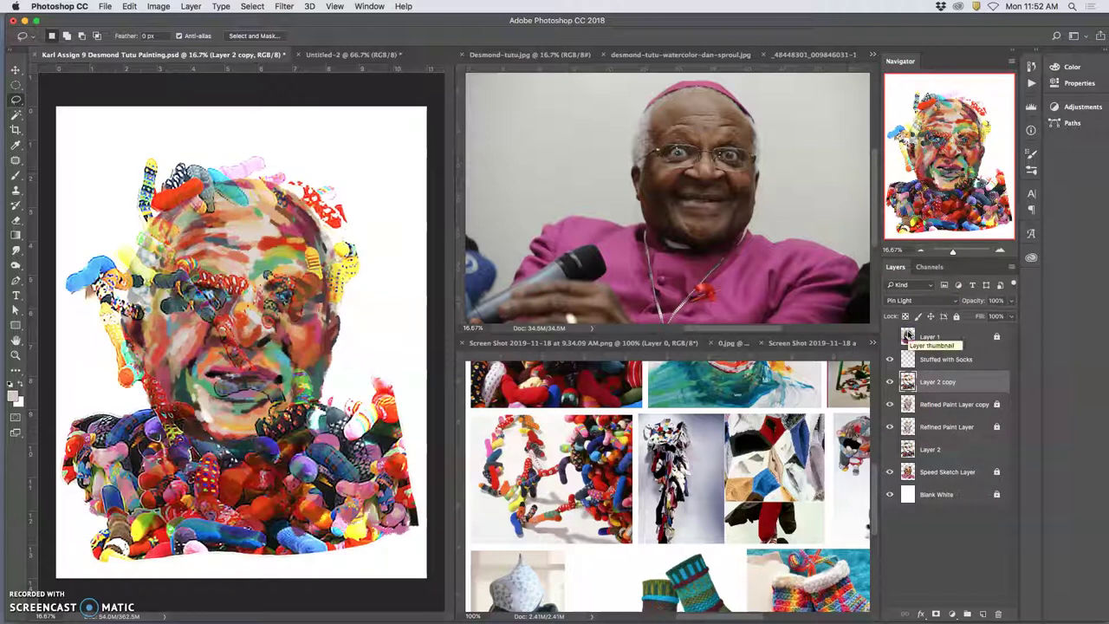
pyautogui.press('super+plus')
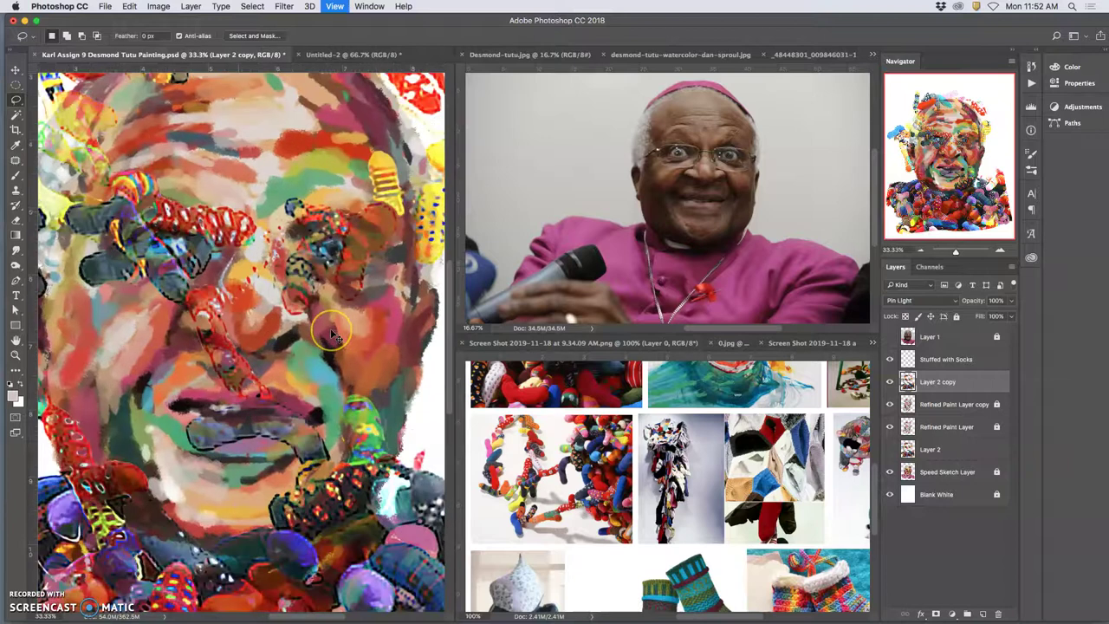
pyautogui.press('super+minus')
pyautogui.press('super+minus')
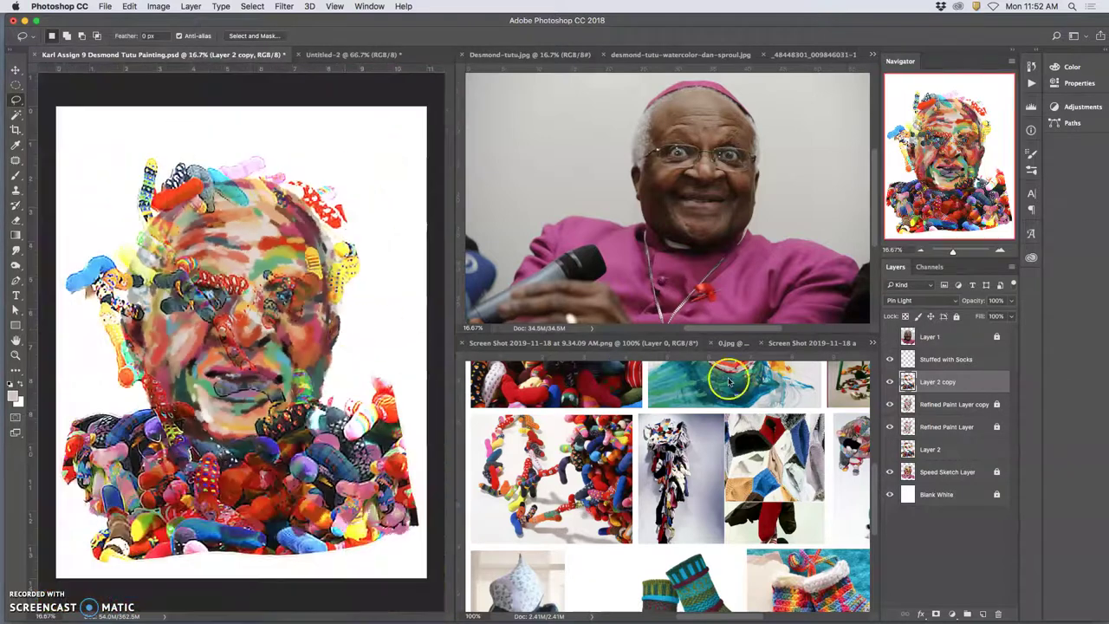
# Try the Hard Mix blend mode on Layer 2 copy and switch it to Color Burn.
pyautogui.click(923, 299)
pyautogui.click(918, 309)
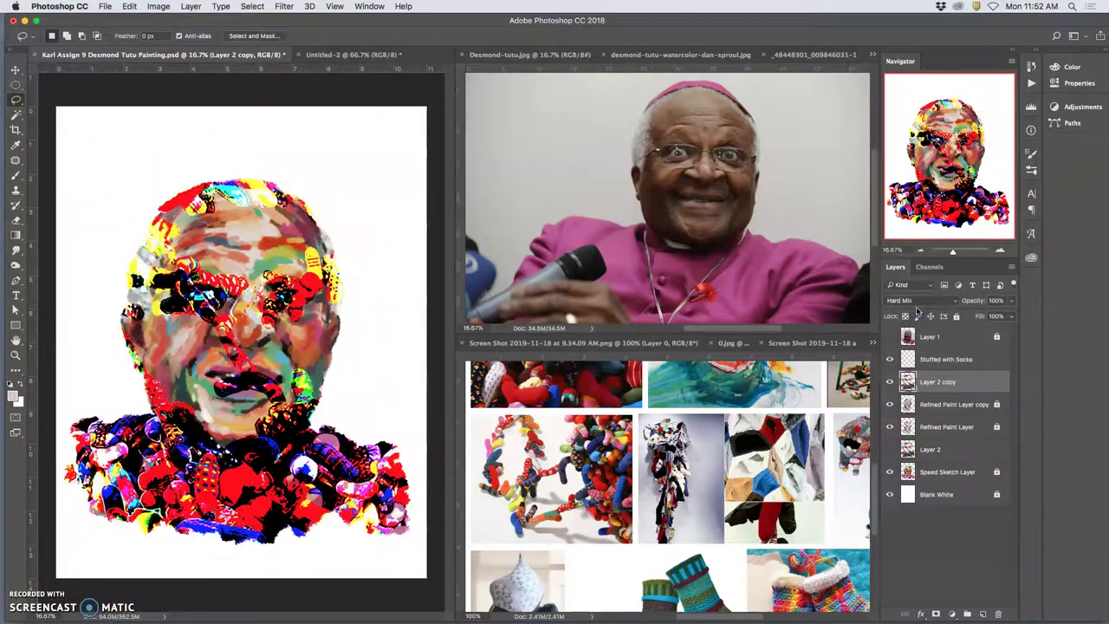
pyautogui.click(916, 301)
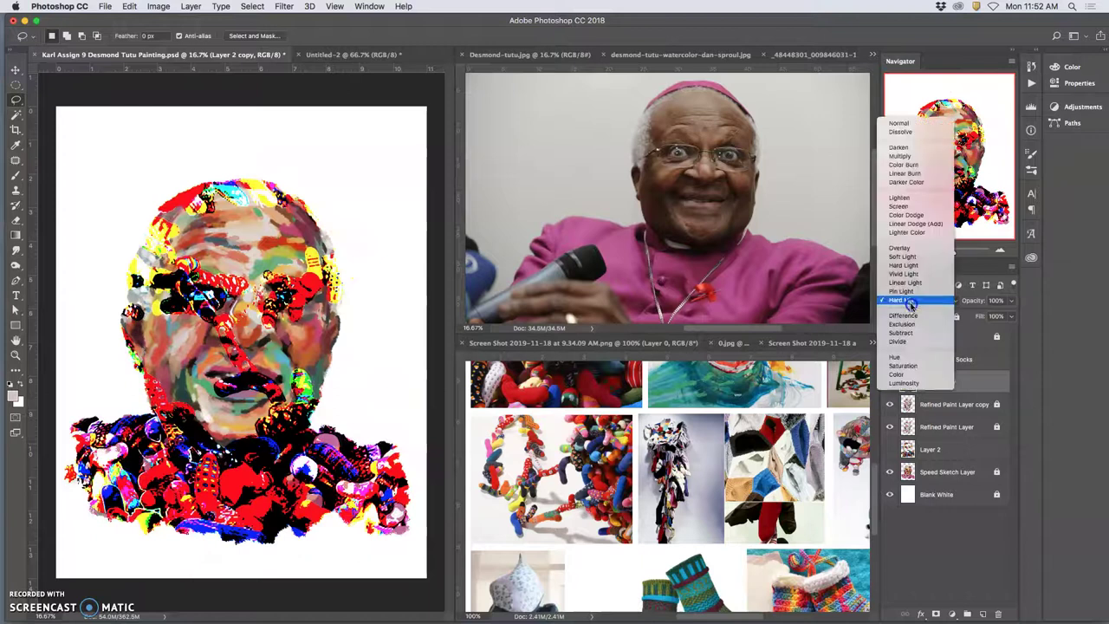
pyautogui.click(901, 165)
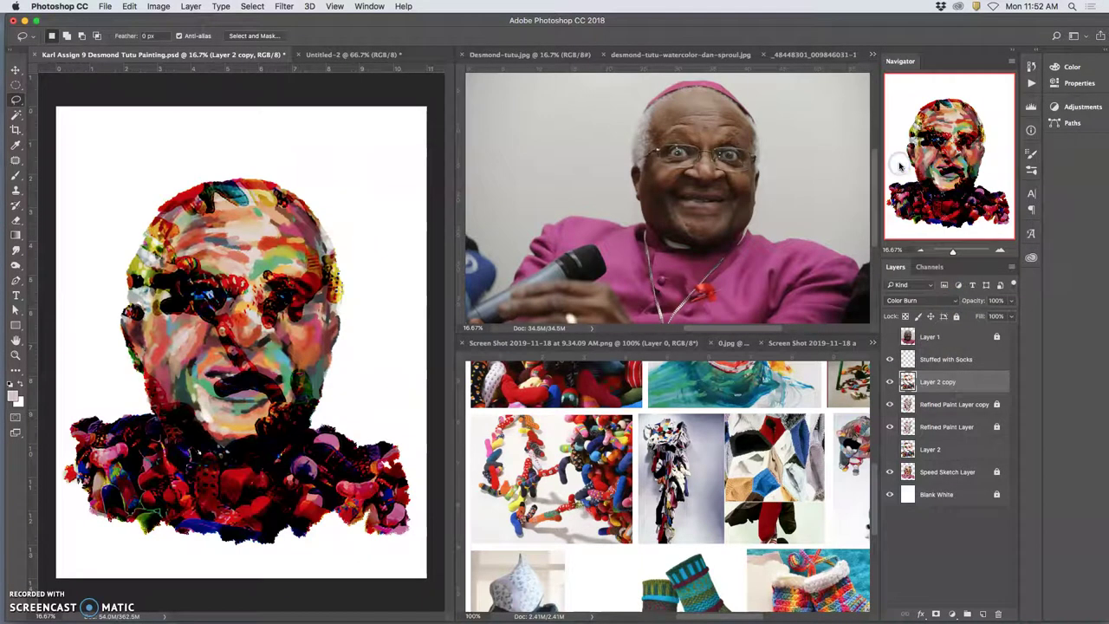
# Try the Difference, Subtract, Color and Saturation blend modes on Layer 2 copy.
pyautogui.click(913, 300)
pyautogui.click(911, 452)
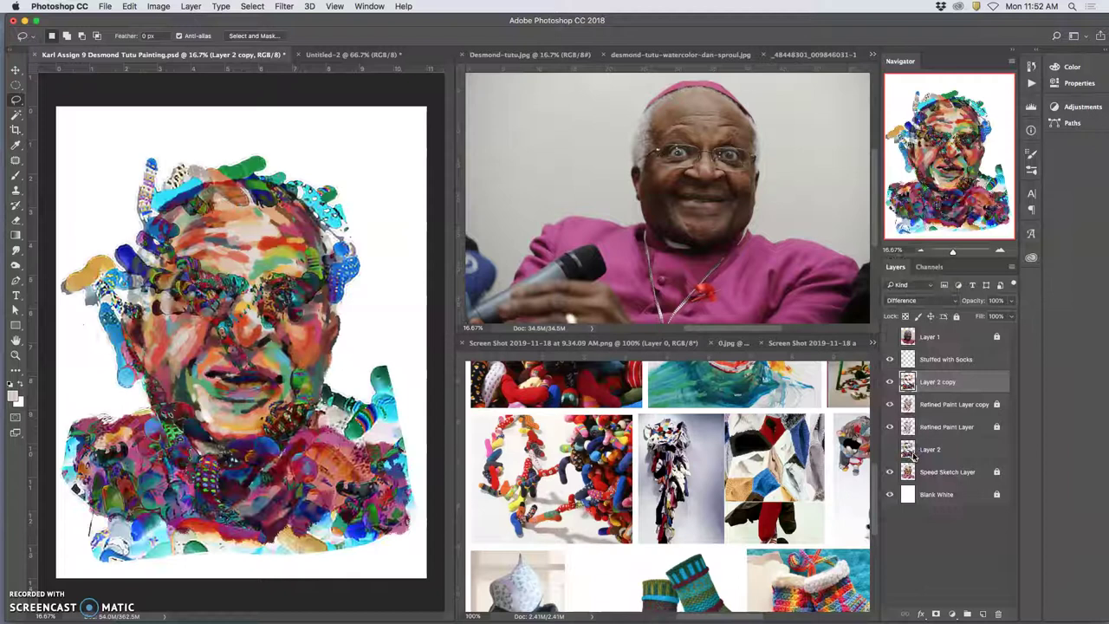
pyautogui.click(917, 300)
pyautogui.click(915, 317)
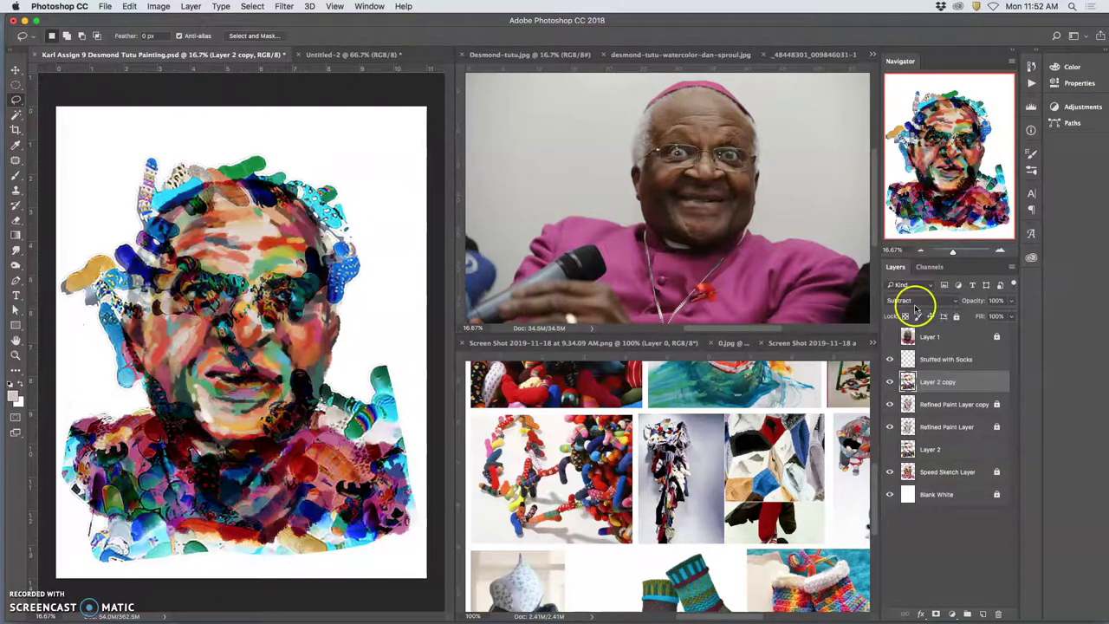
pyautogui.click(916, 302)
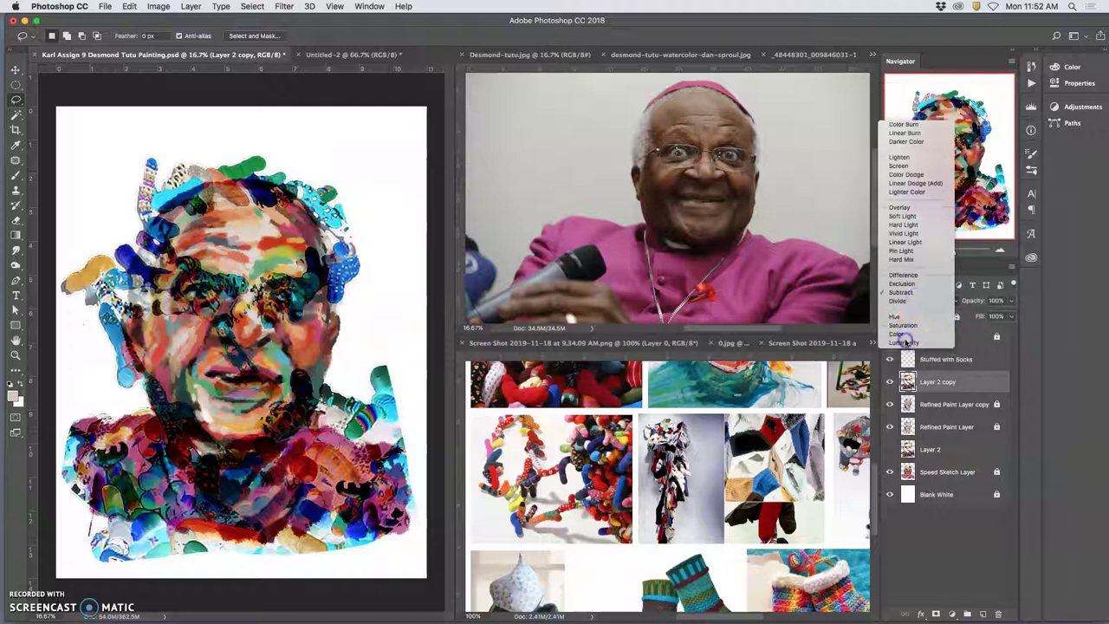
pyautogui.click(901, 334)
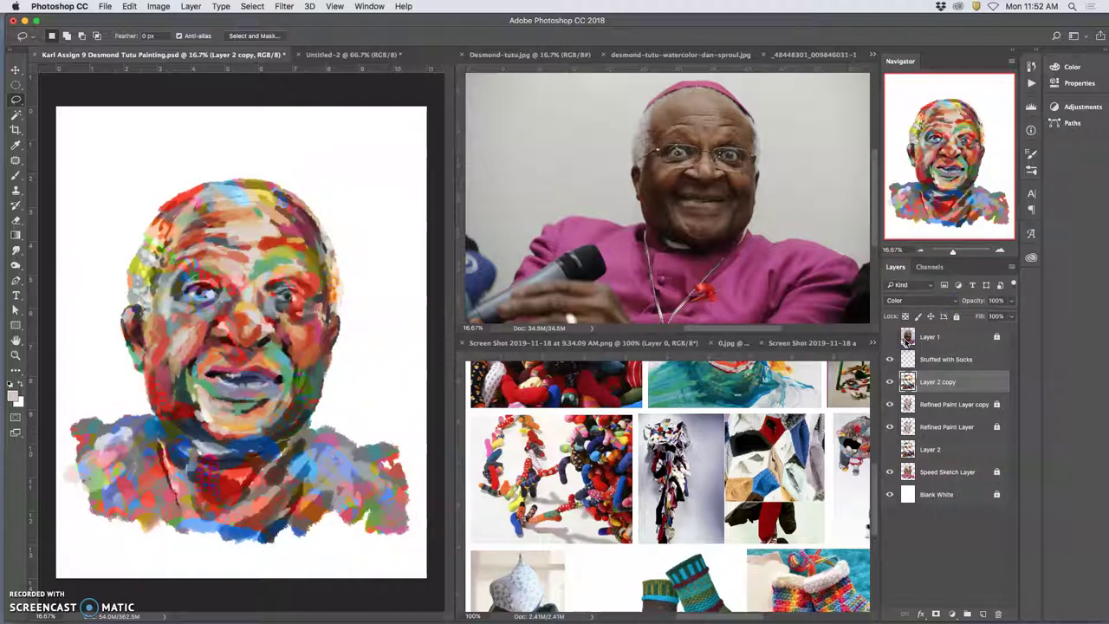
pyautogui.click(917, 301)
pyautogui.click(912, 295)
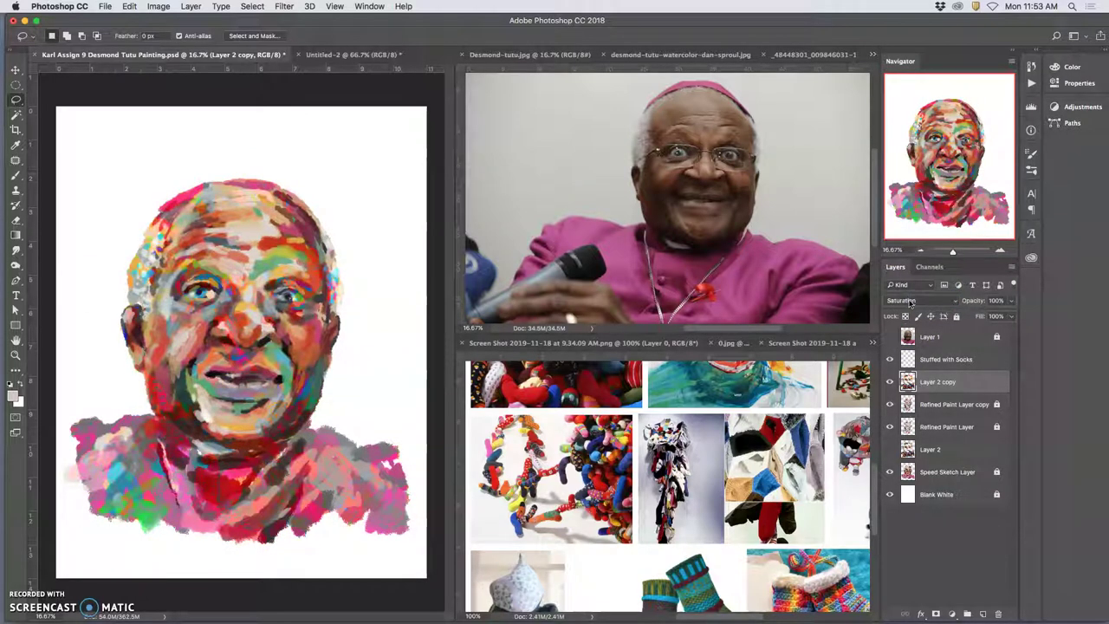
# Set Layer 2 copy to the Pin Light blend mode and inspect the nose and mouth up close.
pyautogui.click(909, 302)
pyautogui.click(901, 225)
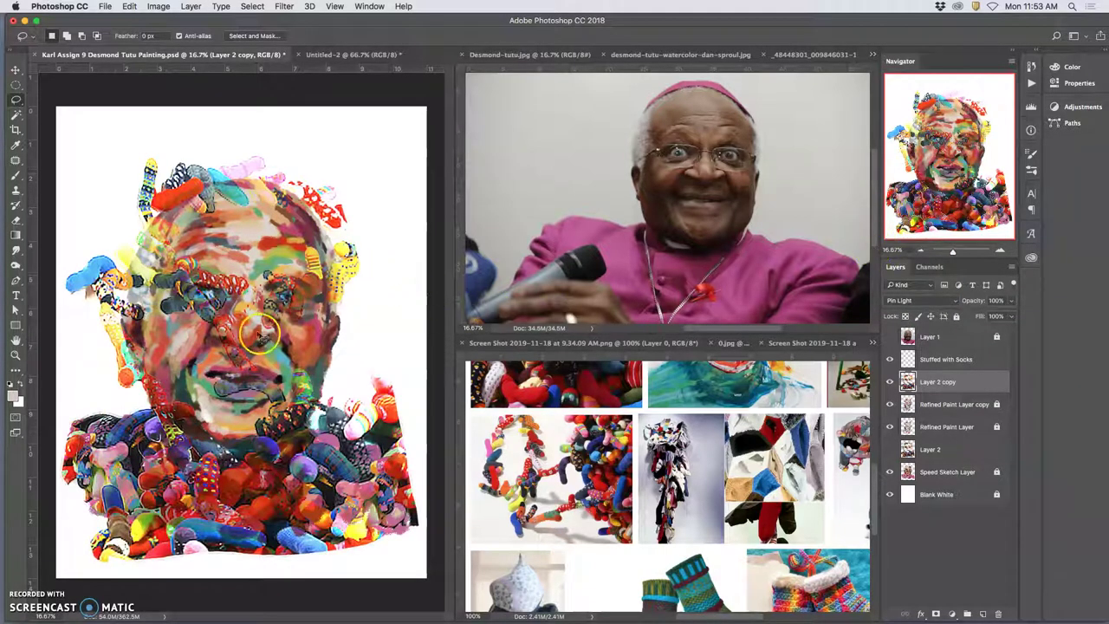
pyautogui.scroll(4, 255, 355)
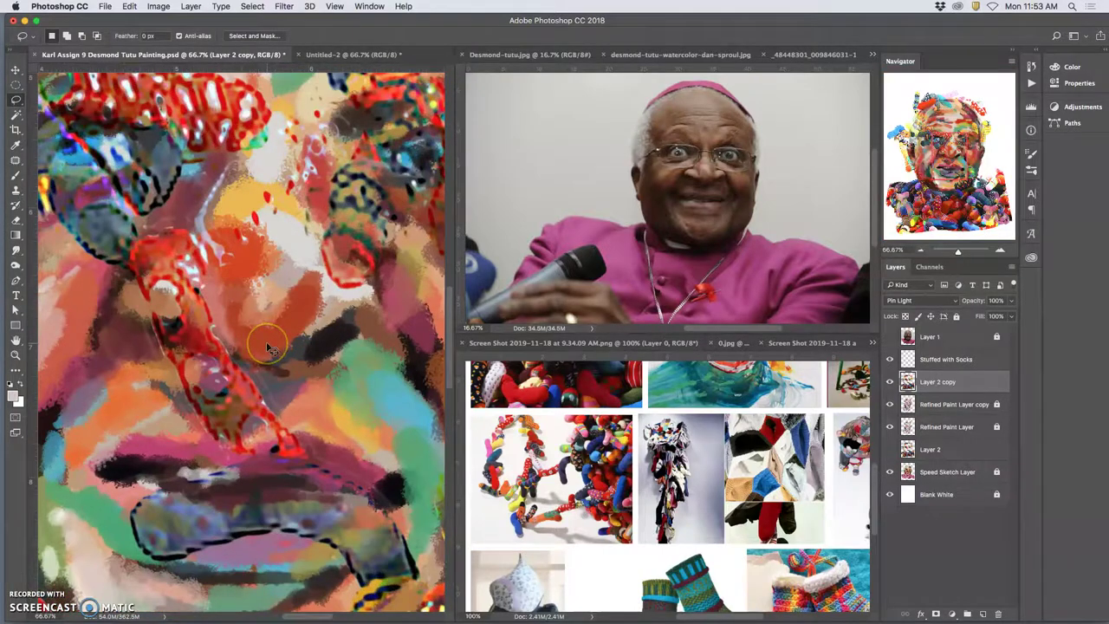
pyautogui.scroll(-4, 268, 346)
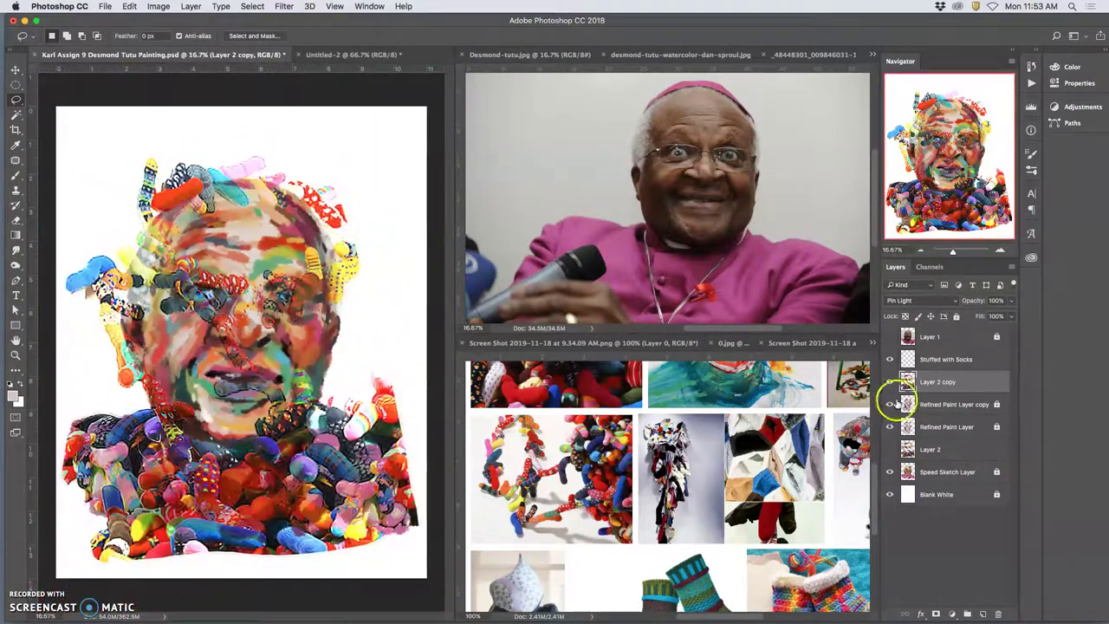
# Hide Refined Paint Layer copy, Refined Paint Layer and Speed Sketch Layer.
pyautogui.click(891, 404)
pyautogui.click(890, 427)
pyautogui.click(891, 472)
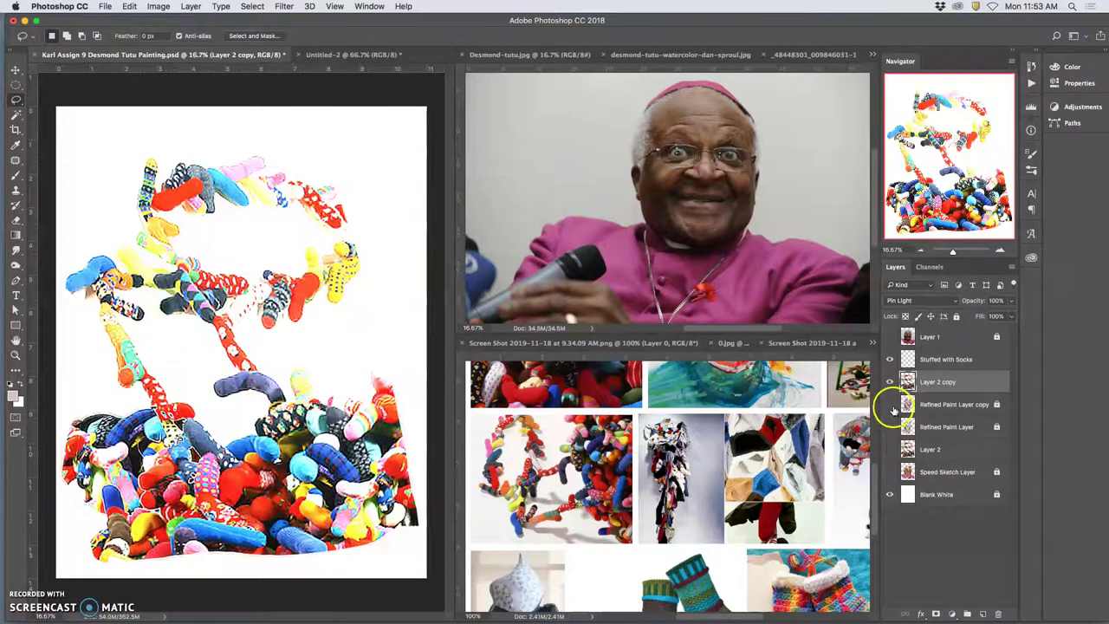
# Compare the socks with individual paint, sock and sketch layers shown beneath them, leaving those layers hidden.
pyautogui.click(890, 404)
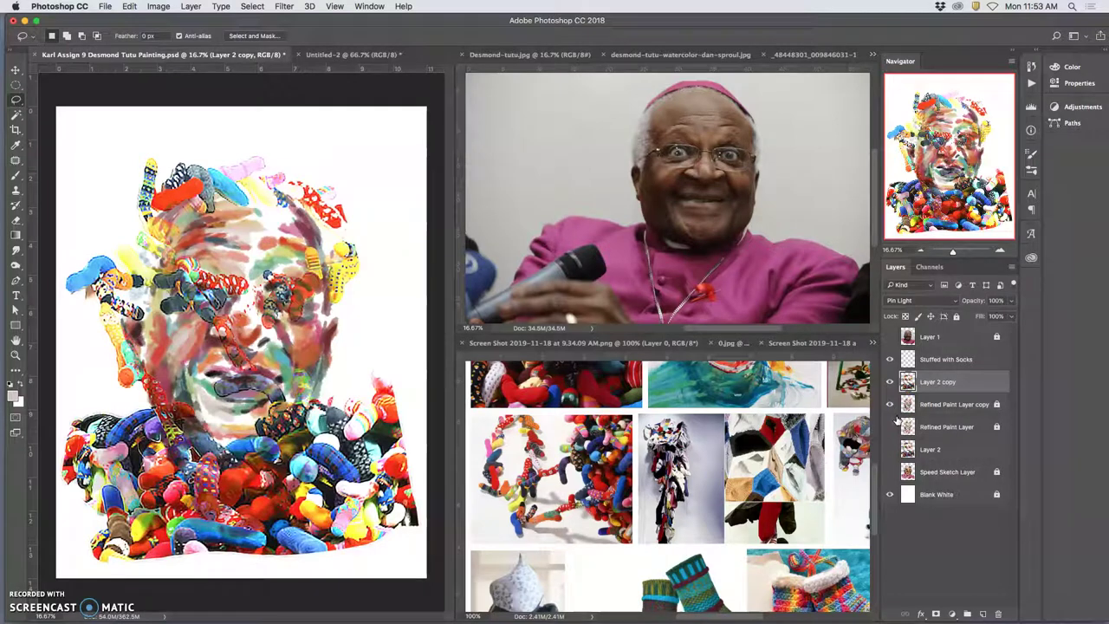
pyautogui.click(892, 426)
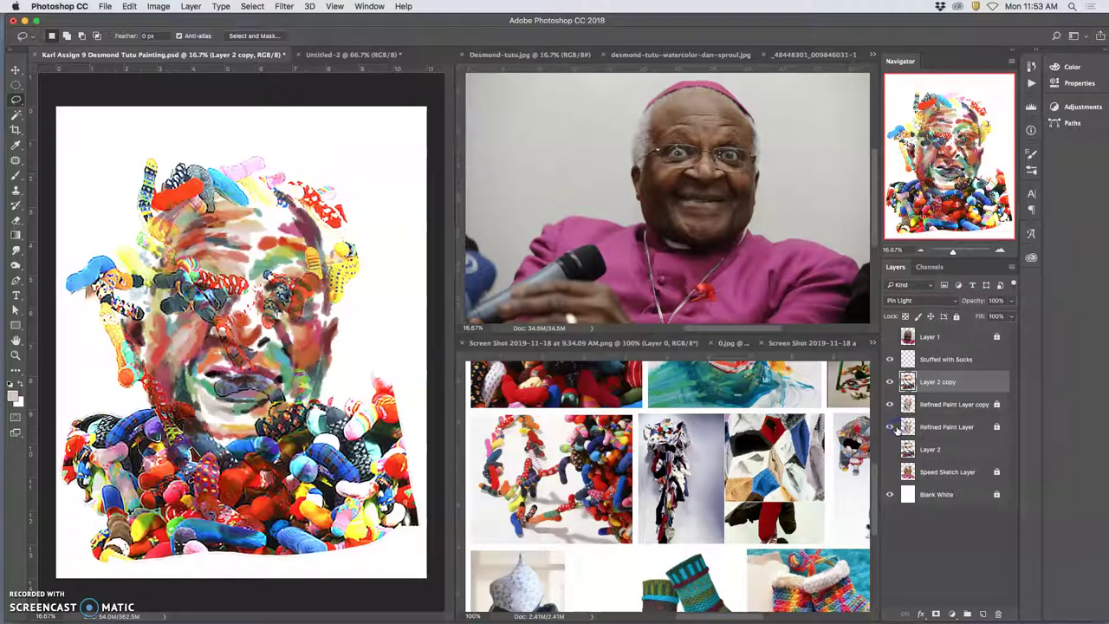
pyautogui.click(891, 449)
pyautogui.click(891, 450)
pyautogui.click(892, 472)
pyautogui.click(892, 471)
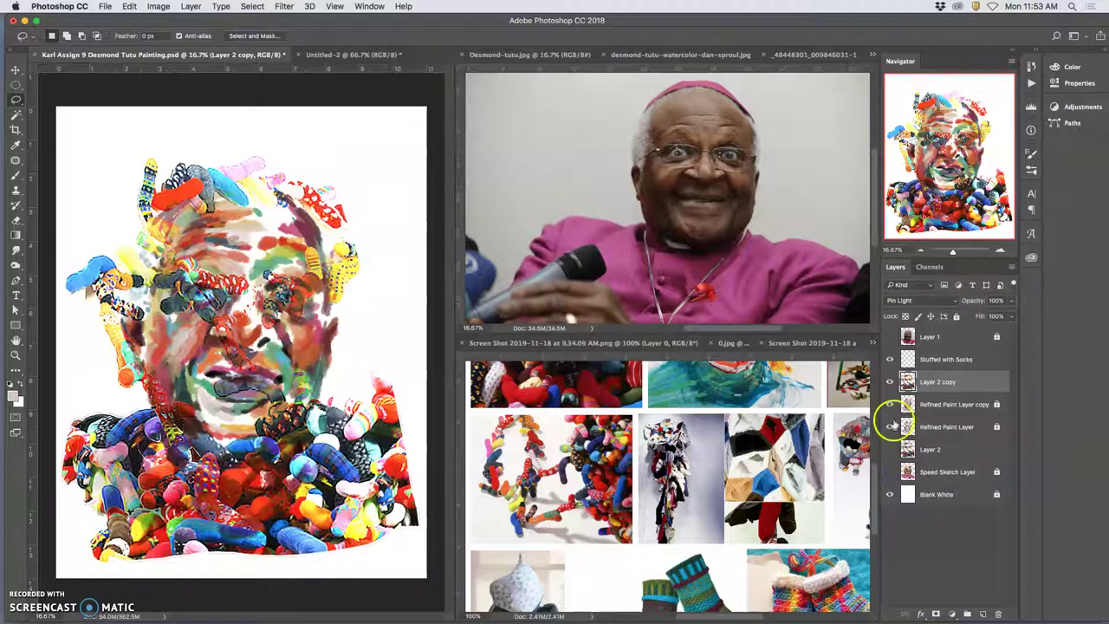
pyautogui.click(892, 426)
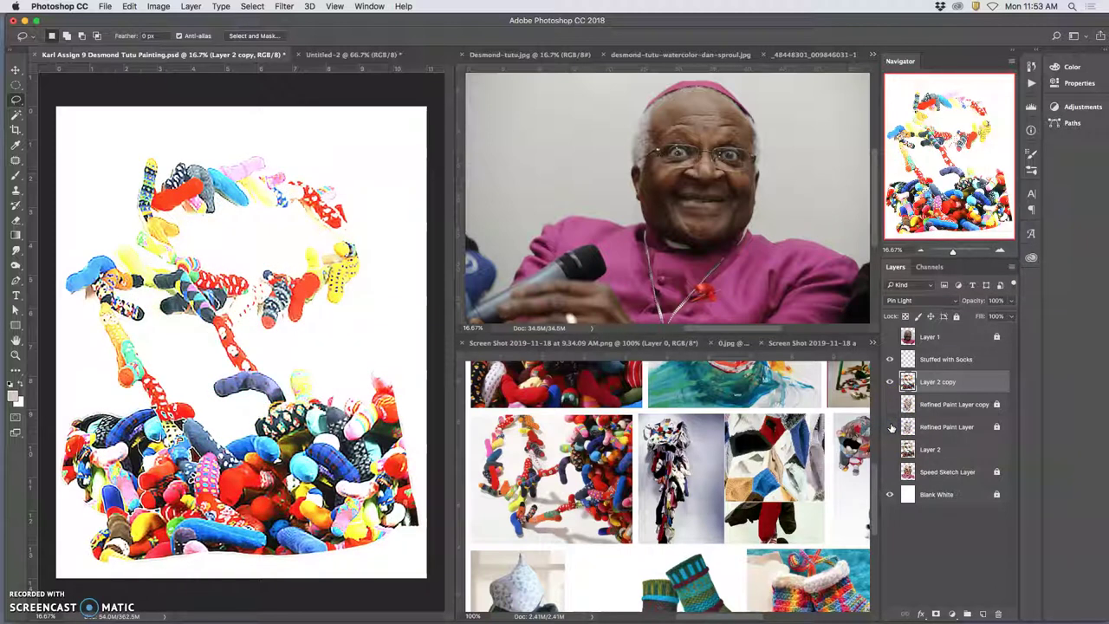
# Compare Layer 2 copy in Normal blend mode and return it to Pin Light.
pyautogui.click(918, 300)
pyautogui.click(892, 131)
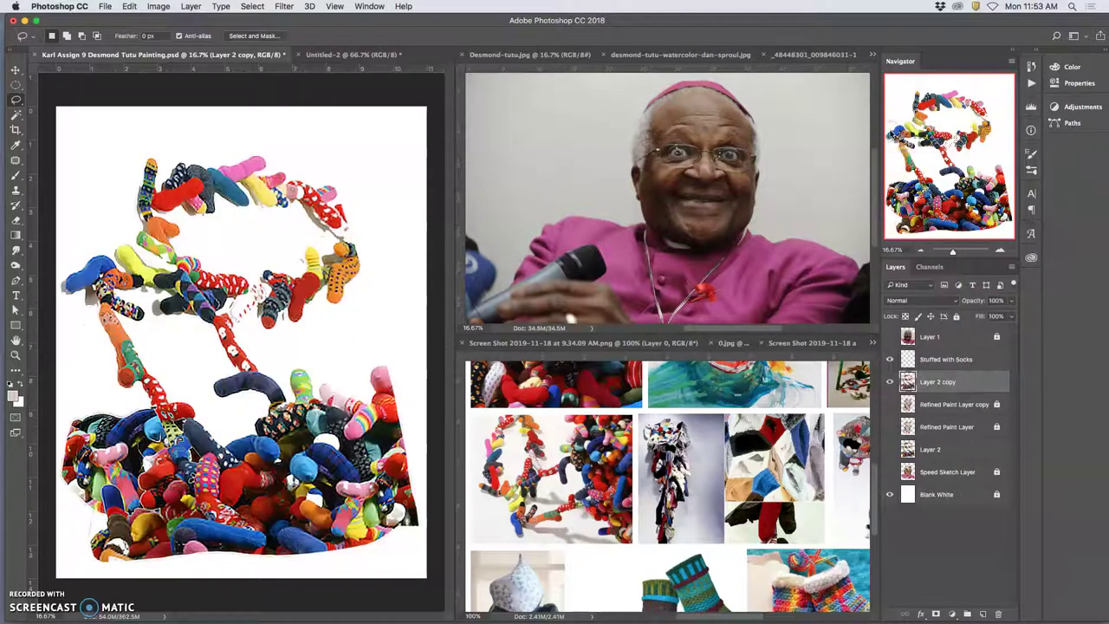
pyautogui.click(911, 300)
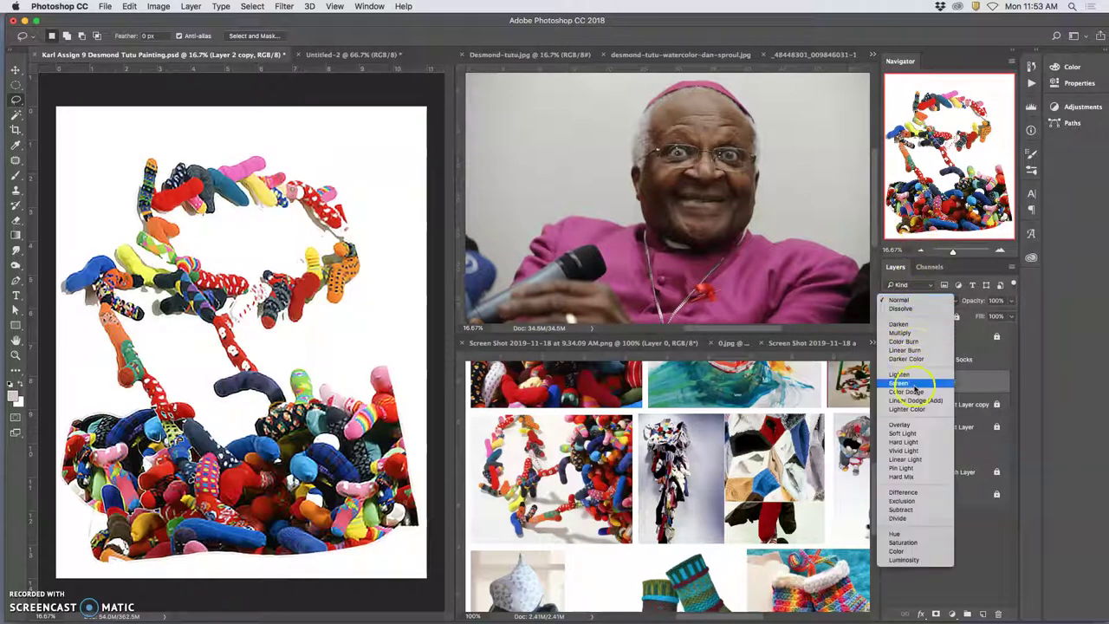
pyautogui.click(909, 468)
# Duplicate Layer 2 copy and merge the duplicate with it into one layer.
pyautogui.rightClick(956, 384)
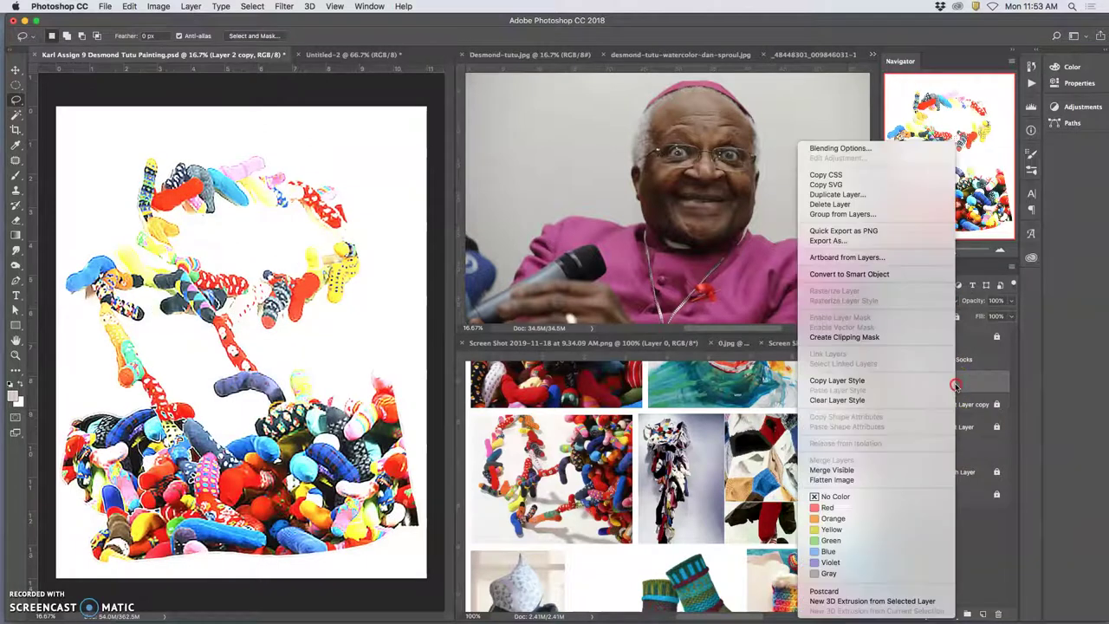
pyautogui.click(955, 384)
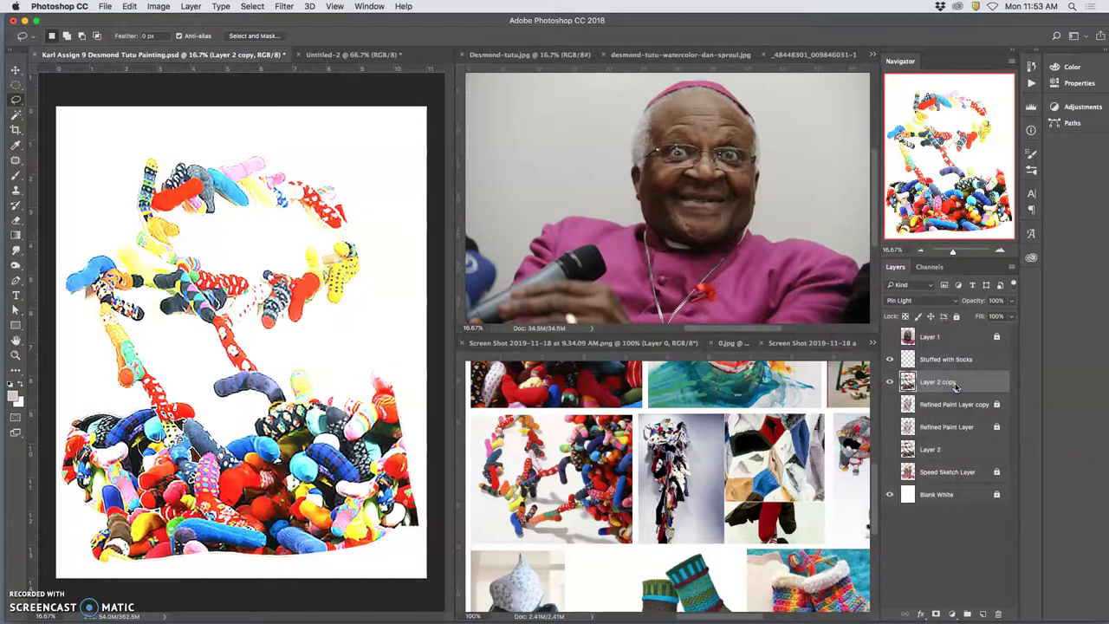
pyautogui.press('super+j')
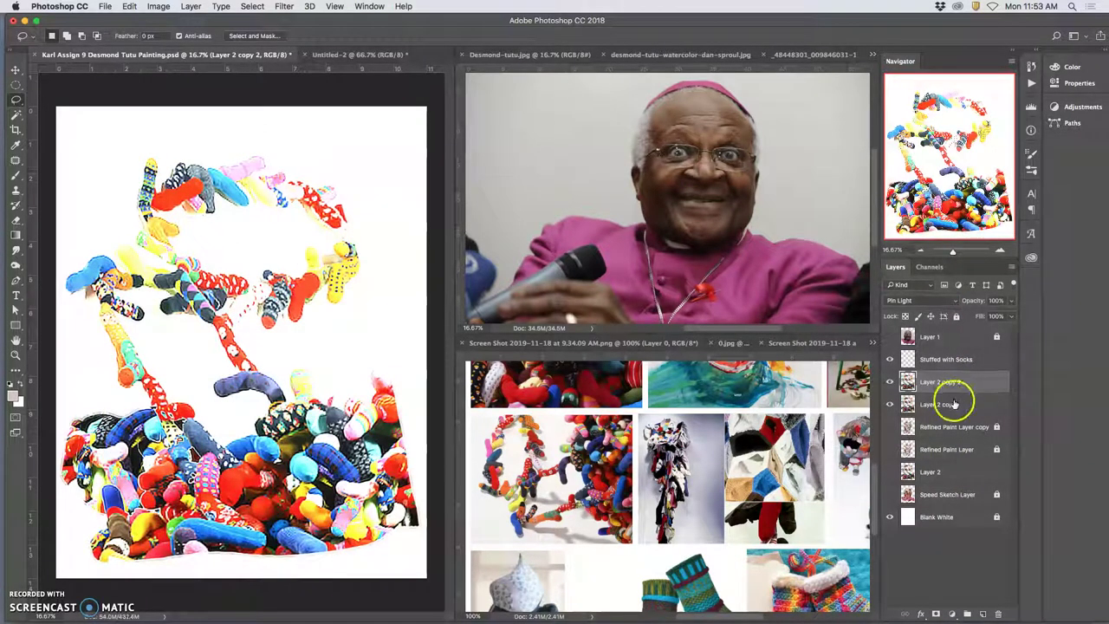
pyautogui.keyDown('shift'); pyautogui.click(953, 405); pyautogui.keyUp('shift')
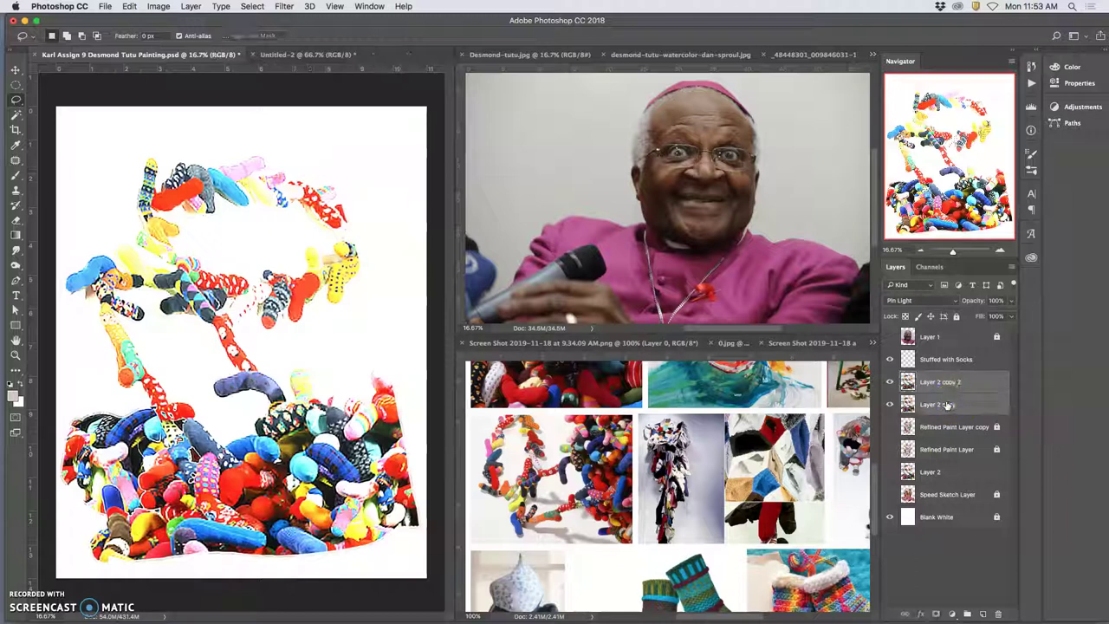
pyautogui.press('super+e')
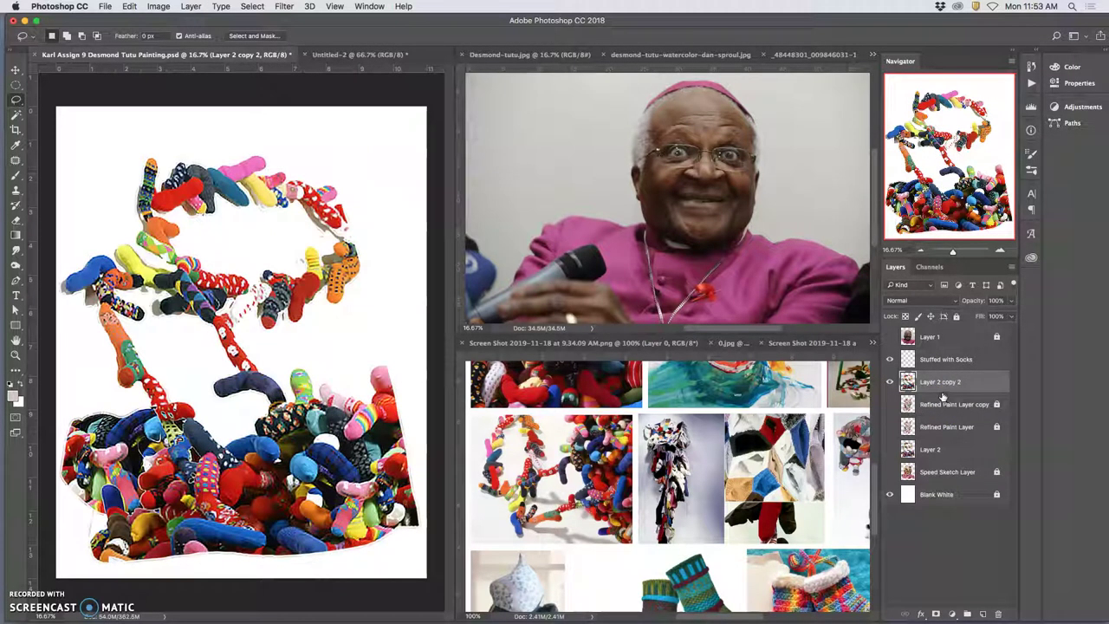
# Set the merged Layer 2 copy 2 to the Pin Light blend mode.
pyautogui.click(912, 299)
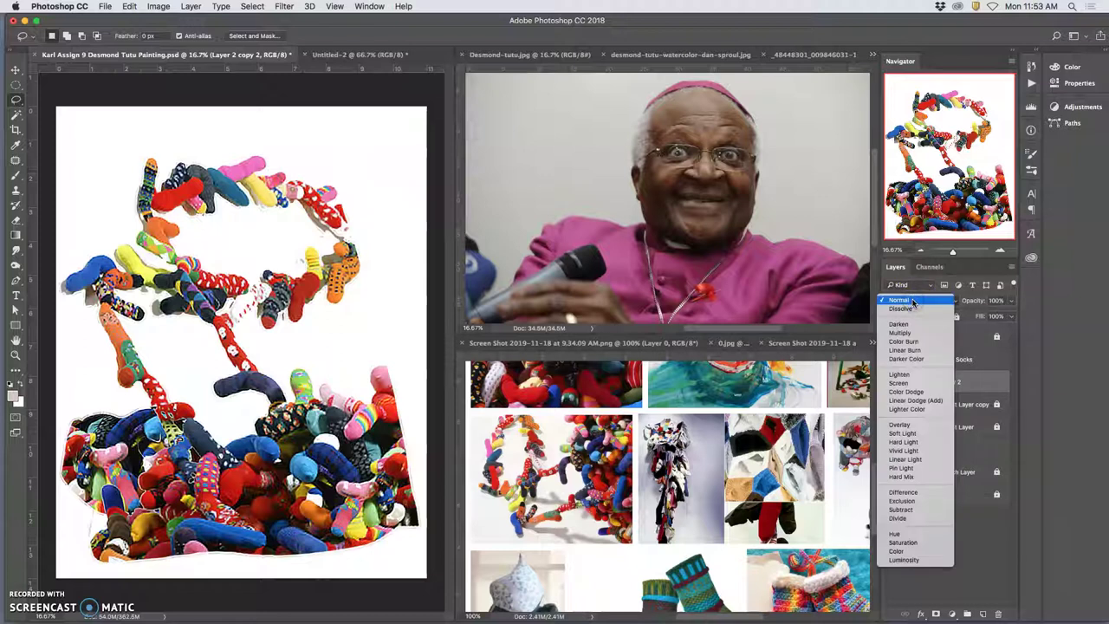
pyautogui.click(992, 387)
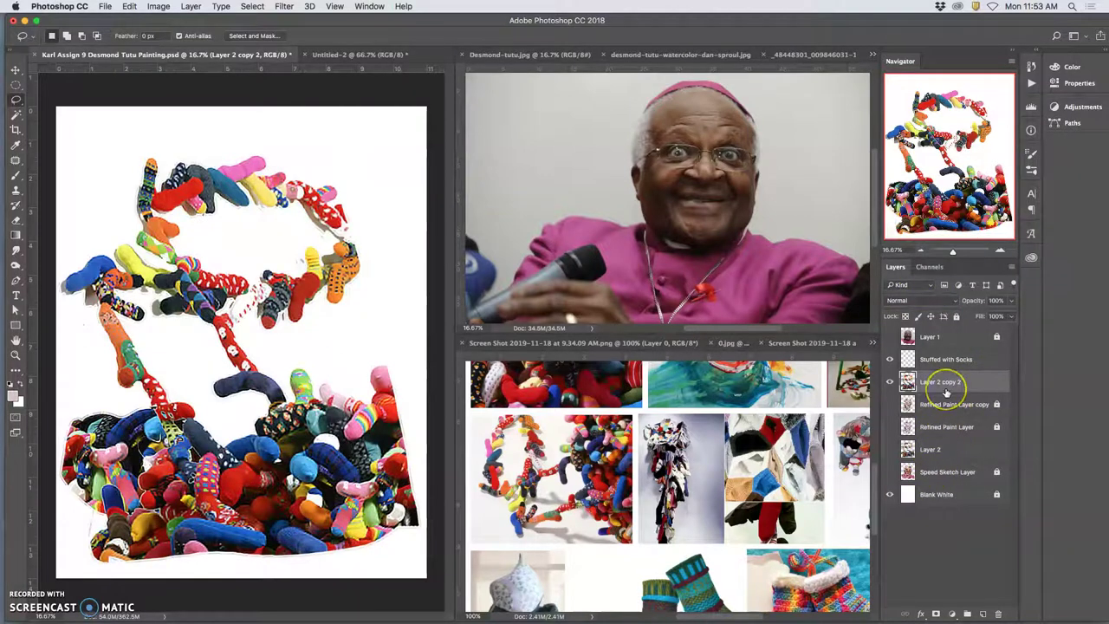
pyautogui.click(909, 301)
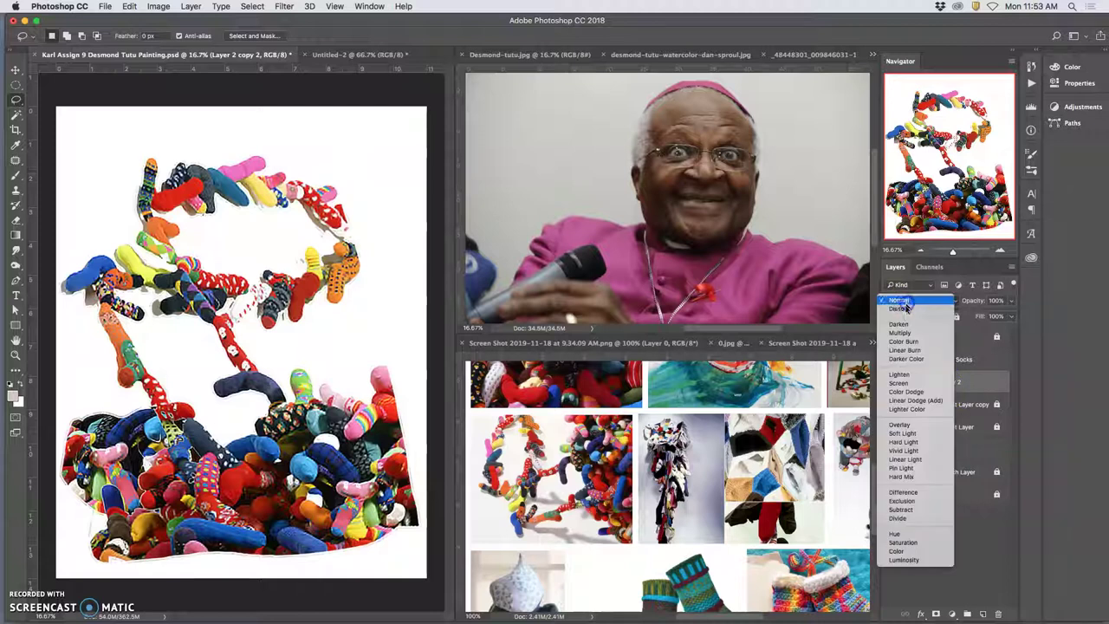
pyautogui.click(900, 467)
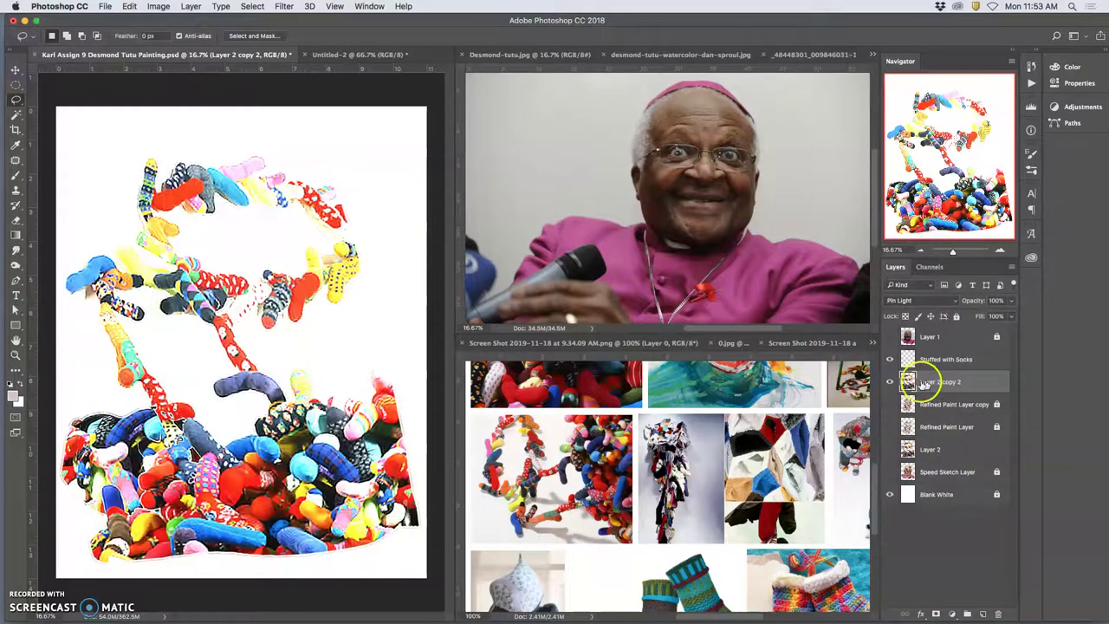
# Add a new layer directly beneath Layer 2 copy 2 and fill it with white.
pyautogui.click(982, 615)
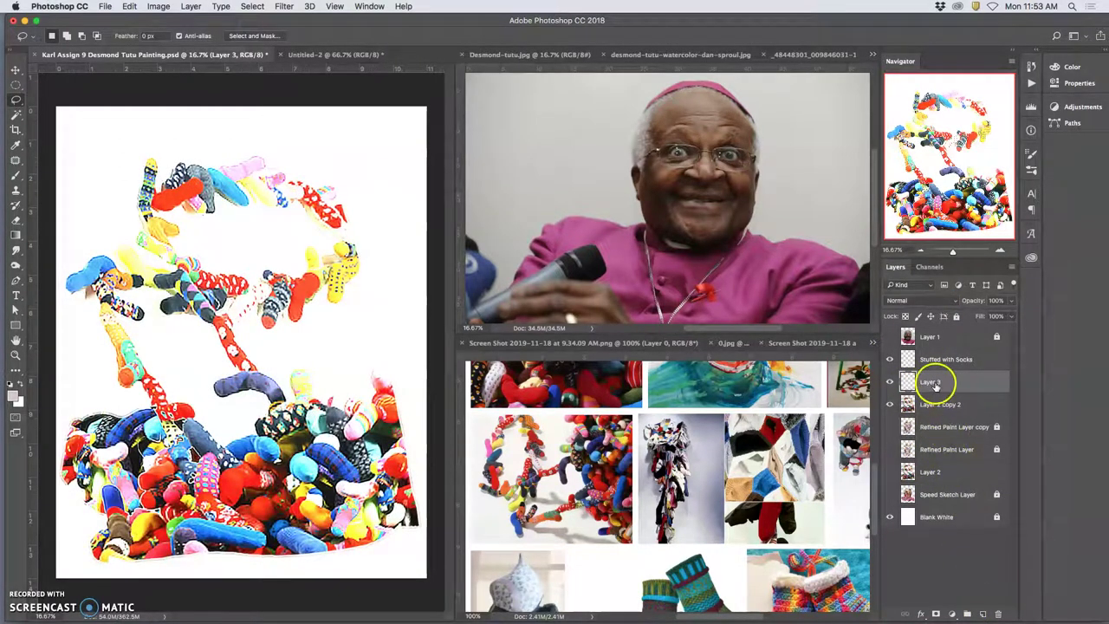
pyautogui.moveTo(931, 379); pyautogui.dragTo(928, 409)
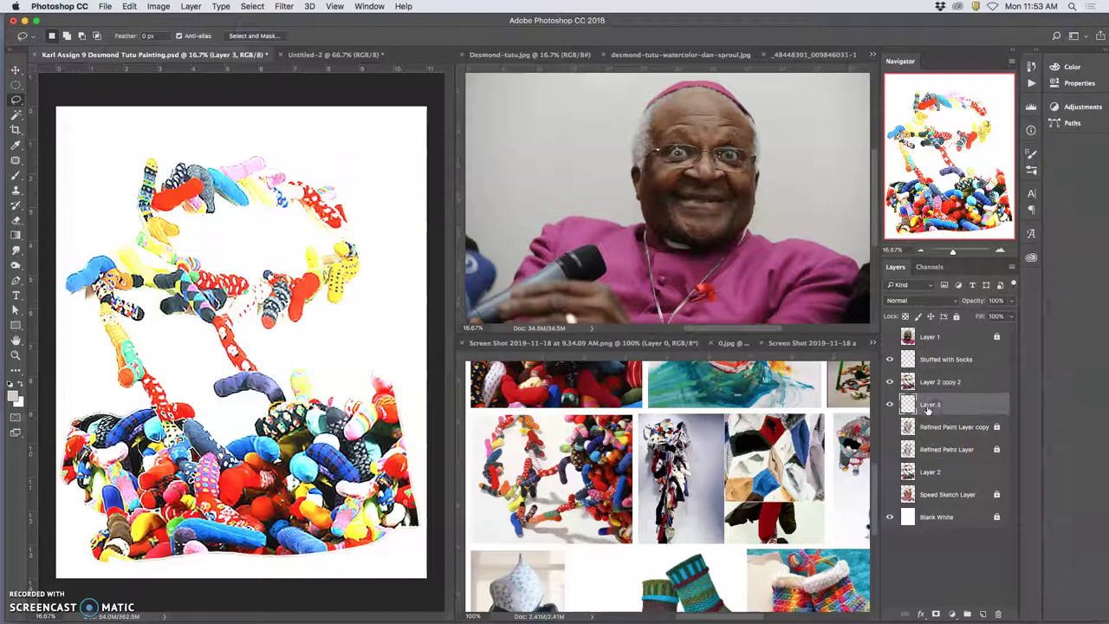
pyautogui.click(129, 6)
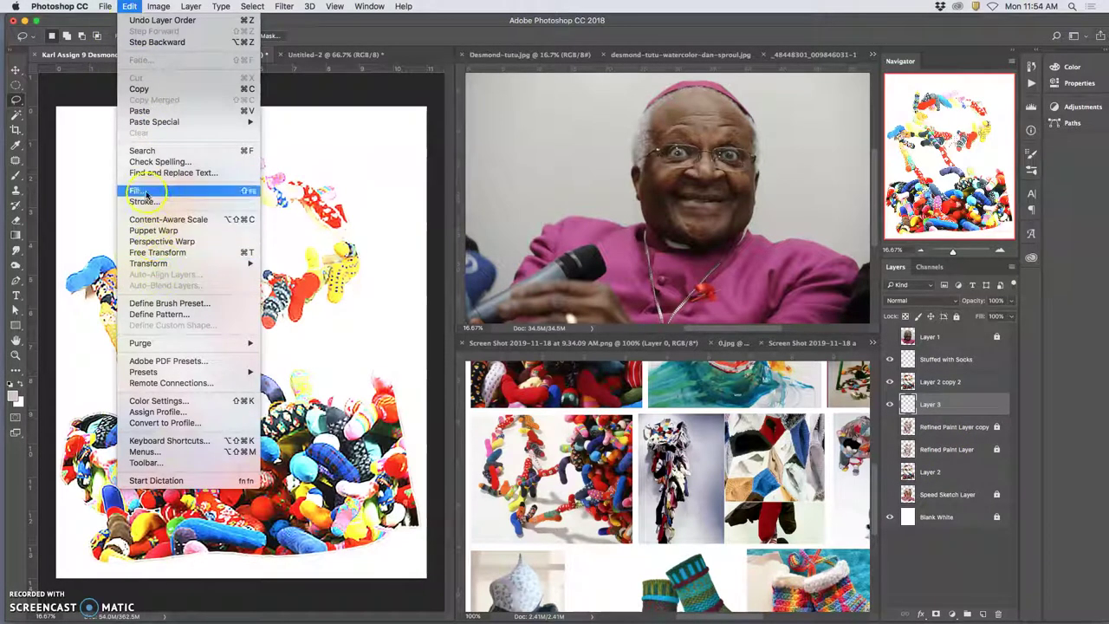
pyautogui.click(138, 190)
pyautogui.click(590, 250)
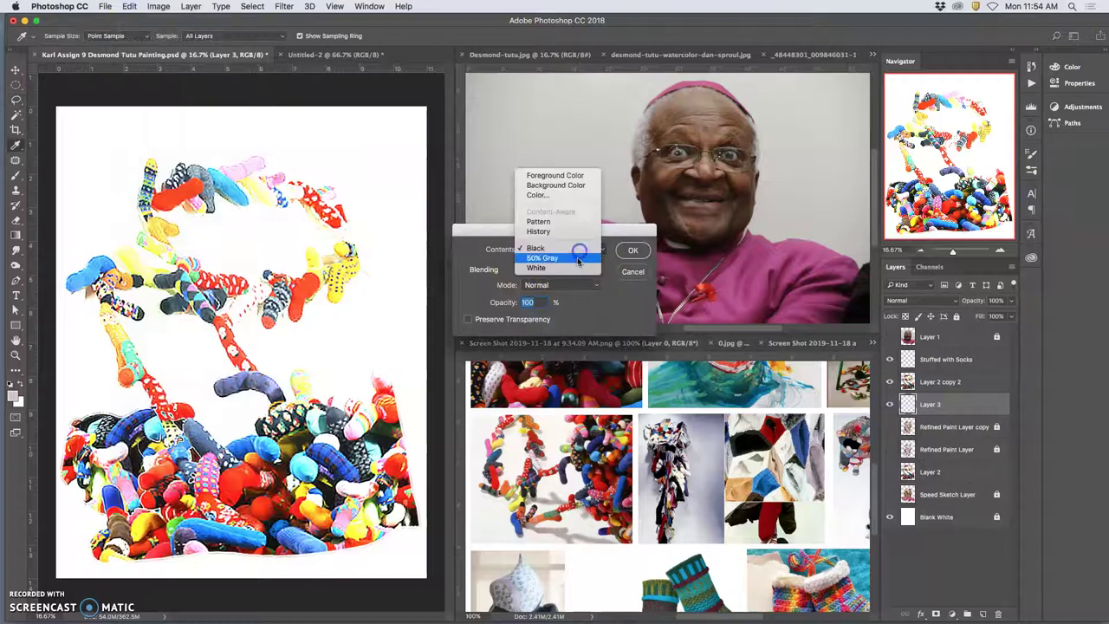
pyautogui.click(576, 264)
pyautogui.click(632, 250)
pyautogui.press('l')
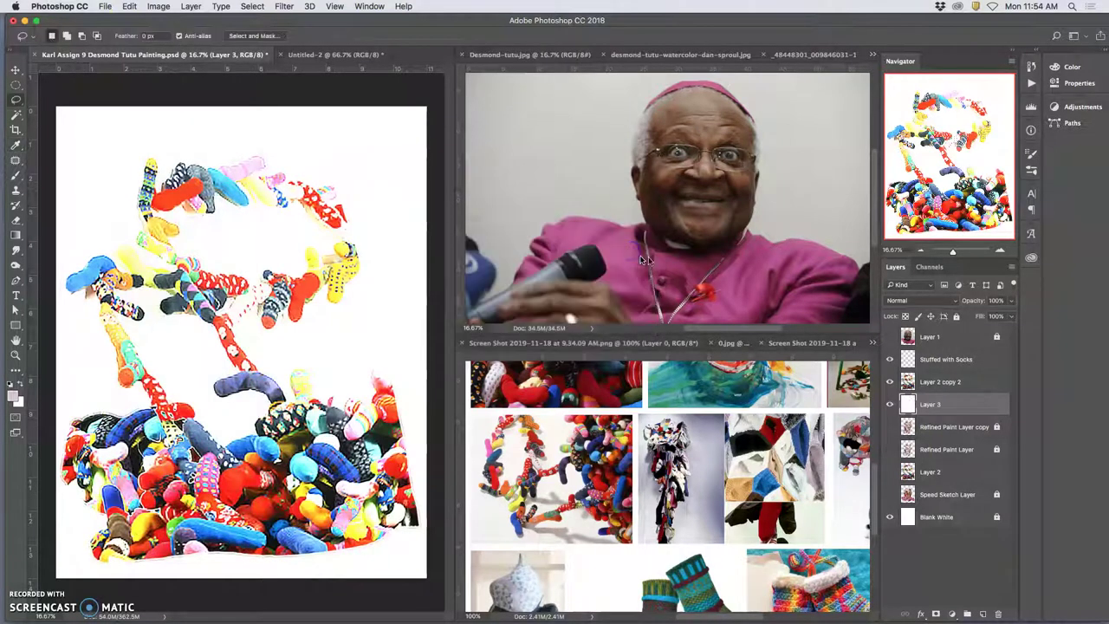
# Merge the white-filled layer with Layer 2 copy 2 and check the merged layer by toggling its visibility.
pyautogui.keyDown('shift'); pyautogui.click(927, 385); pyautogui.keyUp('shift')
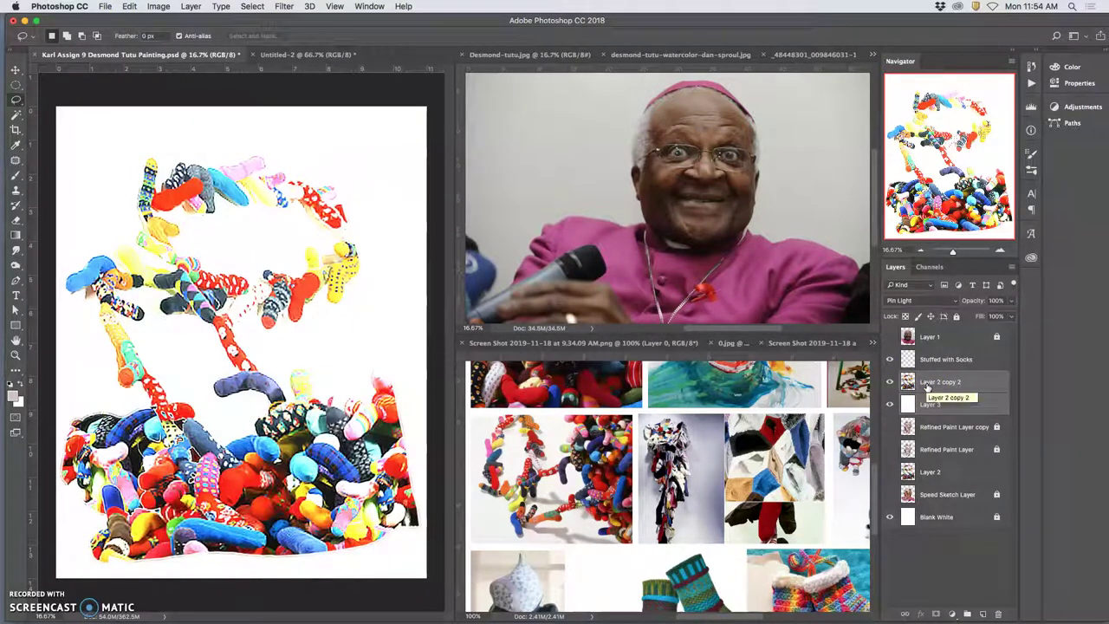
pyautogui.press('super+e')
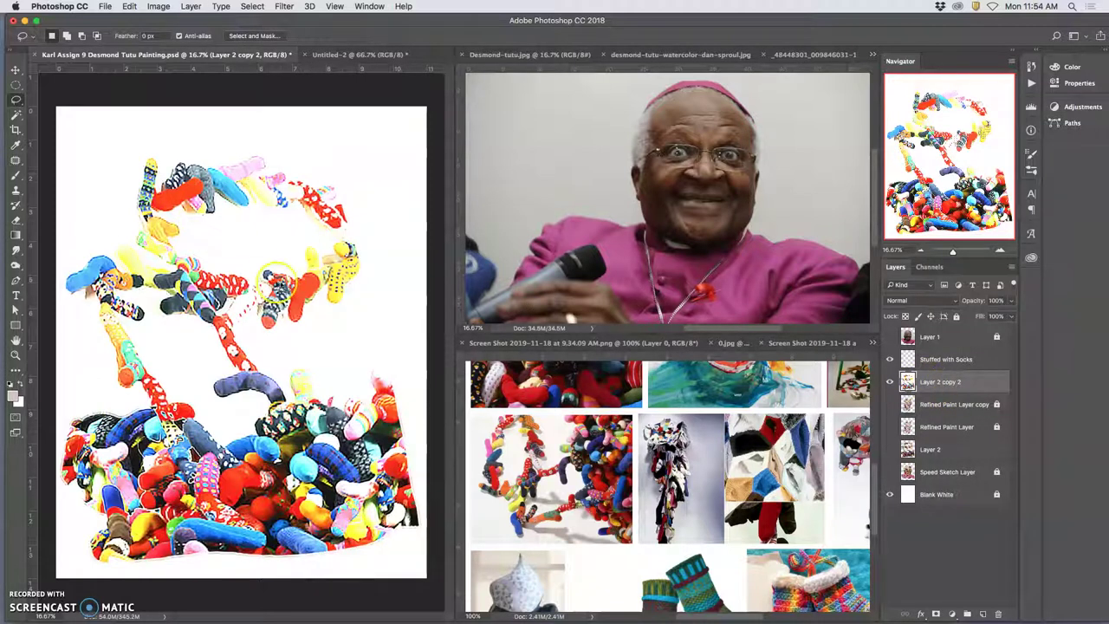
pyautogui.moveTo(299, 290); pyautogui.dragTo(886, 381)
pyautogui.click(890, 382)
pyautogui.click(890, 382)
# Show Refined Paint Layer copy, Refined Paint Layer and Layer 2, and set Layer 2 copy 2 to Pin Light.
pyautogui.click(944, 390)
pyautogui.click(889, 403)
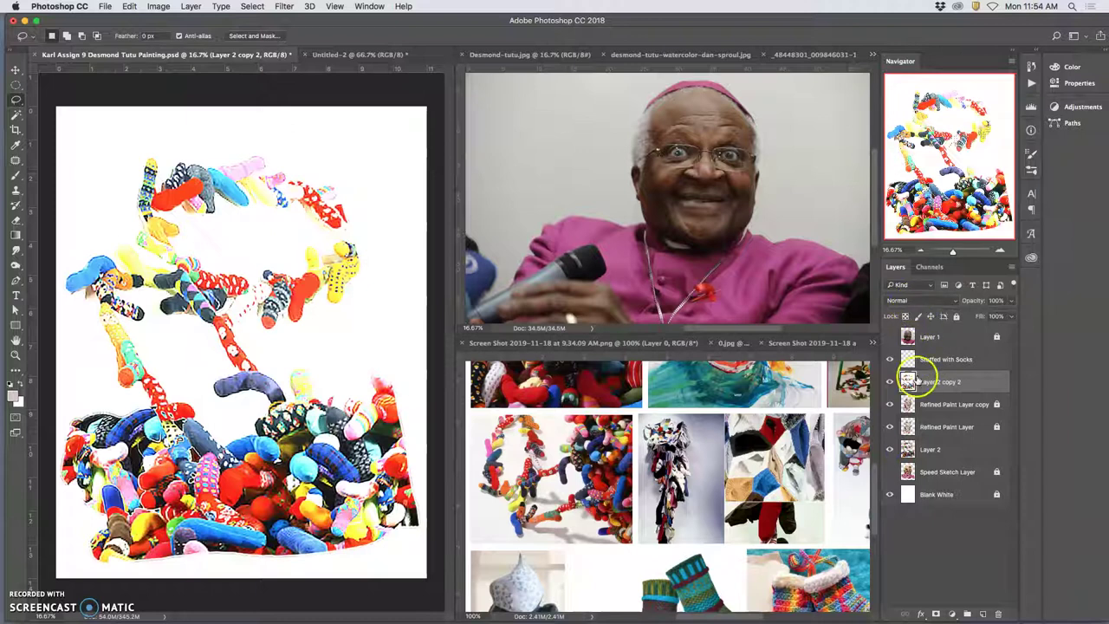
pyautogui.click(919, 301)
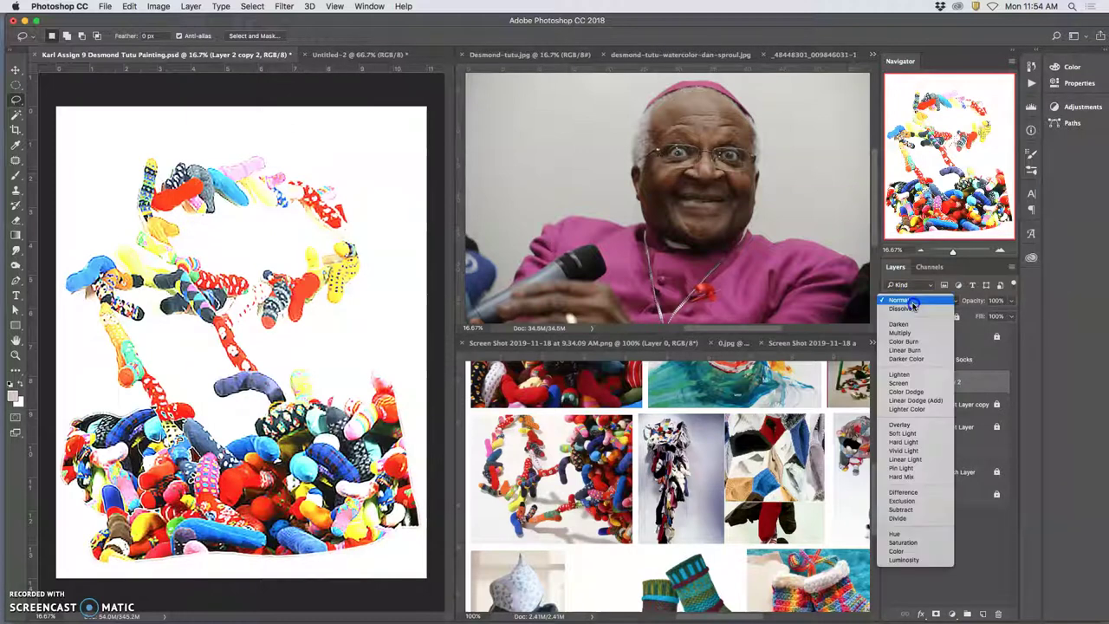
pyautogui.click(901, 468)
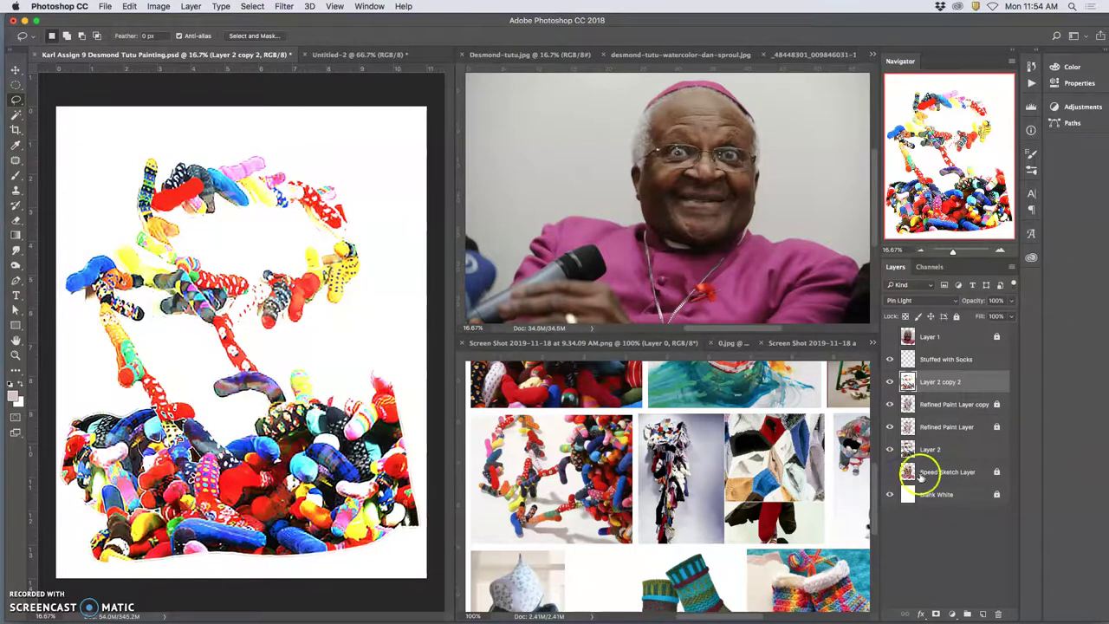
# Select the white background of Layer 2 copy 2 with the Magic Wand, delete it and deselect.
pyautogui.click(11, 114)
pyautogui.click(100, 143)
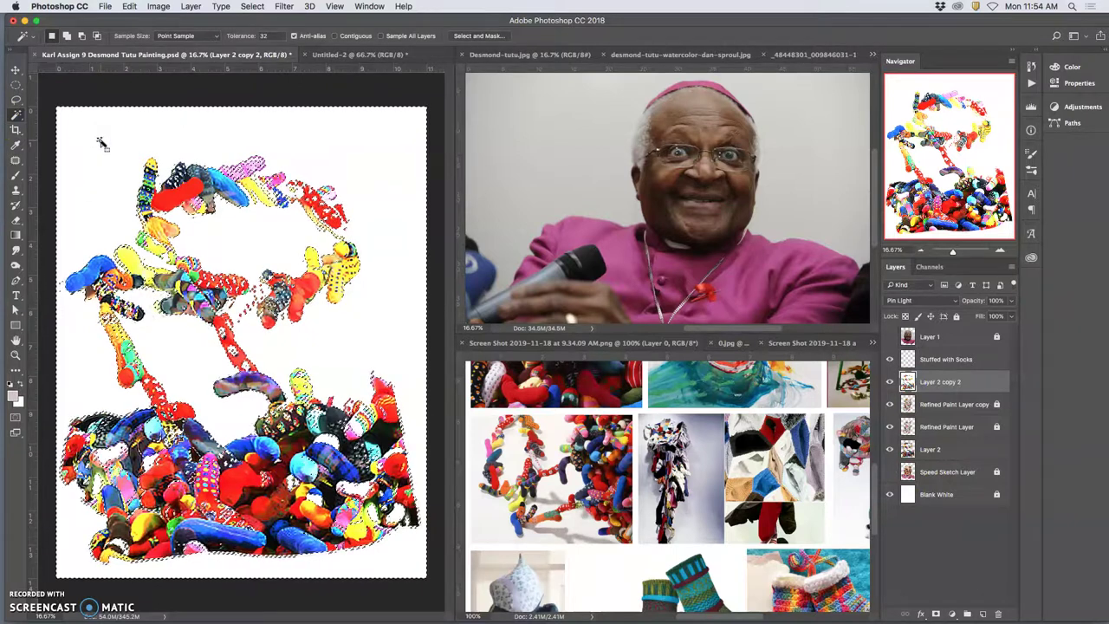
pyautogui.press('Delete')
pyautogui.hotkey('ctrl', 'd')
pyautogui.click(547, 294)
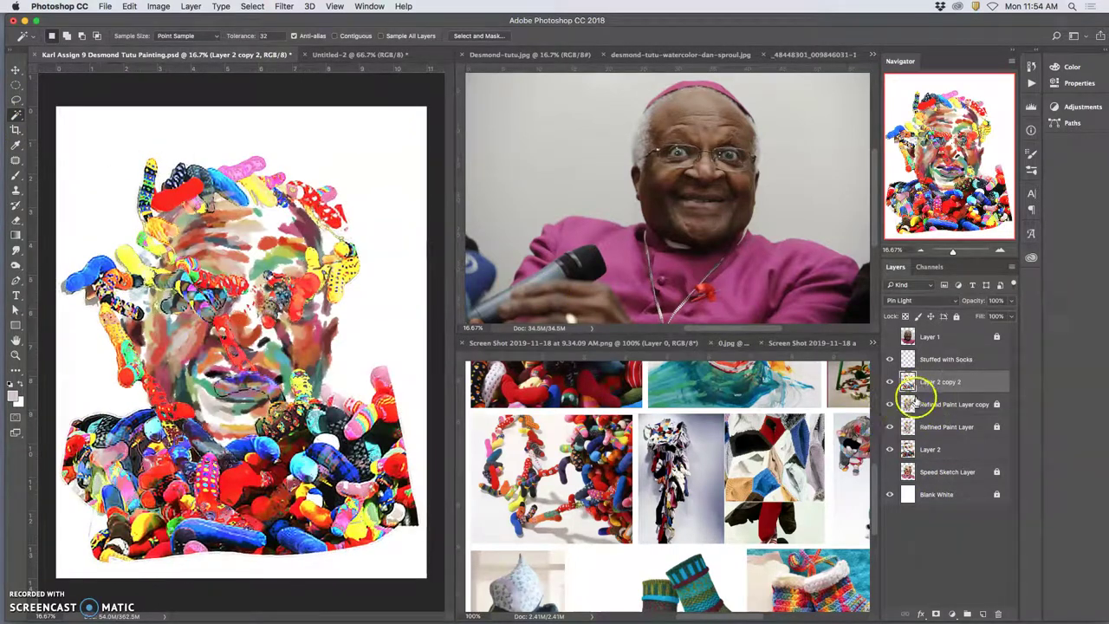
# Lower Layer 2 copy 2's opacity to about 39% and set its blend mode to Normal.
pyautogui.click(1012, 301)
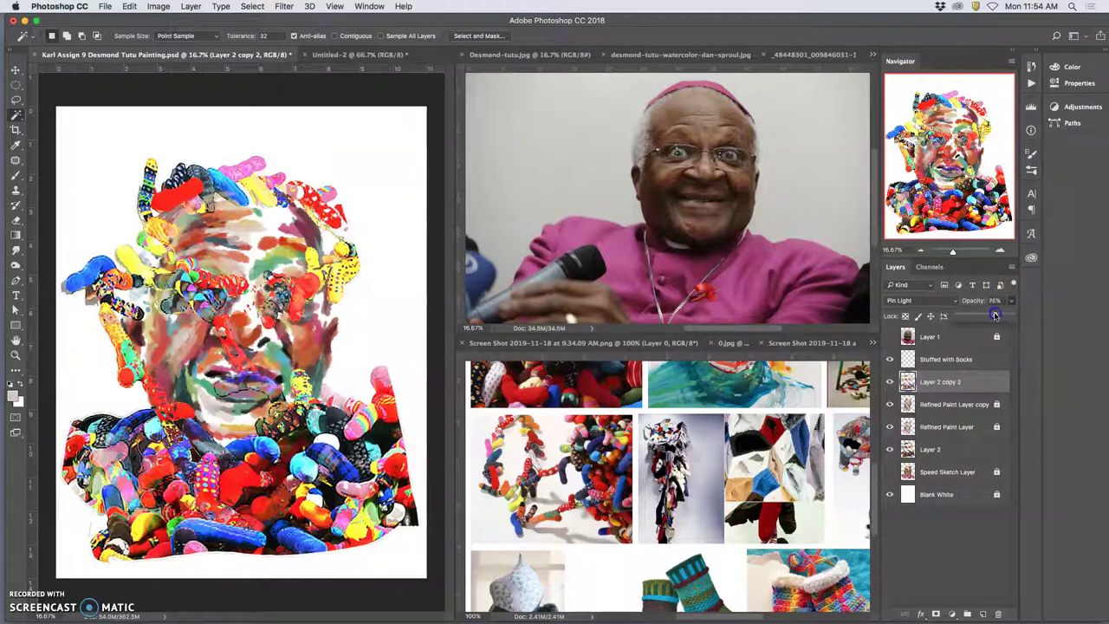
pyautogui.moveTo(994, 315); pyautogui.dragTo(978, 315)
pyautogui.click(921, 301)
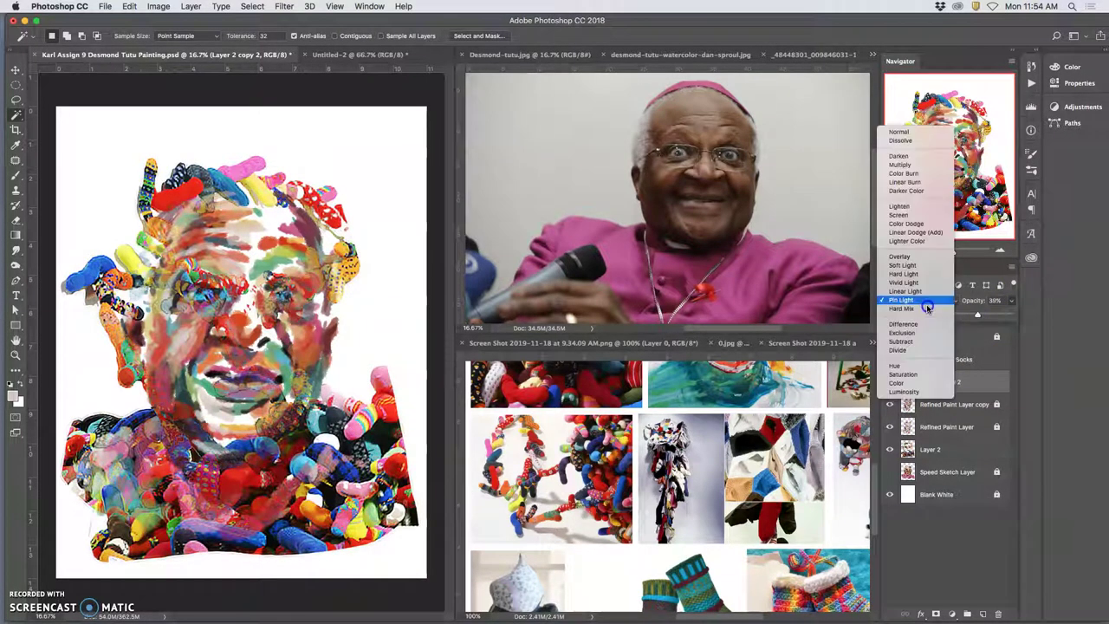
pyautogui.click(918, 154)
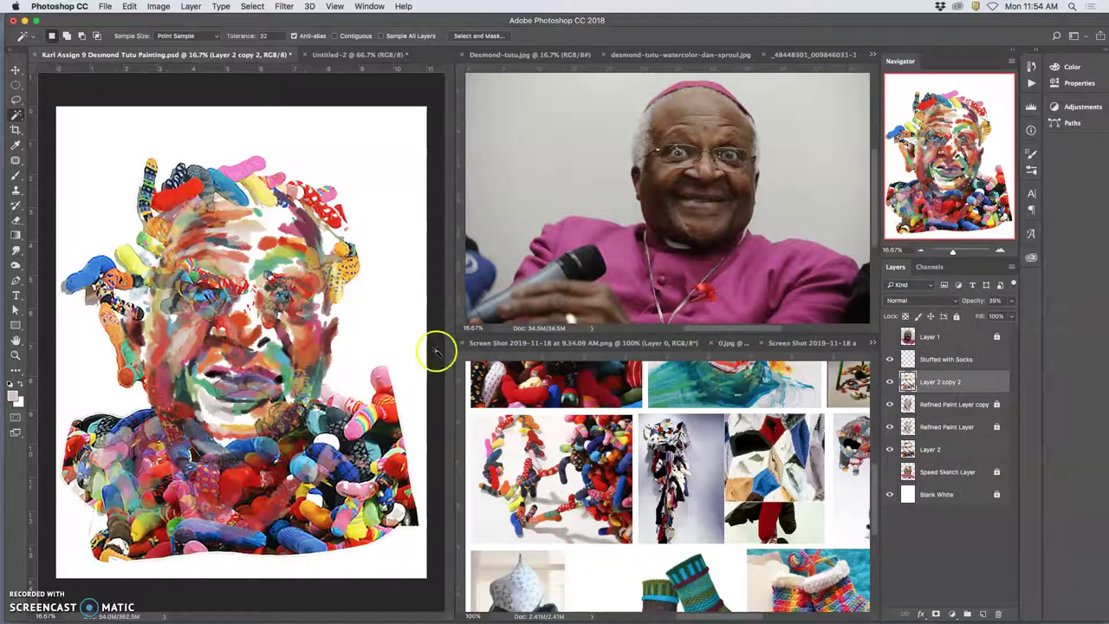
# Move Layer 2 copy 2 down the stack so it sits beneath Refined Paint Layer and directly above Layer 2.
pyautogui.click(937, 385)
pyautogui.hotkey('ctrl', '[')
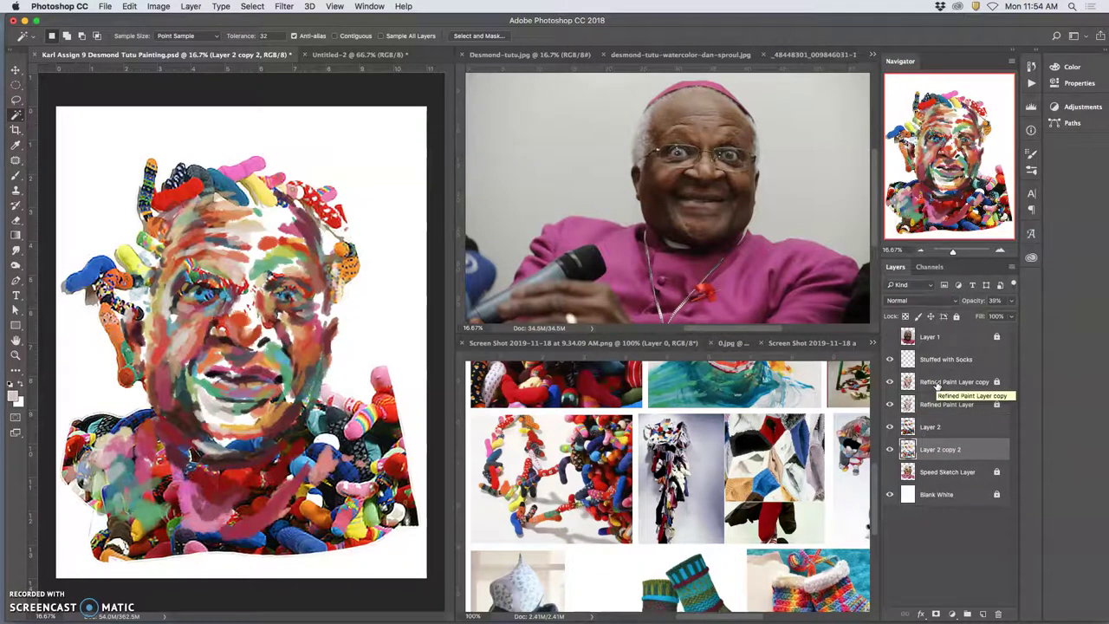
pyautogui.hotkey('ctrl', '[')
# Show the Speed Sketch Layer and toggle Layer 2's visibility to compare, leaving Layer 2 visible.
pyautogui.click(889, 449)
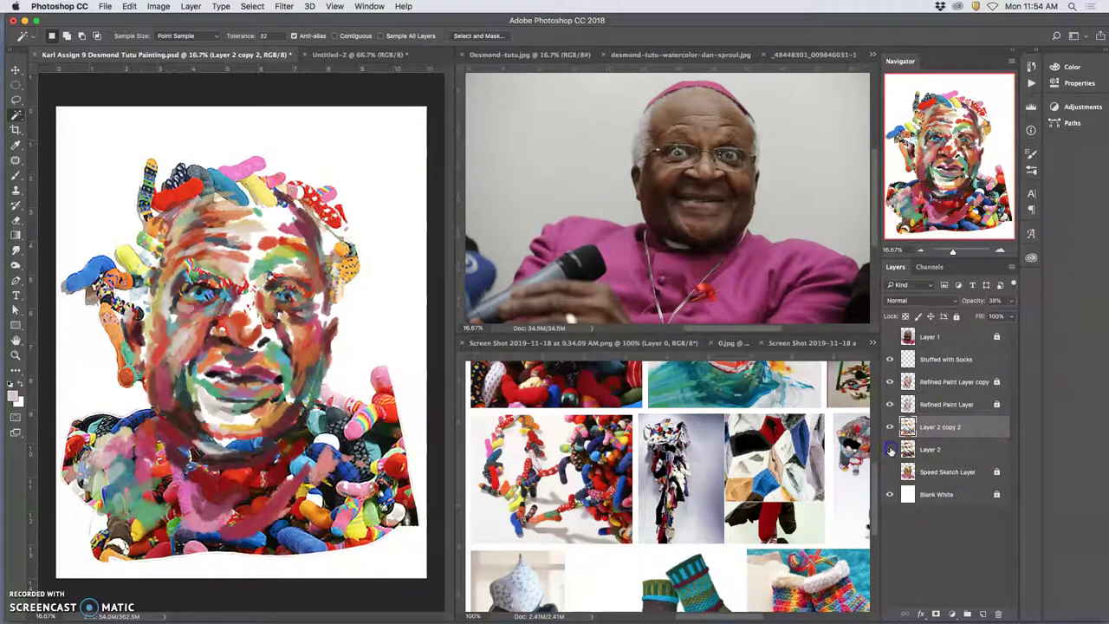
pyautogui.click(905, 446)
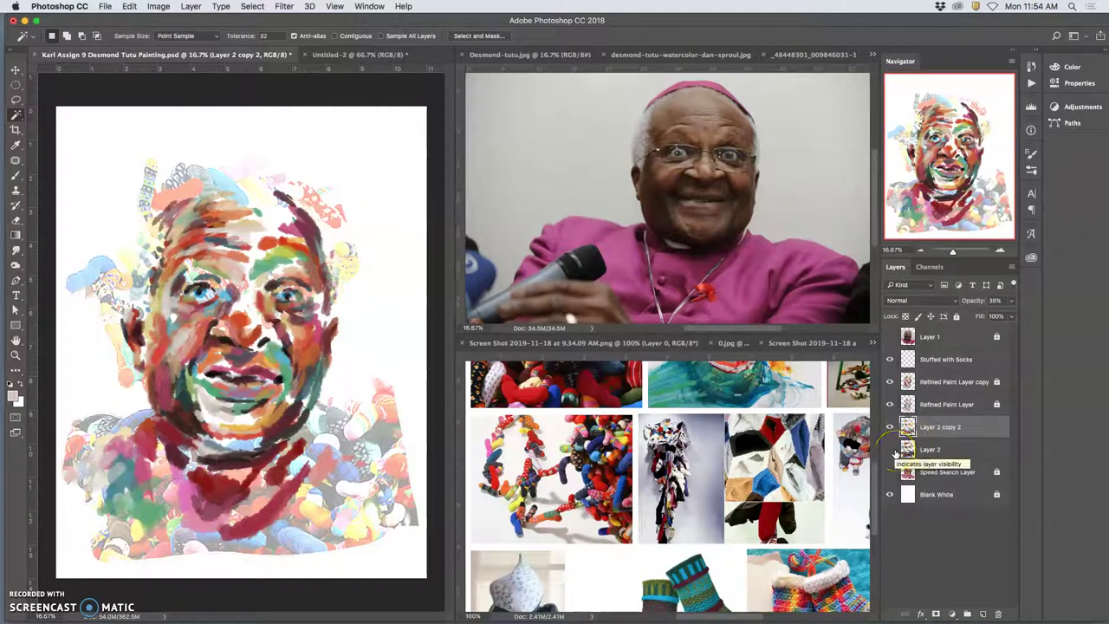
pyautogui.click(890, 472)
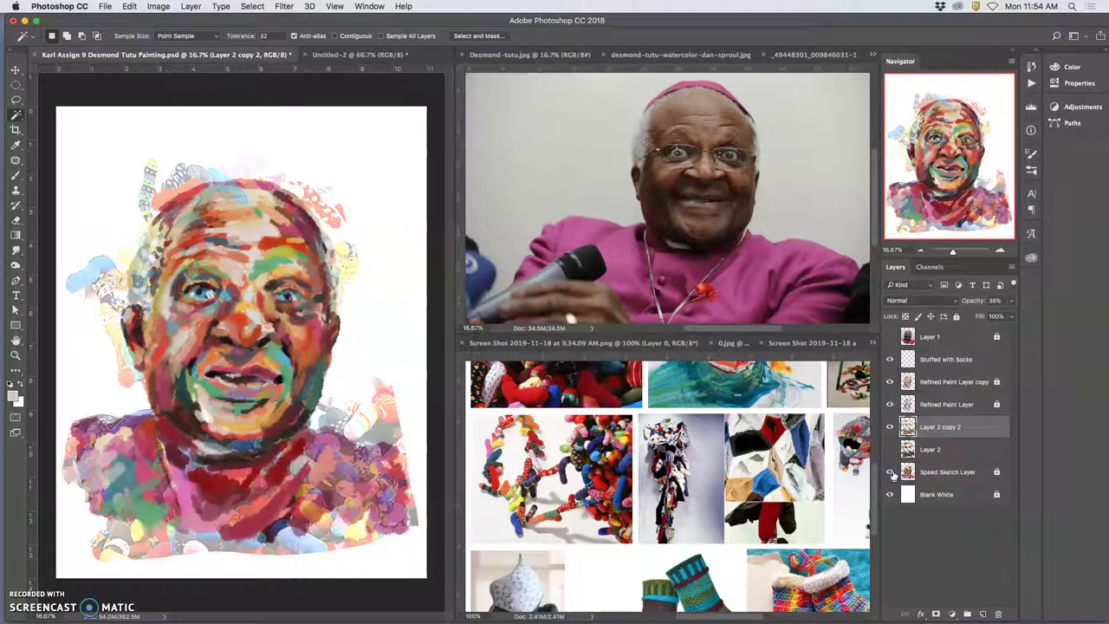
pyautogui.click(889, 450)
pyautogui.click(890, 450)
pyautogui.click(890, 450)
# Reduce Layer 2's opacity to about 36%.
pyautogui.click(931, 450)
pyautogui.click(1013, 301)
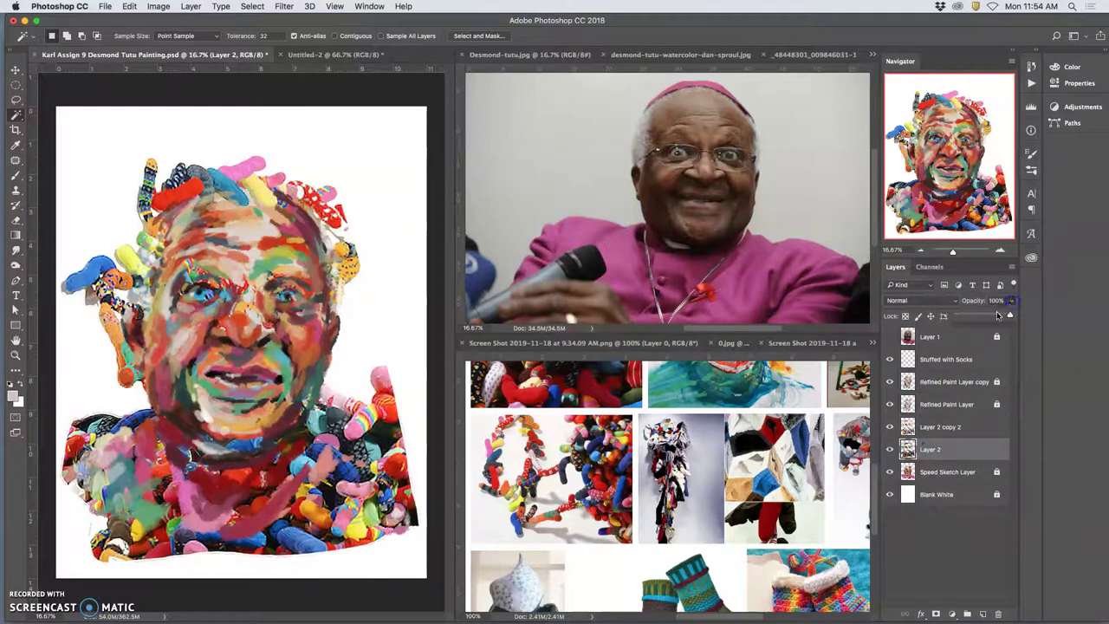
pyautogui.moveTo(985, 317); pyautogui.dragTo(981, 317)
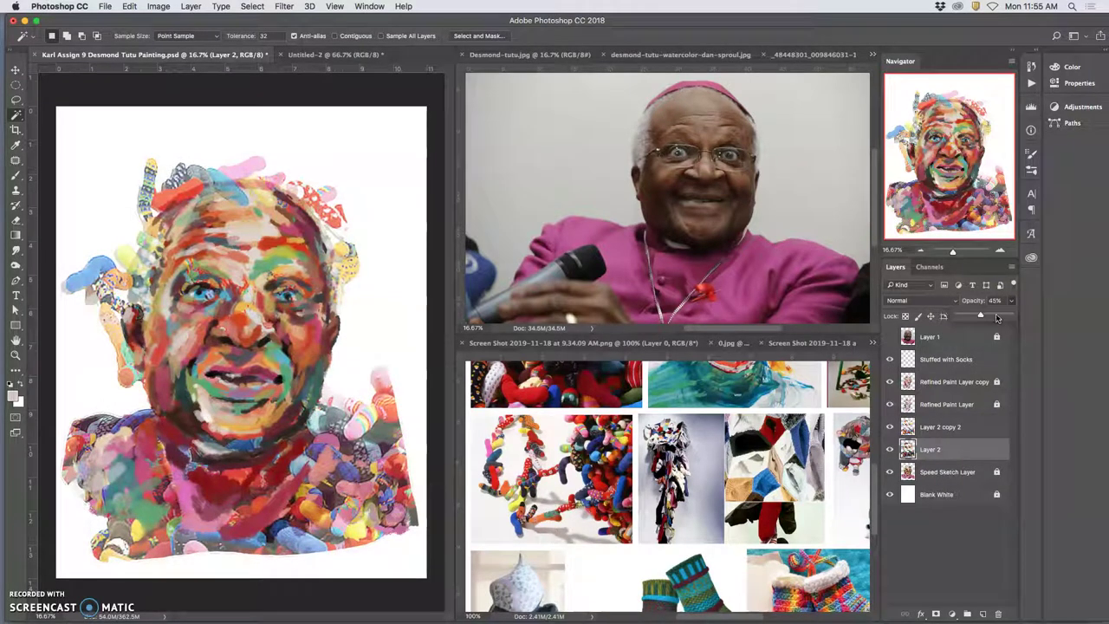
pyautogui.moveTo(977, 316); pyautogui.dragTo(976, 316)
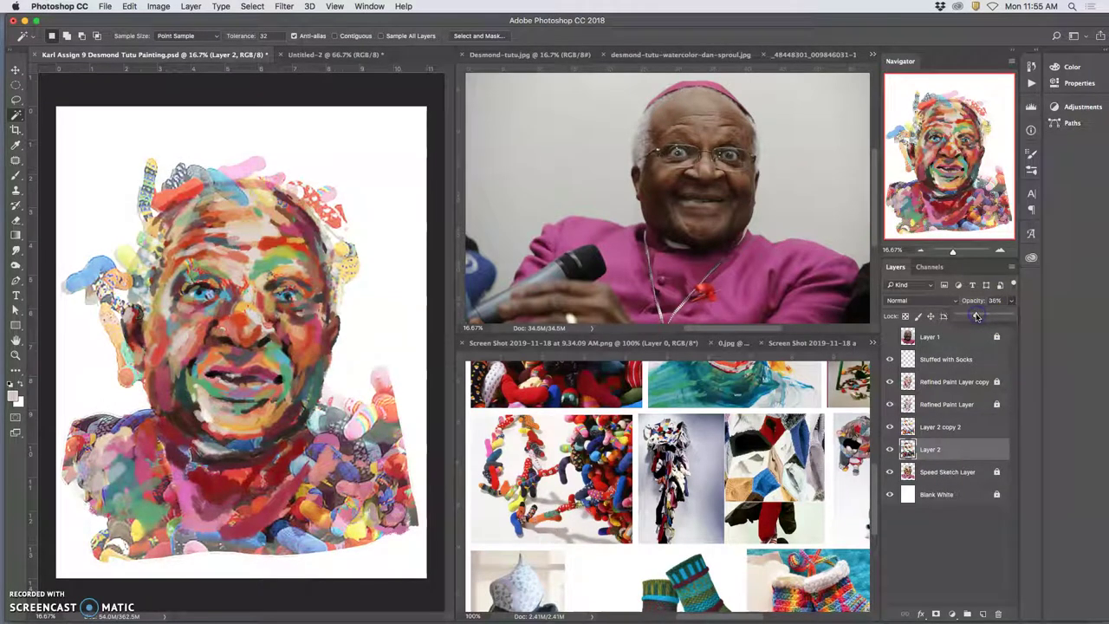
# Fully lock Layer 2 copy 2 and Layer 2.
pyautogui.click(941, 382)
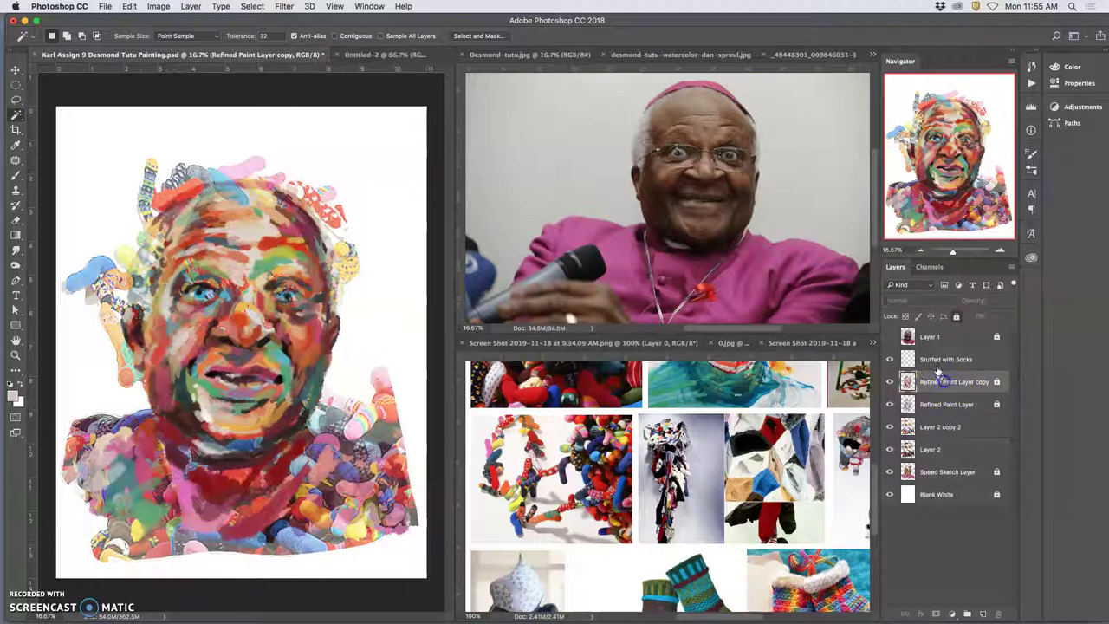
pyautogui.click(934, 360)
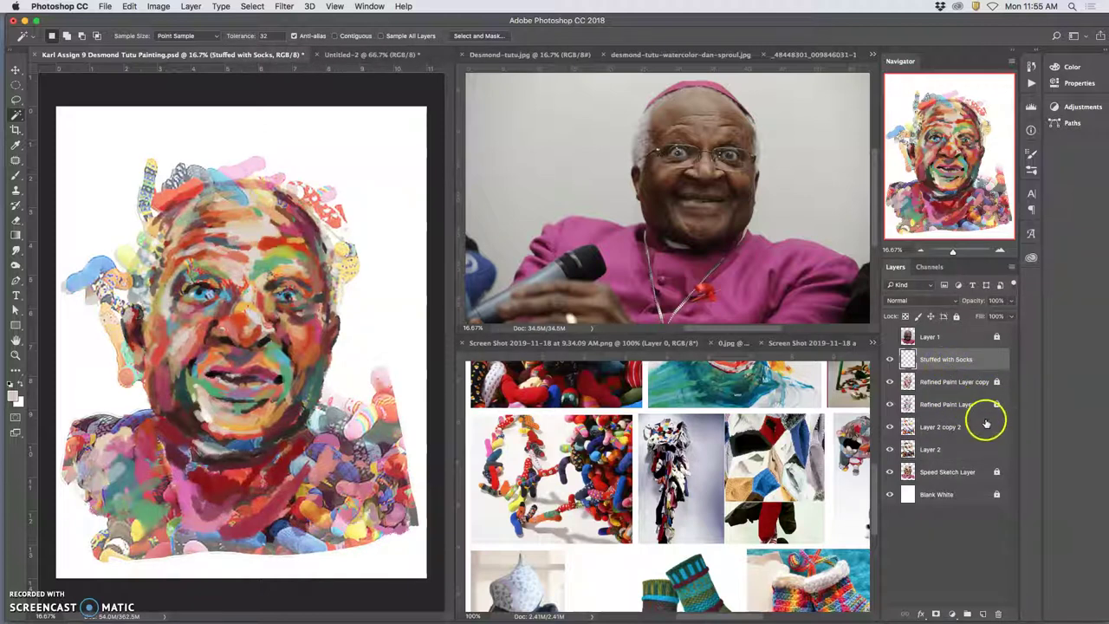
pyautogui.click(990, 427)
pyautogui.click(956, 317)
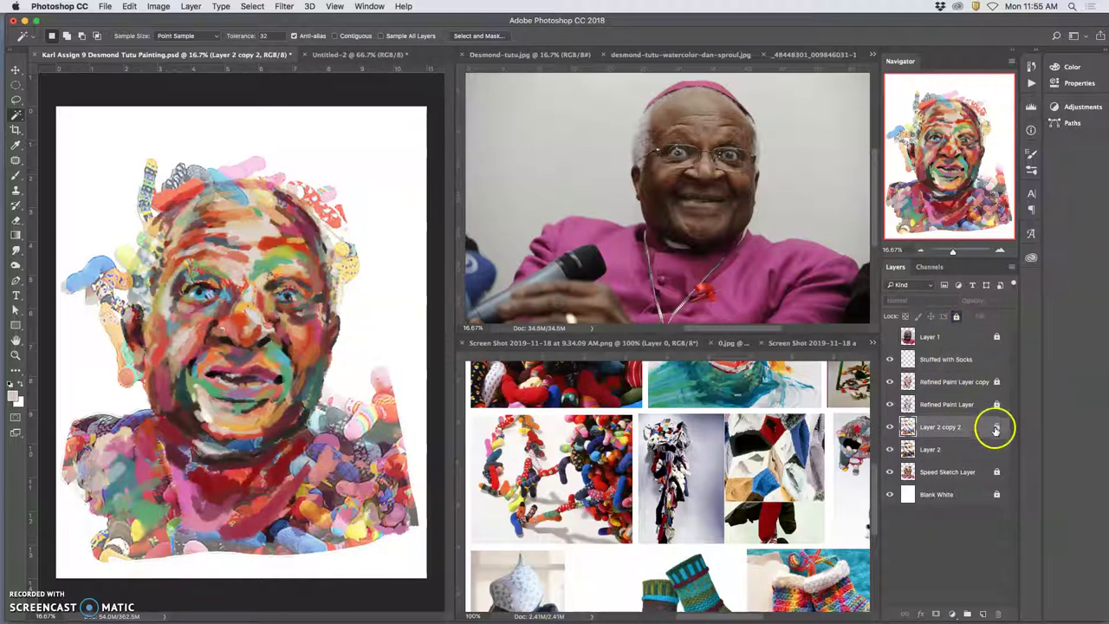
pyautogui.click(998, 450)
pyautogui.click(956, 315)
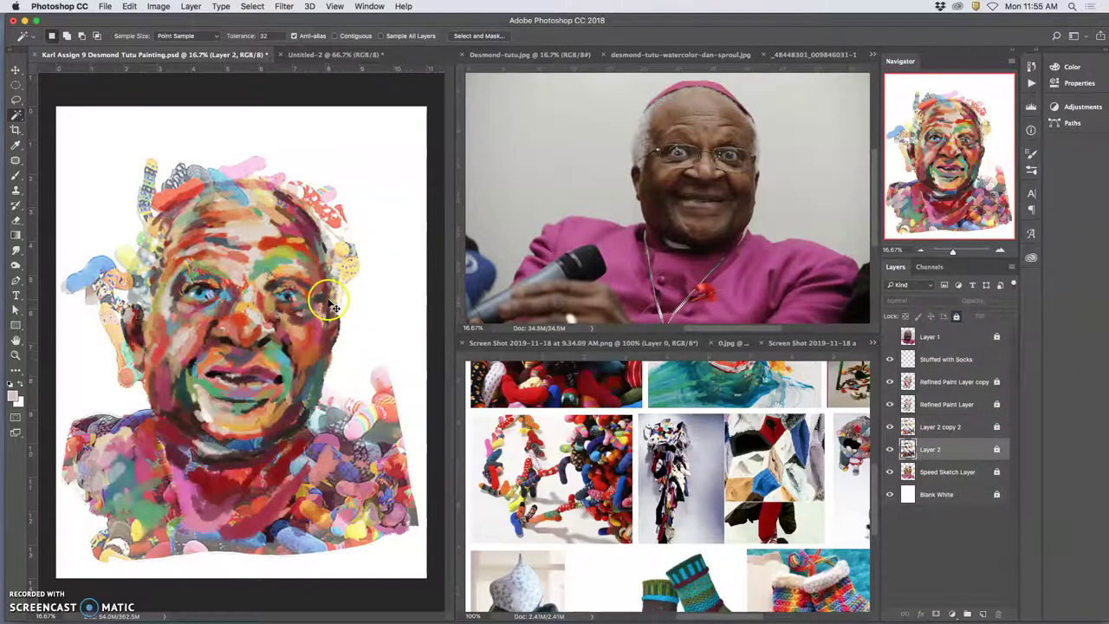
# Make Stuffed with Socks the active layer and save the document.
pyautogui.scroll(2, 327, 303)
pyautogui.scroll(-5, 303, 295)
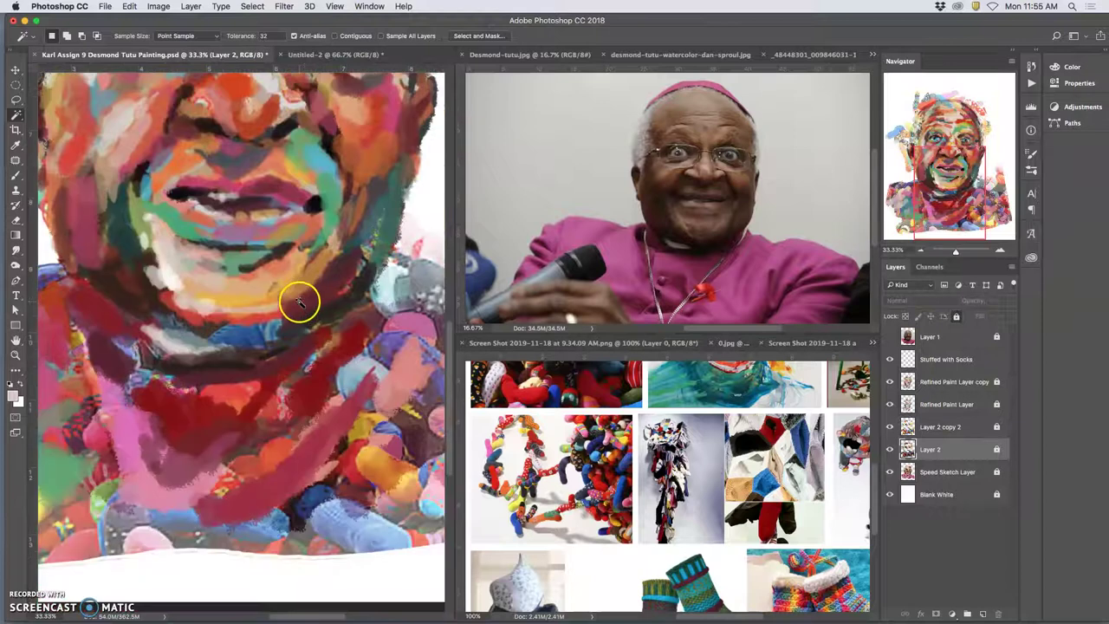
pyautogui.scroll(8, 297, 302)
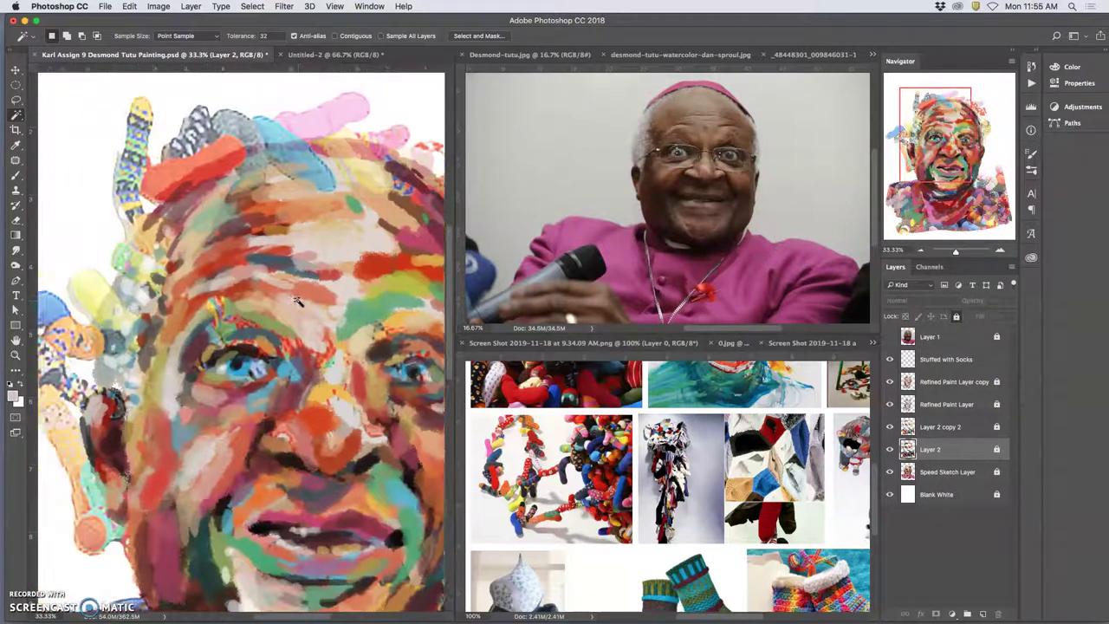
pyautogui.hscroll(-2, 297, 301)
pyautogui.scroll(-2, 297, 301)
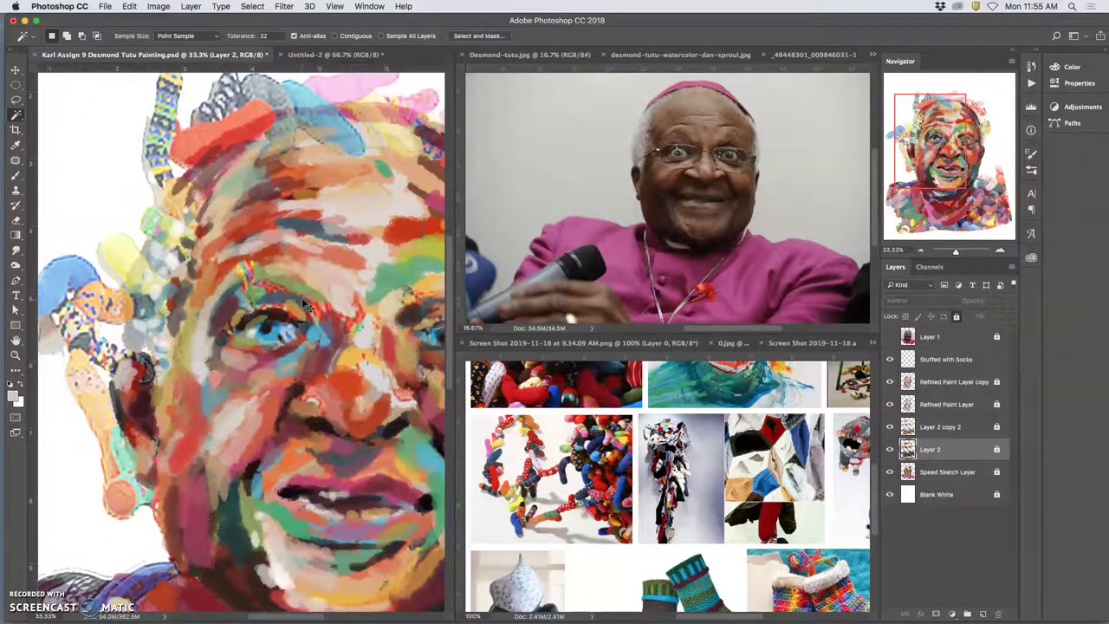
pyautogui.scroll(-3, 305, 305)
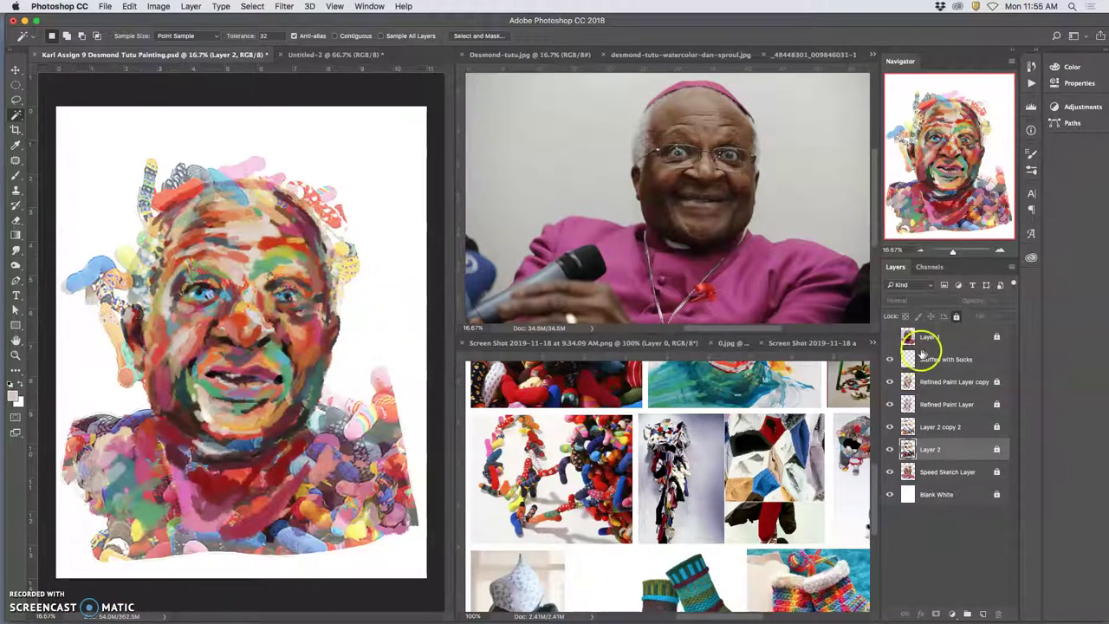
pyautogui.click(935, 359)
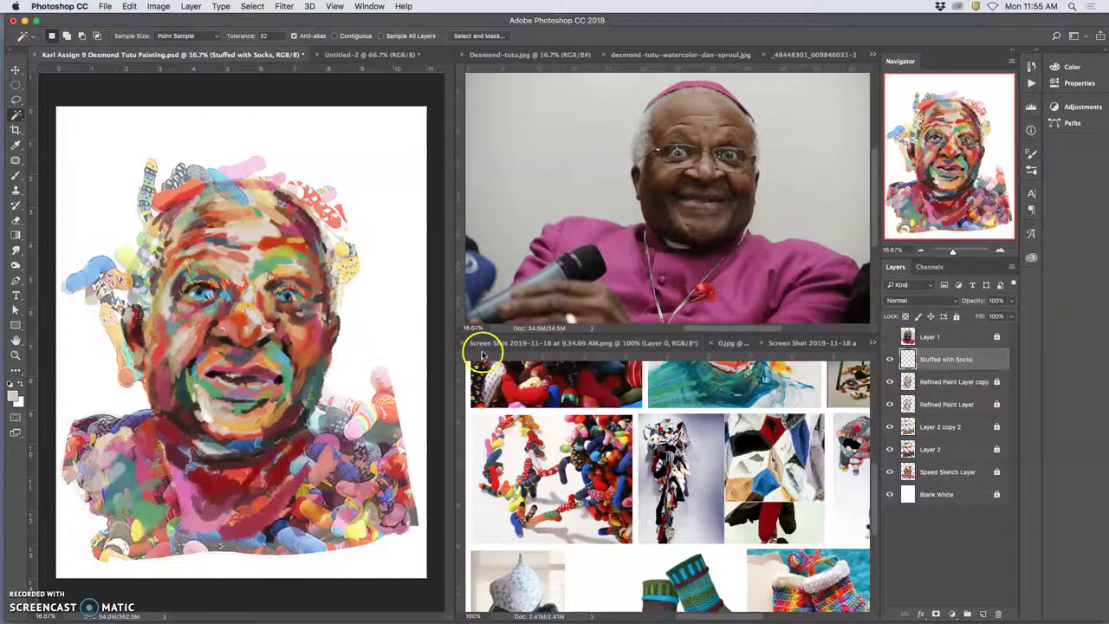
pyautogui.press('super+s')
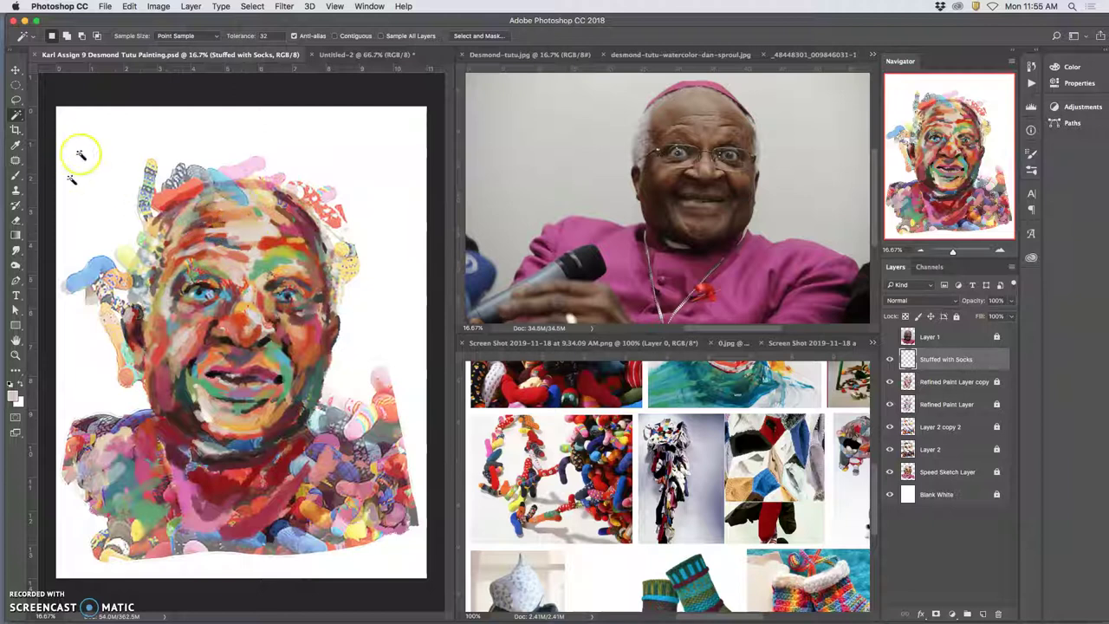
# Set up the Brush tool with a size of 118 px and 100% opacity.
pyautogui.click(17, 175)
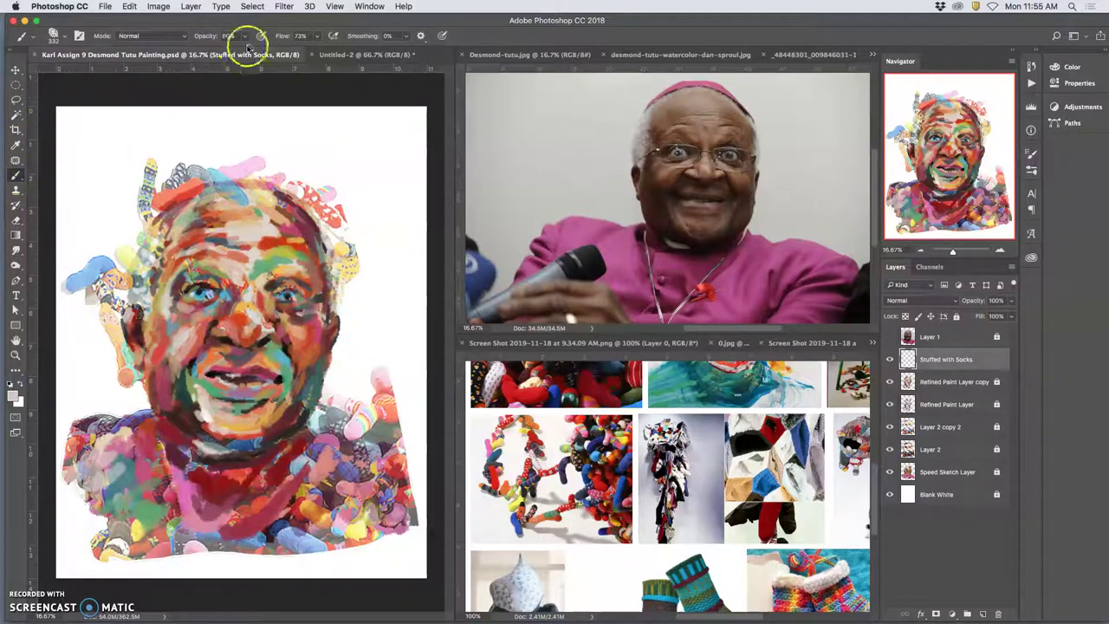
pyautogui.click(68, 39)
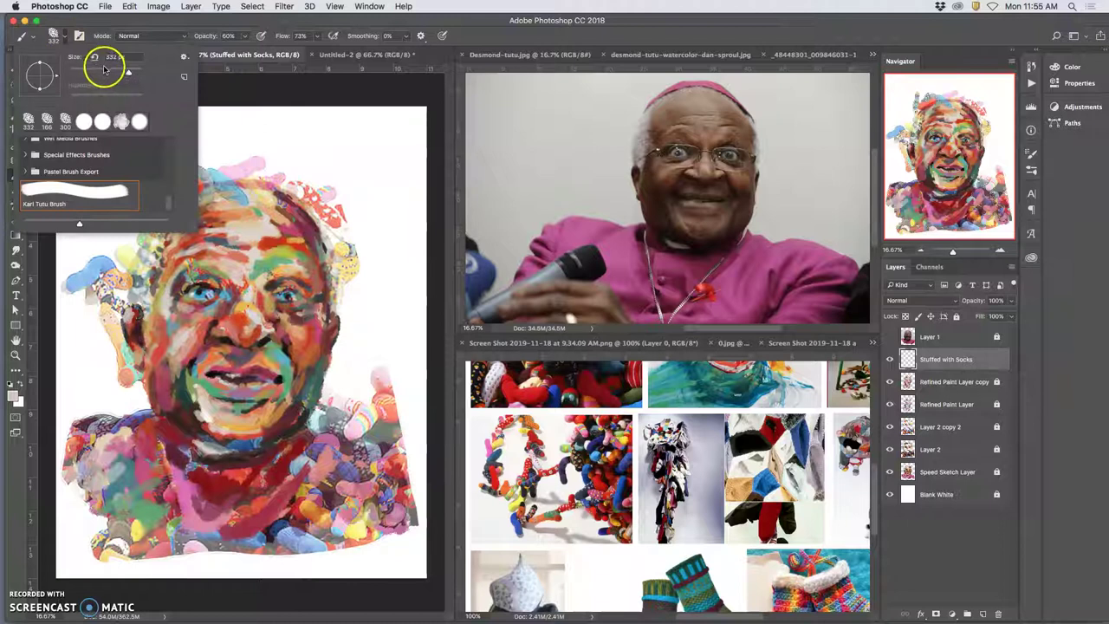
pyautogui.click(245, 37)
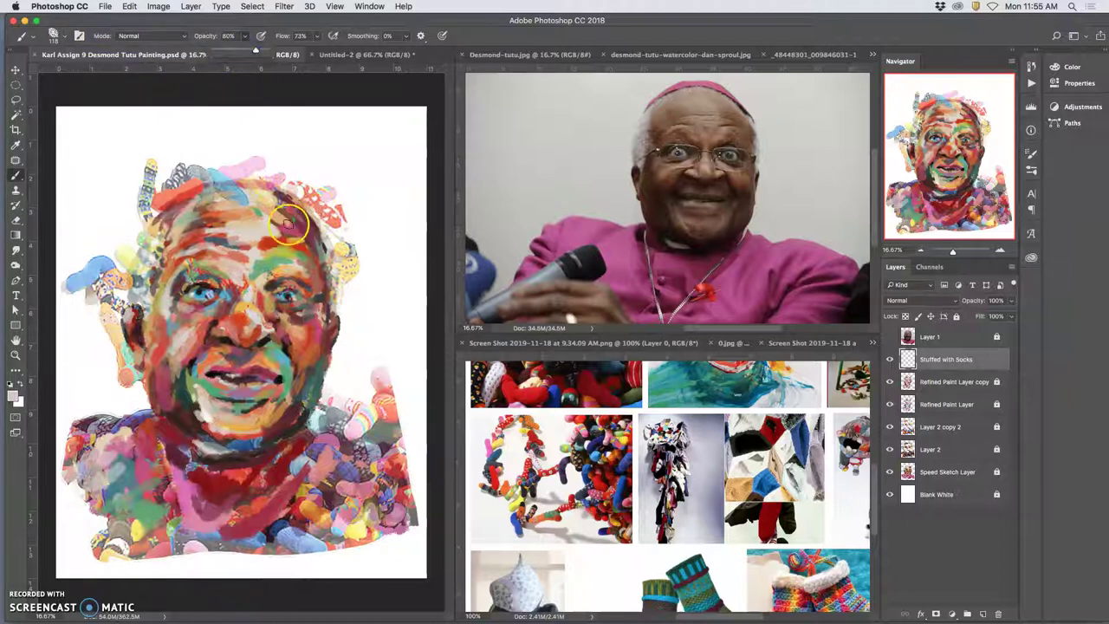
pyautogui.moveTo(302, 433)
pyautogui.mouseDown()
pyautogui.moveTo(339, 446)
pyautogui.moveTo(347, 431)
pyautogui.moveTo(342, 440)
pyautogui.moveTo(307, 397)
pyautogui.mouseUp()
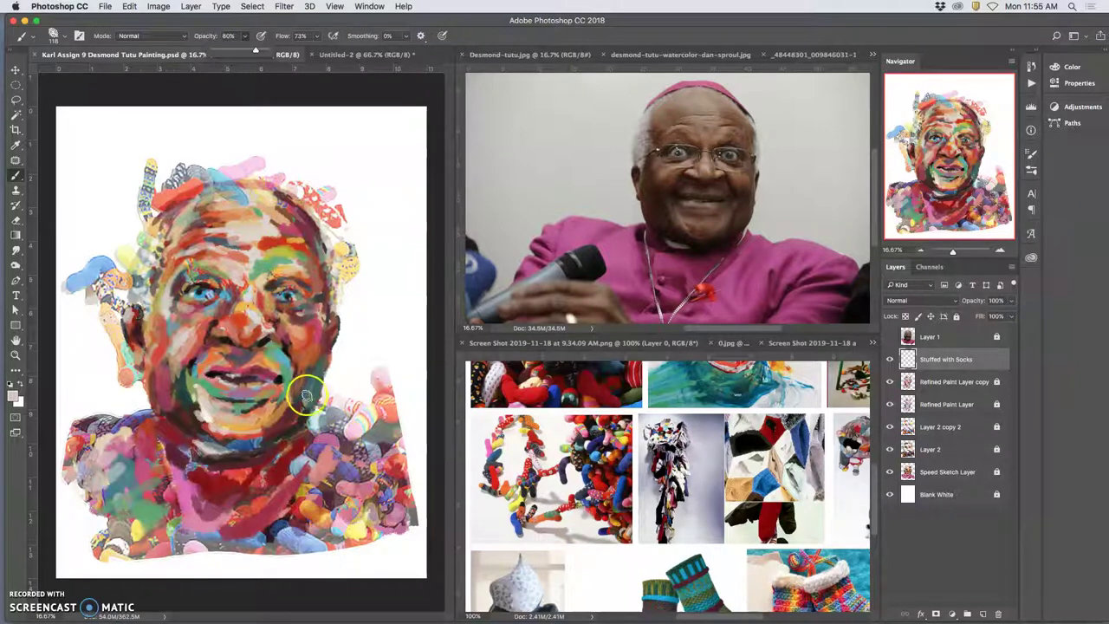
pyautogui.click(245, 38)
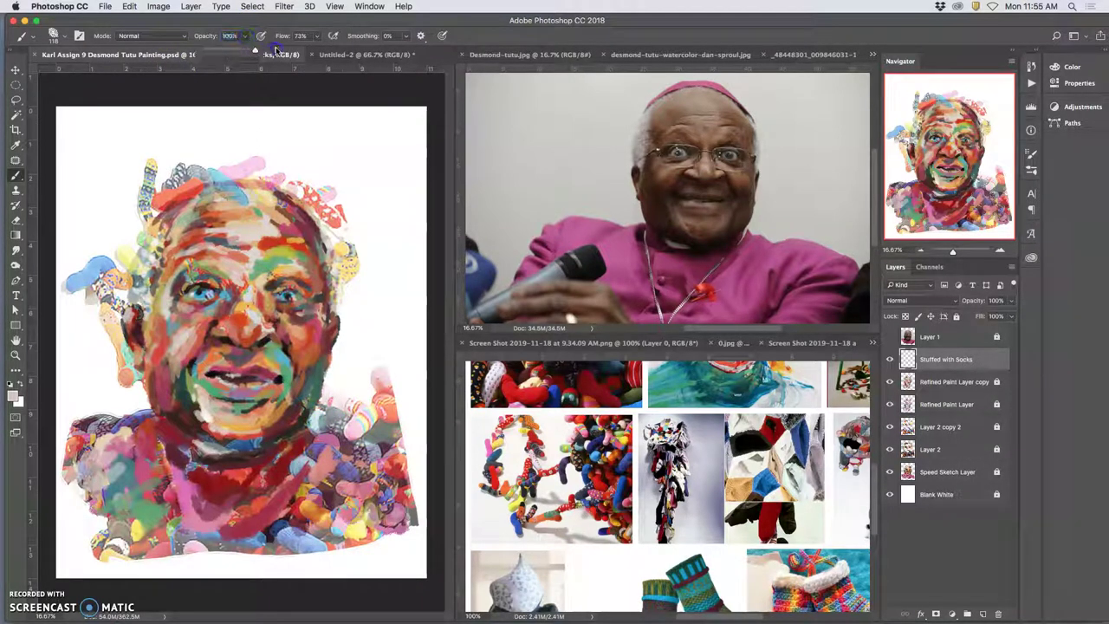
# Sample white from the background and paint over the straight cut edge of the socks along the portrait's right shoulder.
pyautogui.keyDown('alt'); pyautogui.click(386, 326); pyautogui.keyUp('alt')
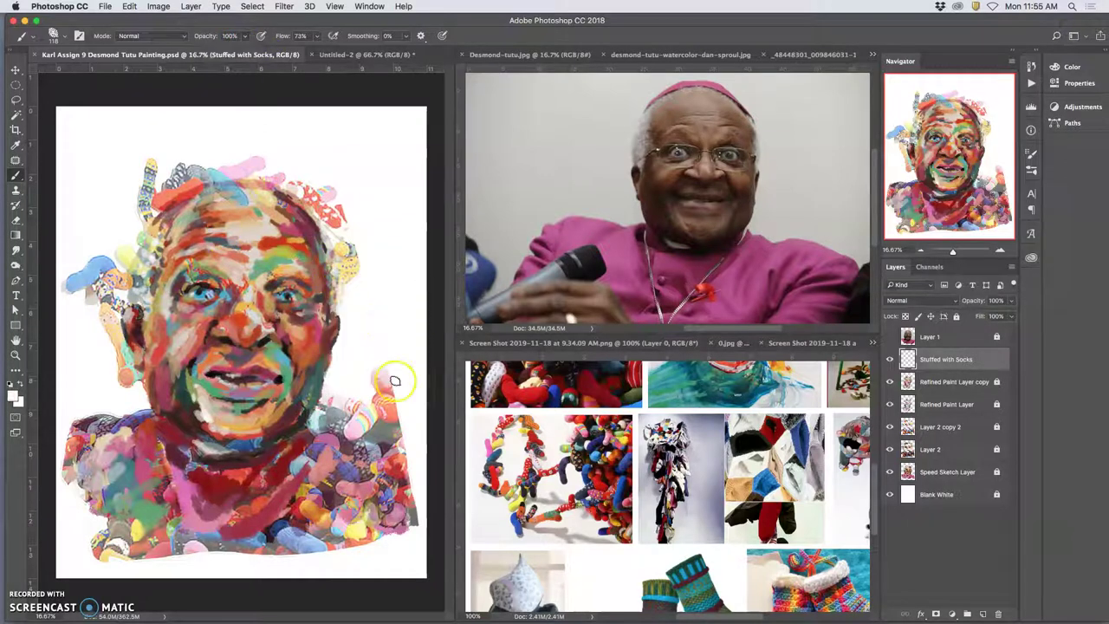
pyautogui.moveTo(394, 378); pyautogui.dragTo(384, 367)
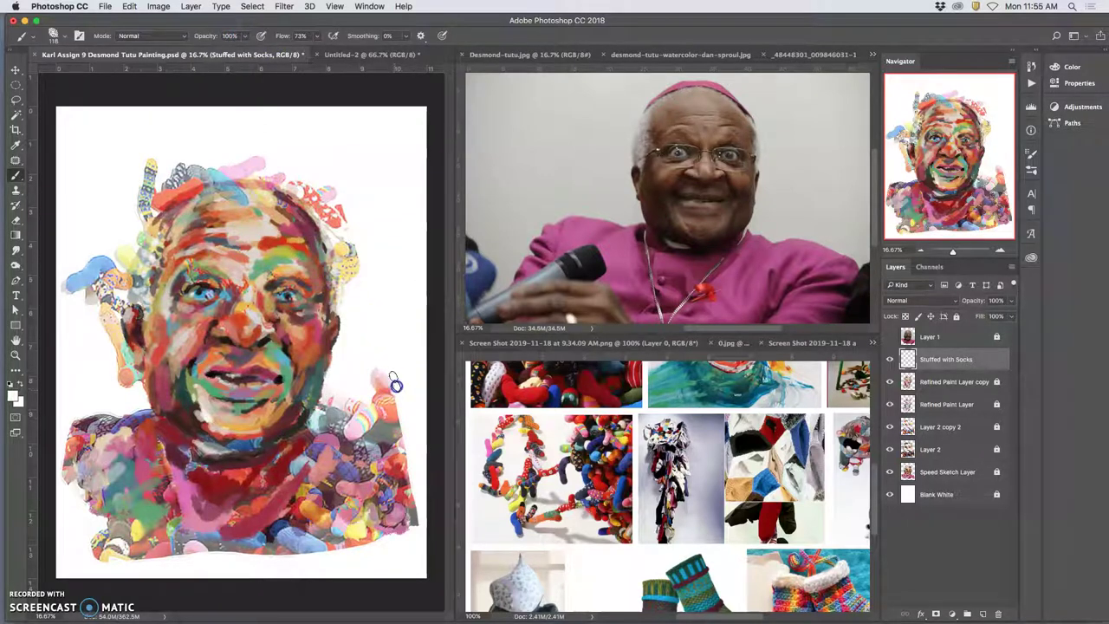
pyautogui.moveTo(401, 419); pyautogui.dragTo(397, 415)
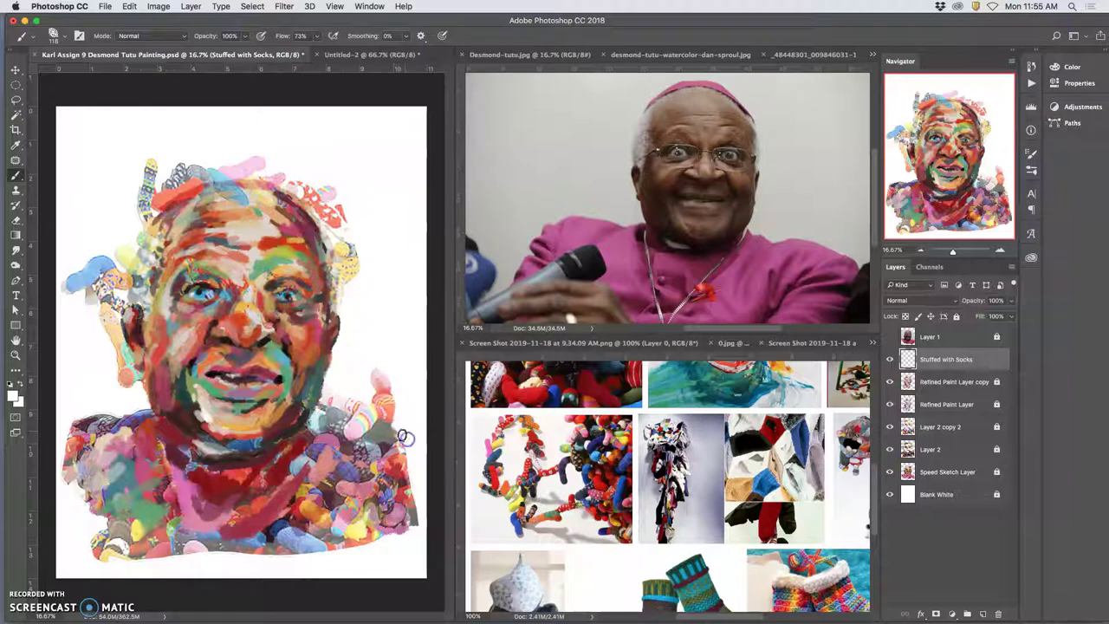
pyautogui.moveTo(403, 437)
pyautogui.mouseDown()
pyautogui.moveTo(406, 479)
pyautogui.moveTo(404, 452)
pyautogui.mouseUp()
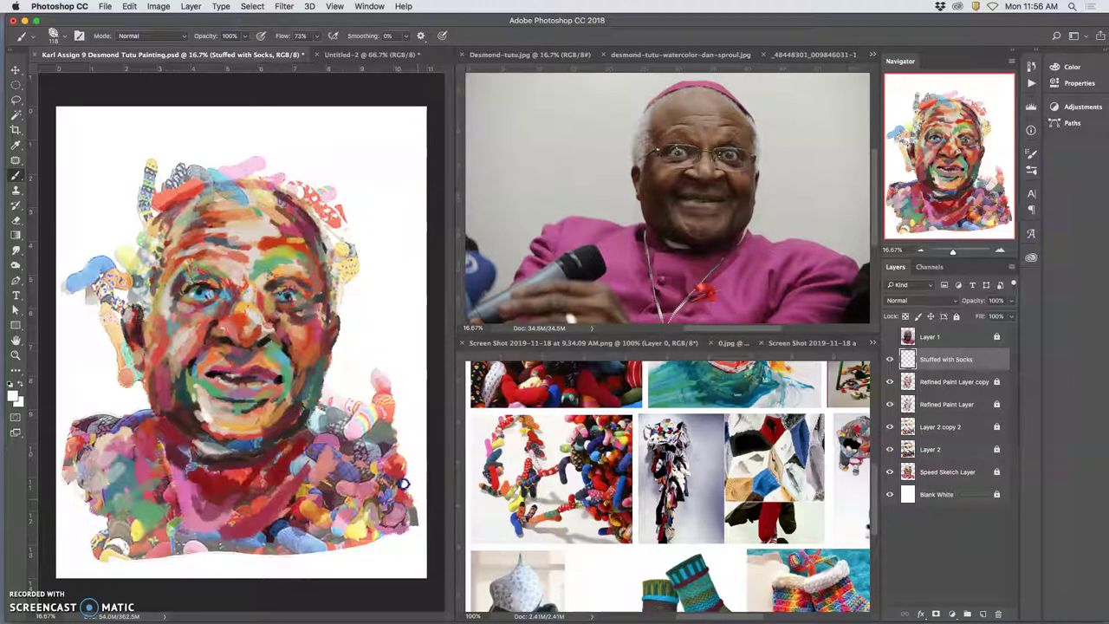
pyautogui.moveTo(418, 499); pyautogui.dragTo(416, 529)
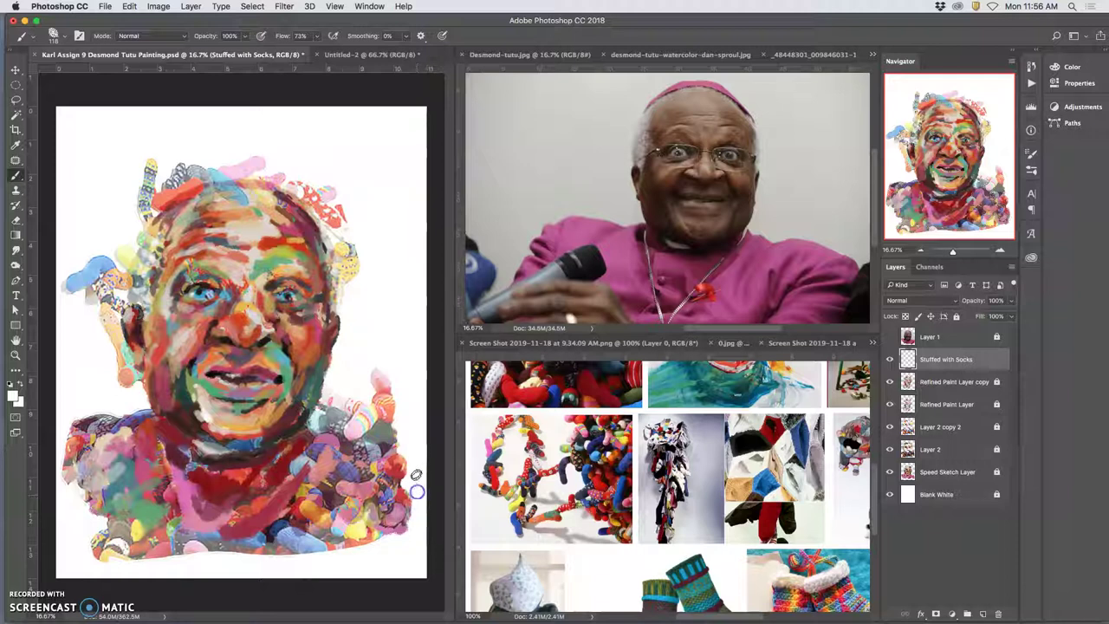
# Paint white around the left shoulder, the bottom edge and the blue sock beside the head to clean up the sock outline.
pyautogui.click(79, 415)
pyautogui.moveTo(80, 416); pyautogui.dragTo(67, 426)
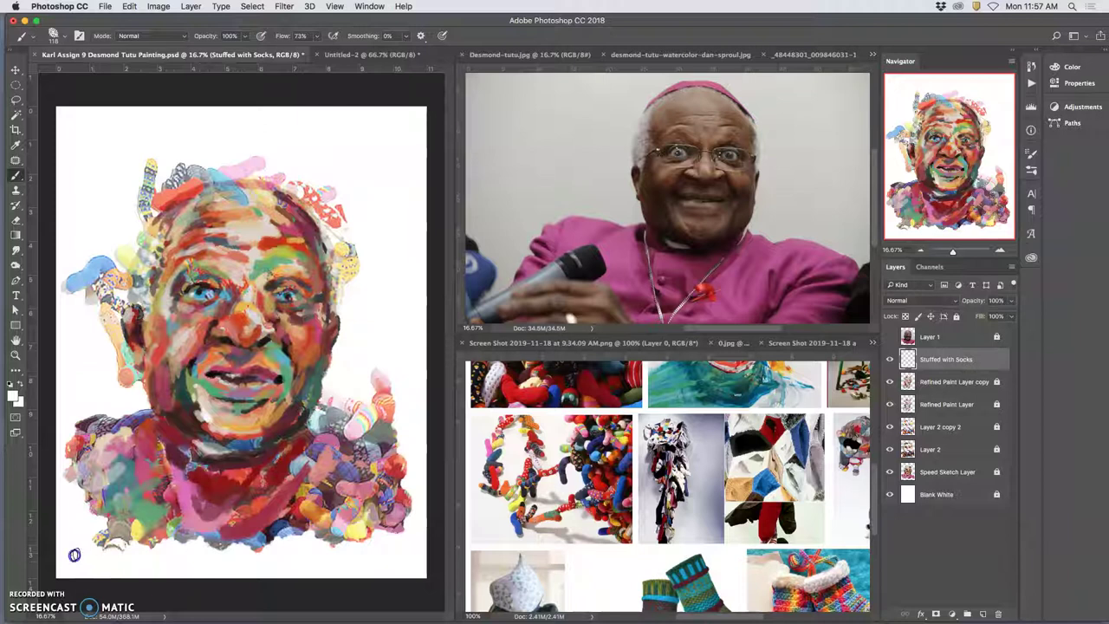
pyautogui.moveTo(80, 537); pyautogui.dragTo(90, 533)
pyautogui.moveTo(65, 280); pyautogui.dragTo(64, 282)
pyautogui.keyDown('alt'); pyautogui.click(17, 175); pyautogui.keyUp('alt')
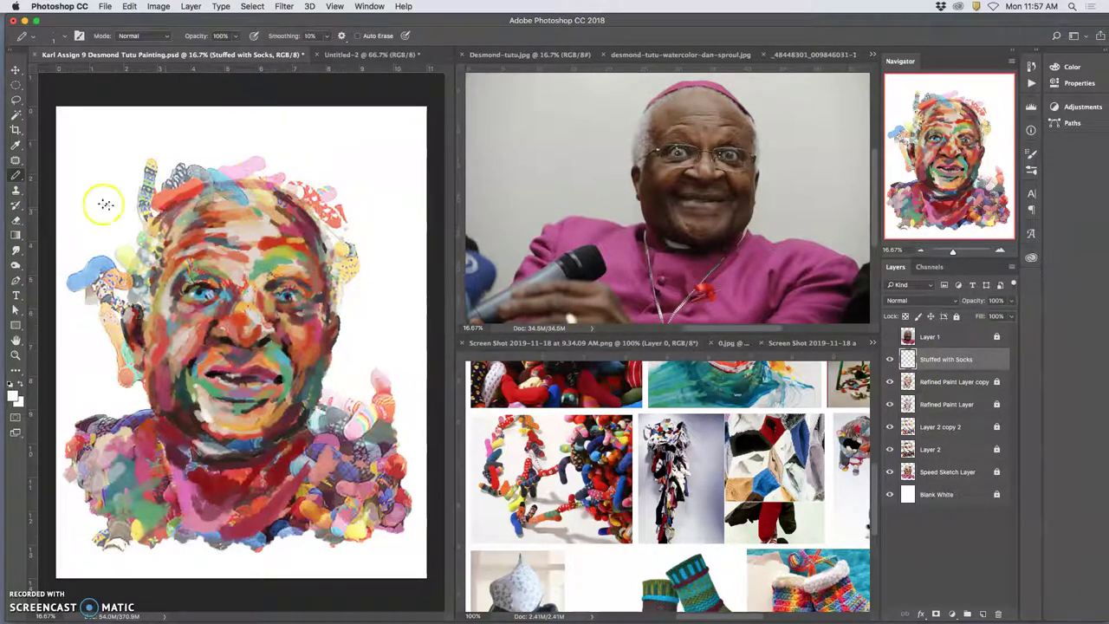
pyautogui.rightClick(16, 175)
pyautogui.click(61, 172)
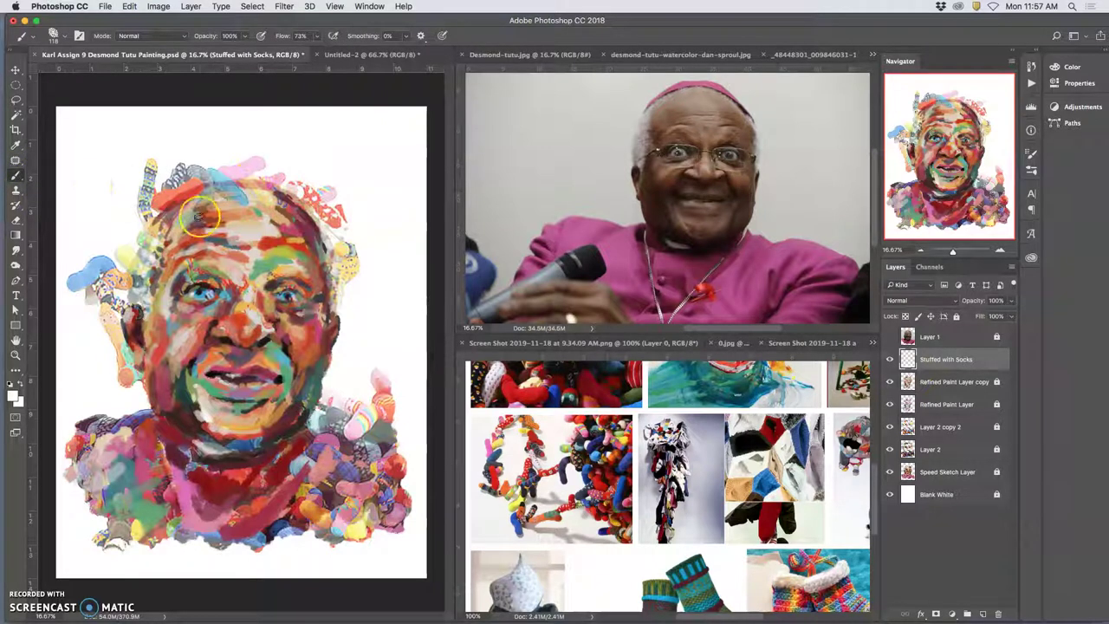
# Sample light blue from the socks on top of the head and paint strokes of it over the upper forehead.
pyautogui.keyDown('alt'); pyautogui.click(218, 178); pyautogui.keyUp('alt')
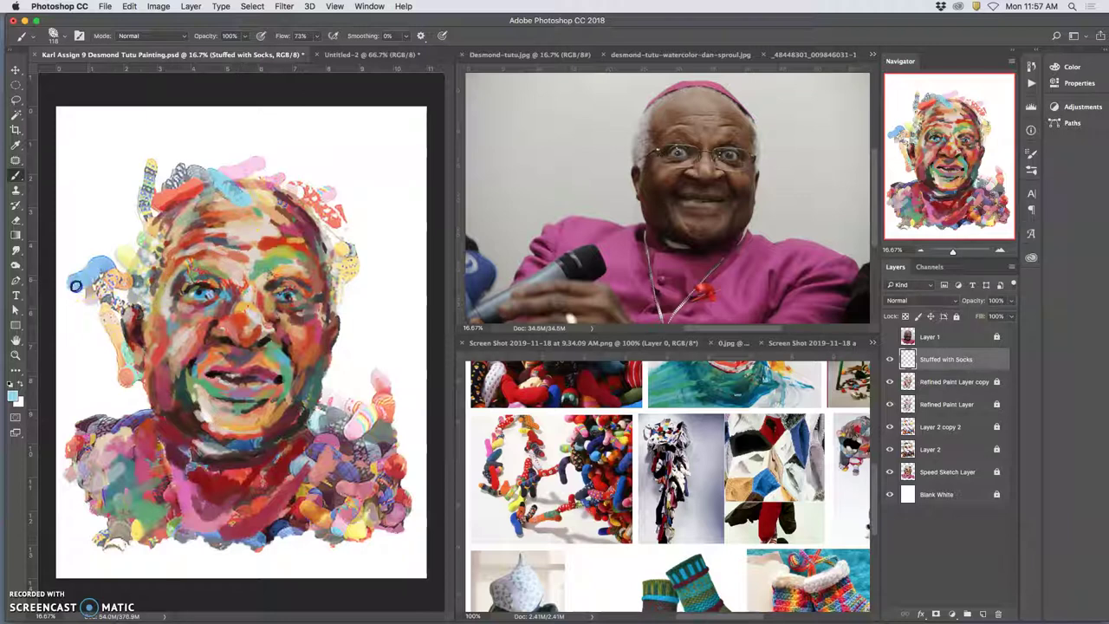
pyautogui.moveTo(76, 286); pyautogui.dragTo(125, 274)
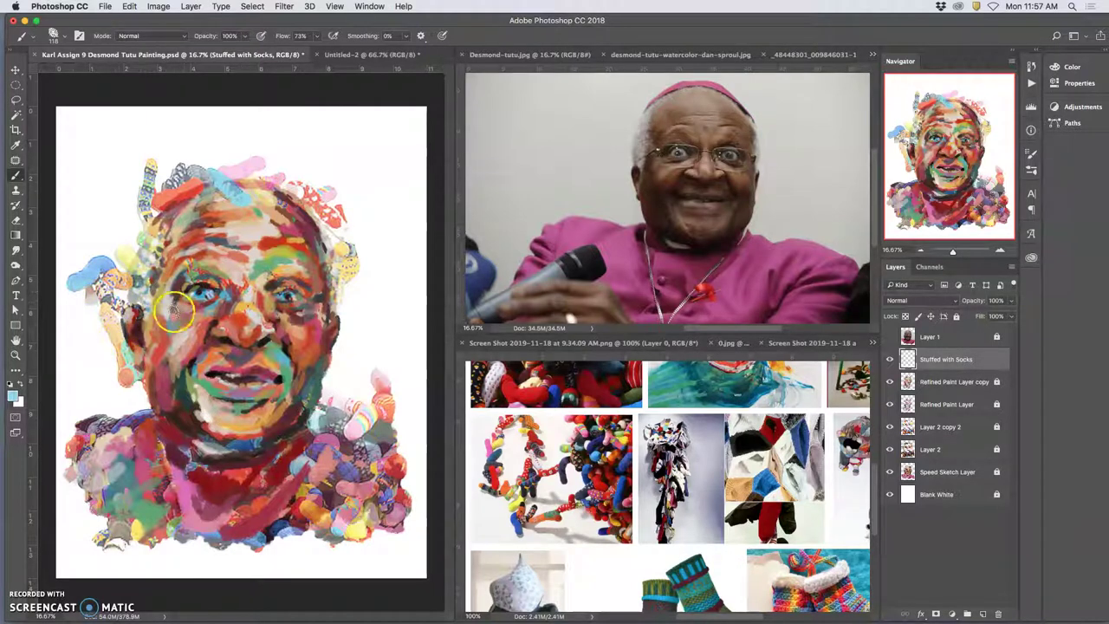
pyautogui.moveTo(173, 313)
pyautogui.mouseDown()
pyautogui.moveTo(198, 291)
pyautogui.moveTo(189, 284)
pyautogui.moveTo(213, 298)
pyautogui.moveTo(199, 295)
pyautogui.mouseUp()
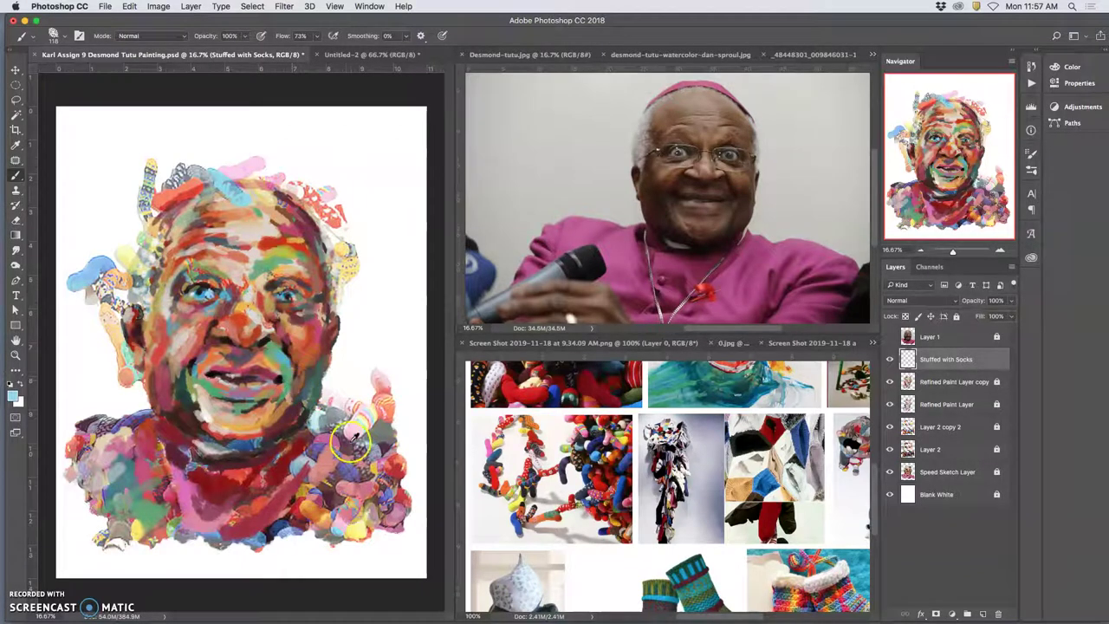
# Sample a near-black tone from the shadow under the chin and paint a short dark stroke at the top of the head.
pyautogui.keyDown('alt'); pyautogui.click(237, 462); pyautogui.keyUp('alt')
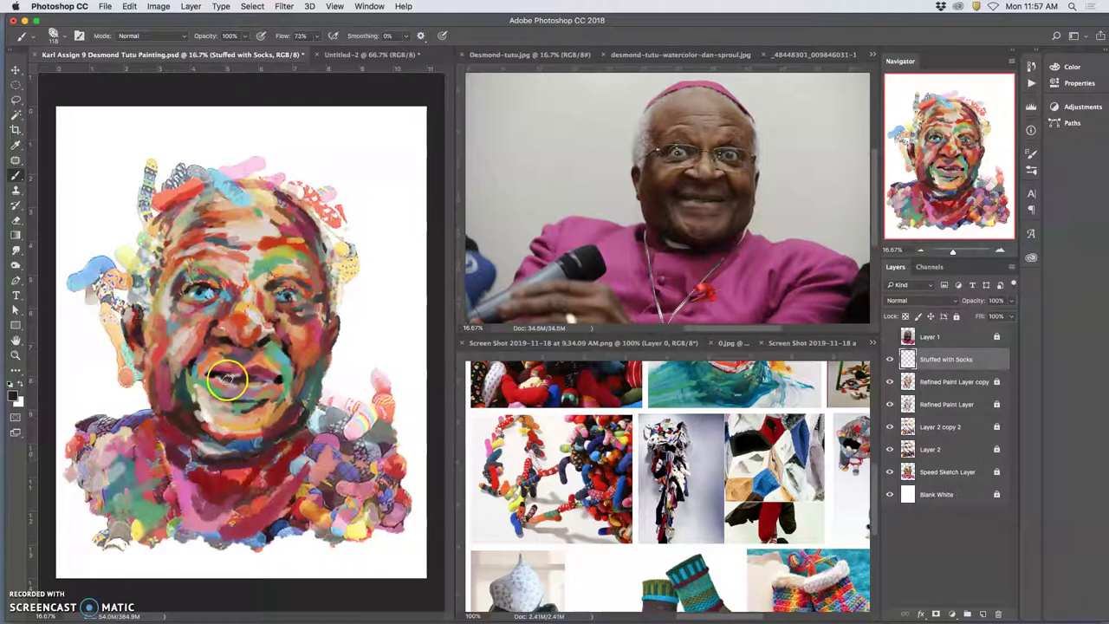
pyautogui.moveTo(228, 378); pyautogui.dragTo(256, 379)
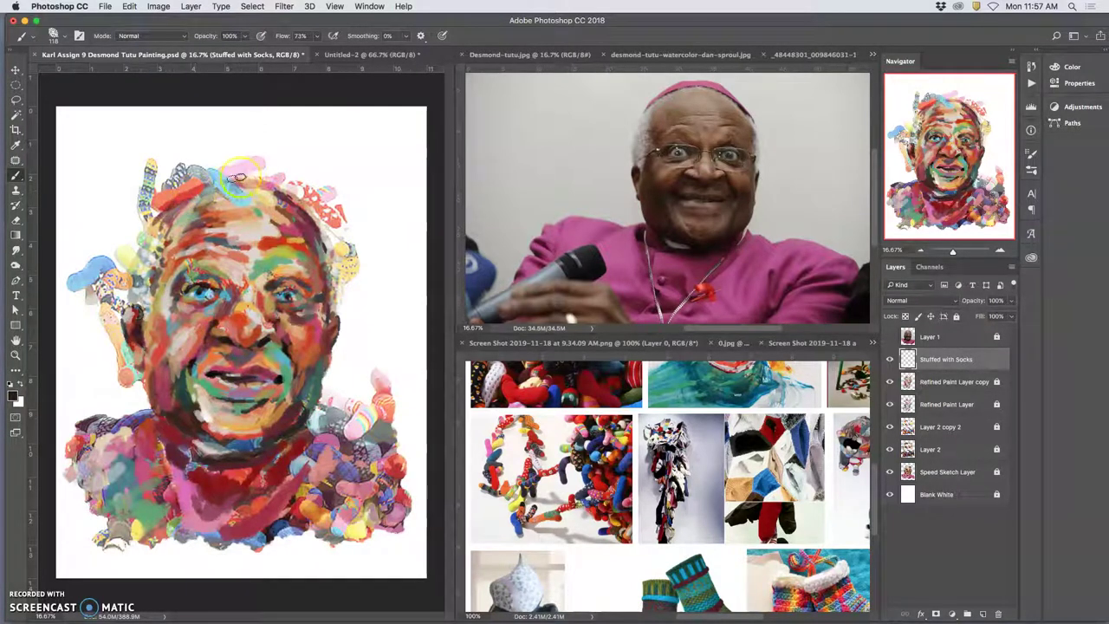
pyautogui.keyDown('alt'); pyautogui.click(317, 329); pyautogui.keyUp('alt')
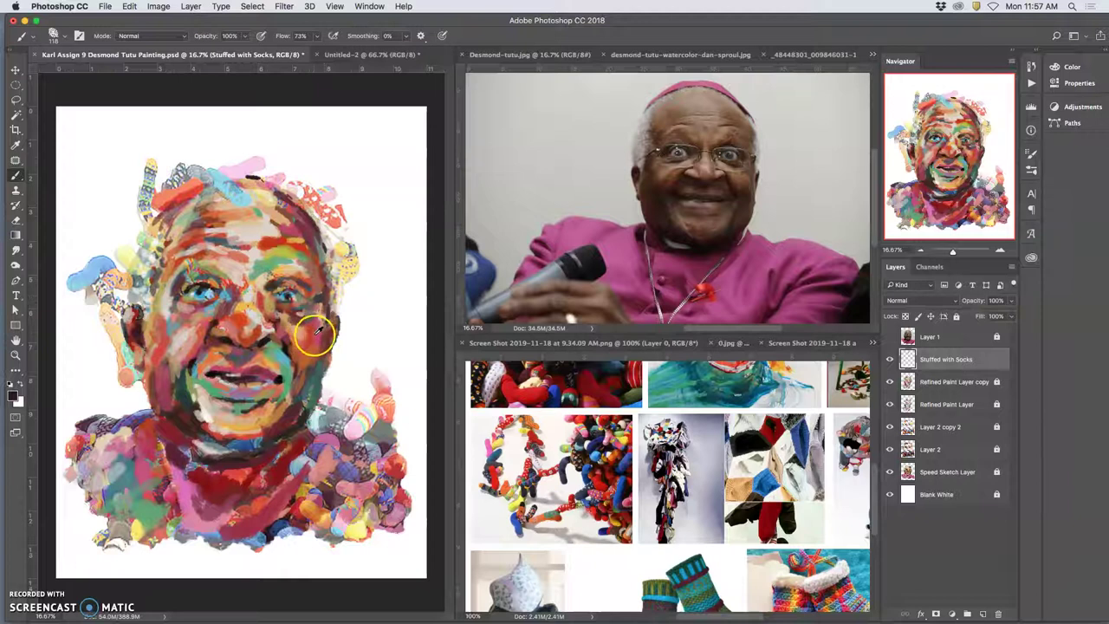
pyautogui.click(271, 196)
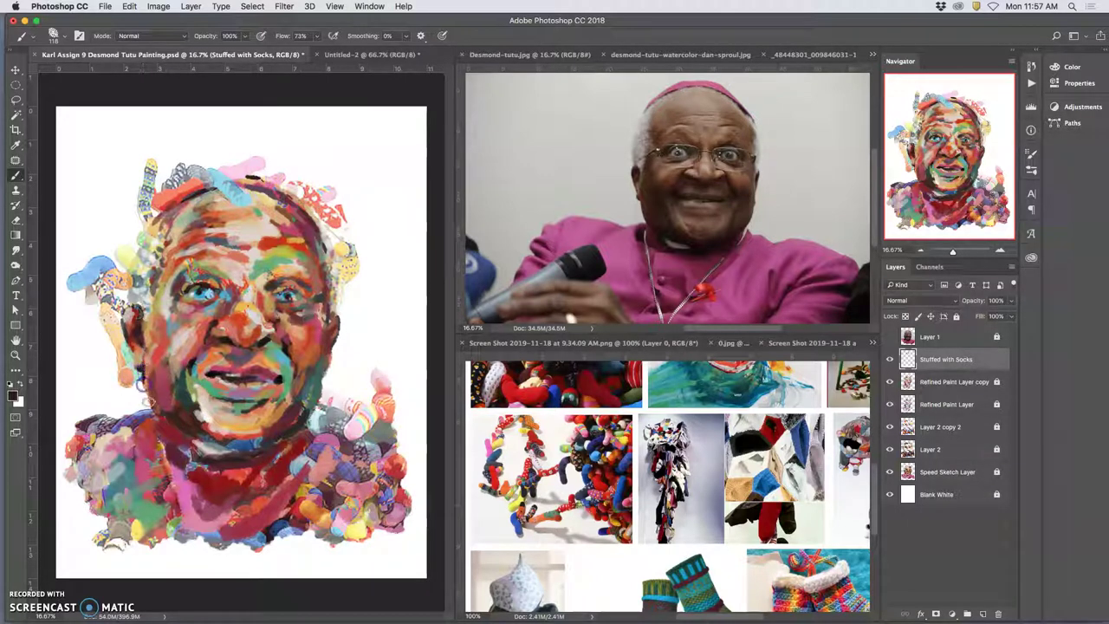
# Sample light pink and grey from the artwork and dab paint over the socks on the right shoulder.
pyautogui.keyDown('alt'); pyautogui.click(270, 439); pyautogui.keyUp('alt')
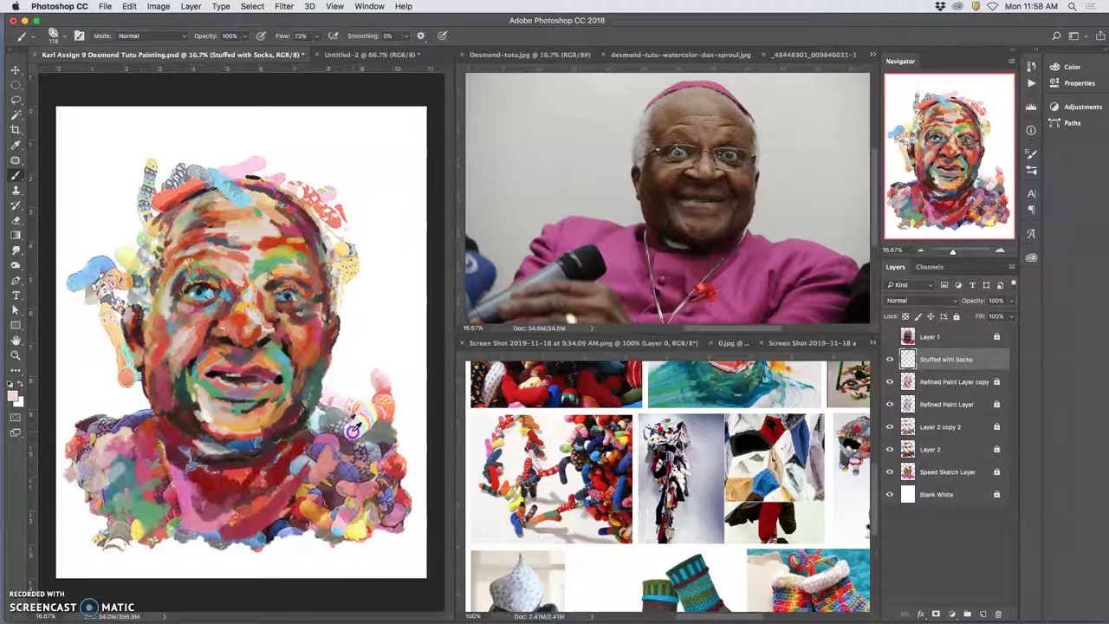
pyautogui.click(332, 393)
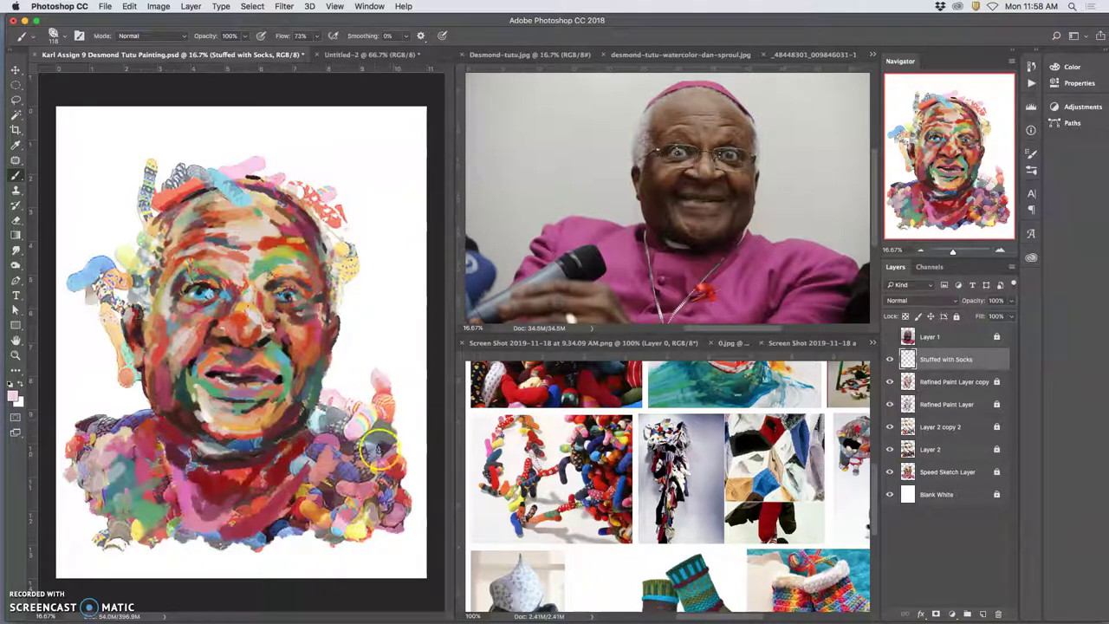
pyautogui.click(383, 395)
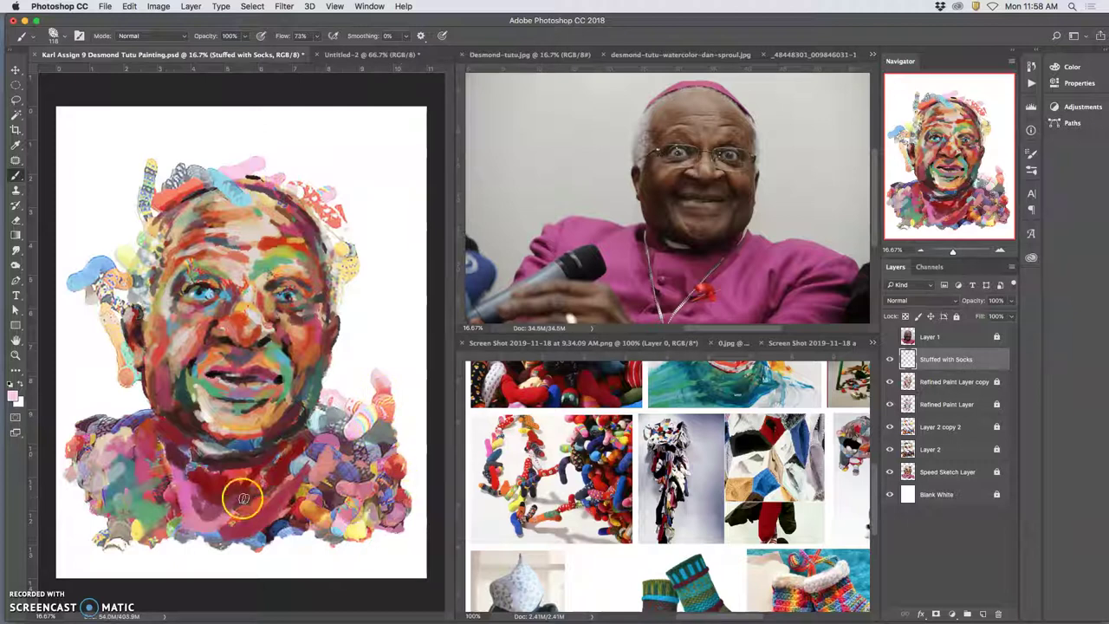
pyautogui.click(195, 459)
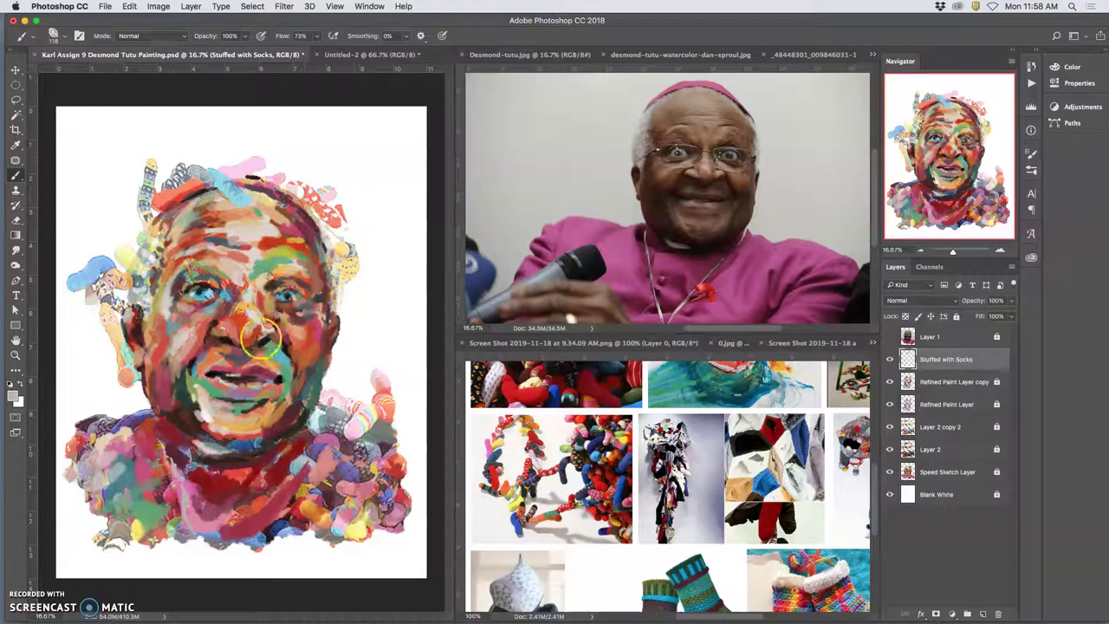
# Switch to the Lasso tool and compare the painting with Layer 2 copy 2 and Stuffed with Socks hidden and shown.
pyautogui.click(15, 100)
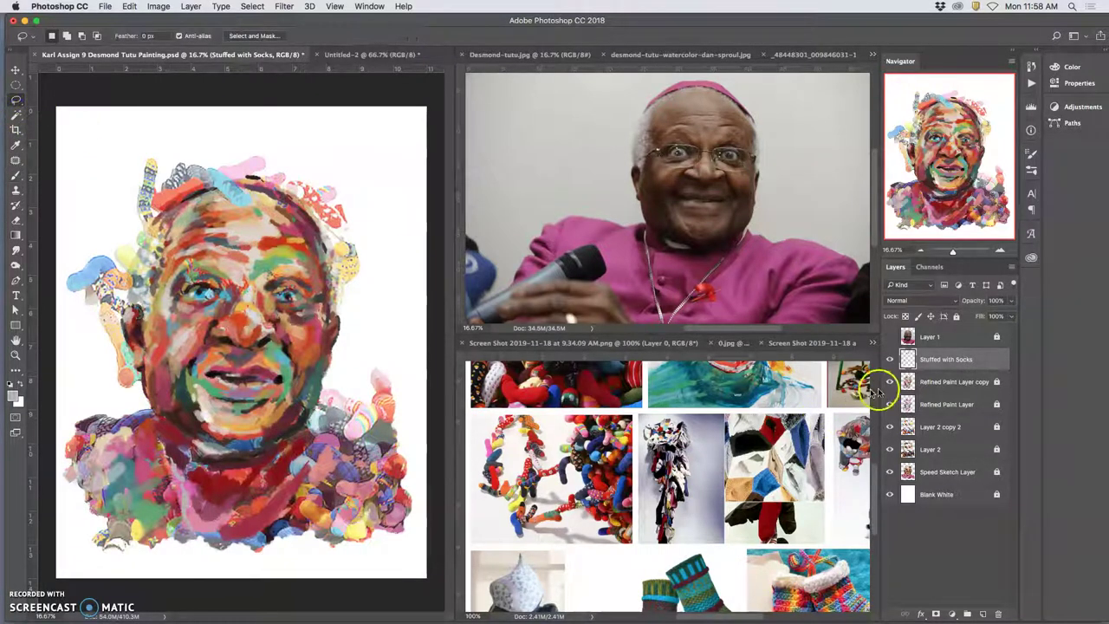
pyautogui.click(890, 427)
pyautogui.click(890, 428)
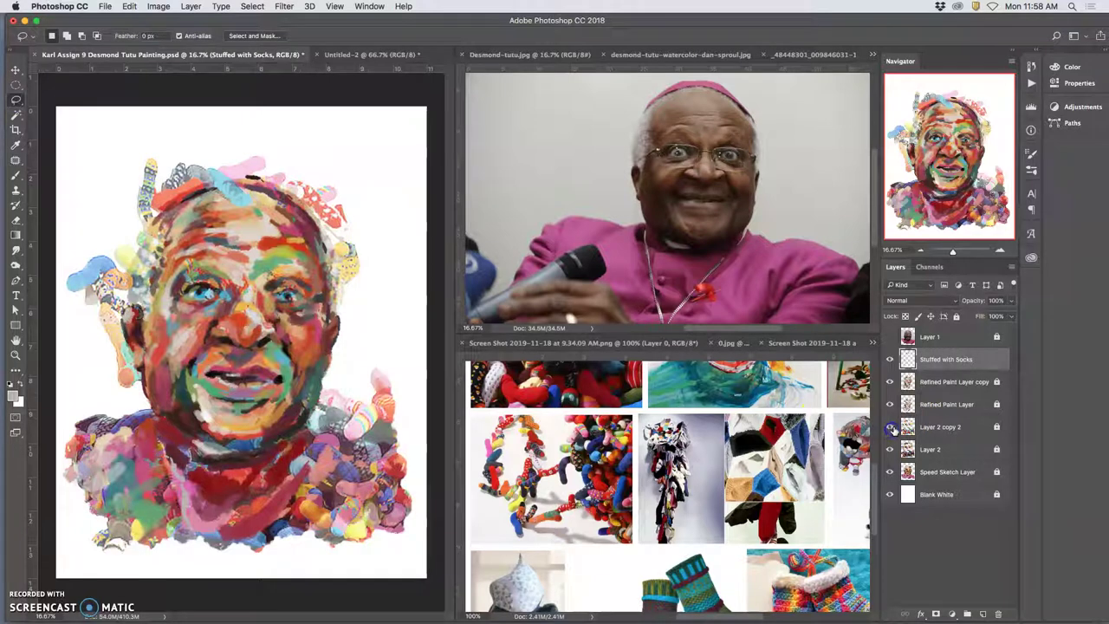
pyautogui.click(890, 359)
pyautogui.click(890, 361)
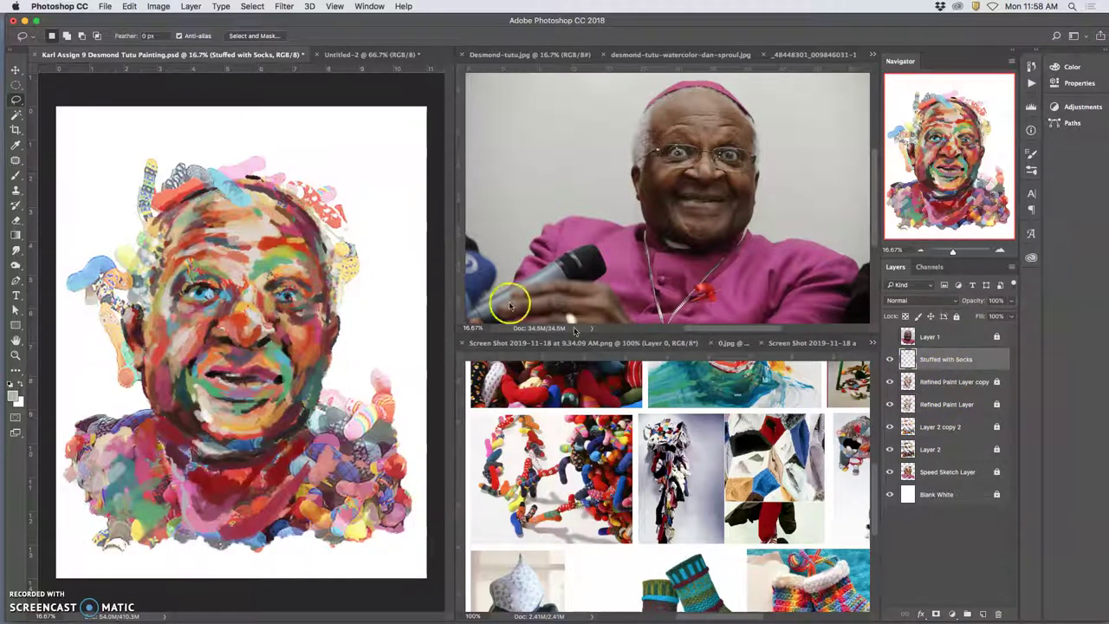
# Hide Blank White and merge a copy of all visible layers into a new layer above Stuffed with Socks, keeping the originals.
pyautogui.click(887, 493)
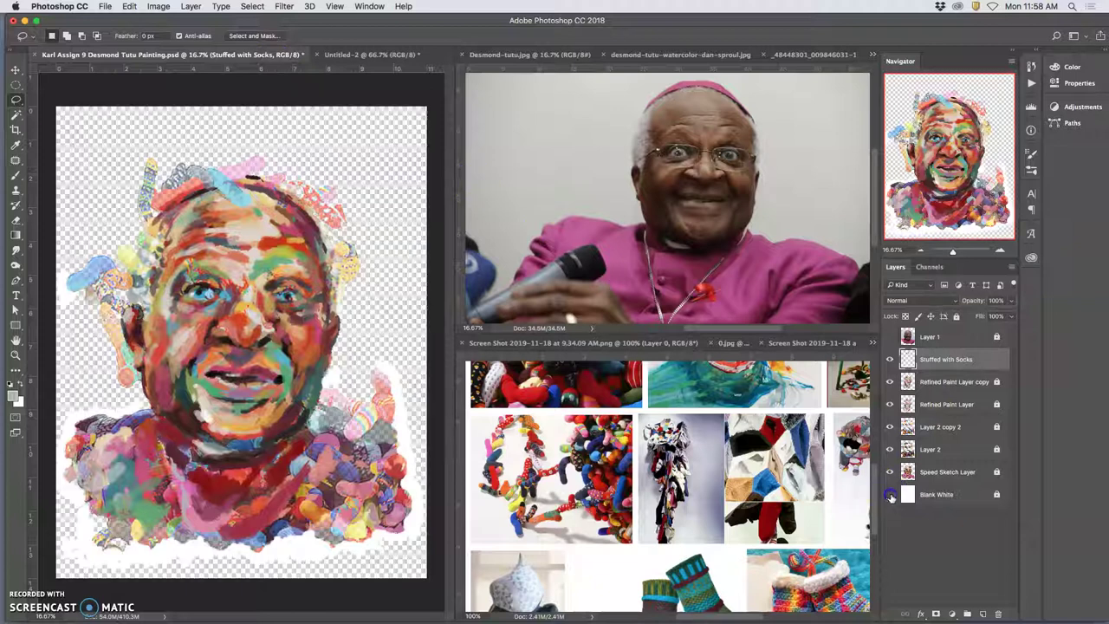
pyautogui.click(190, 6)
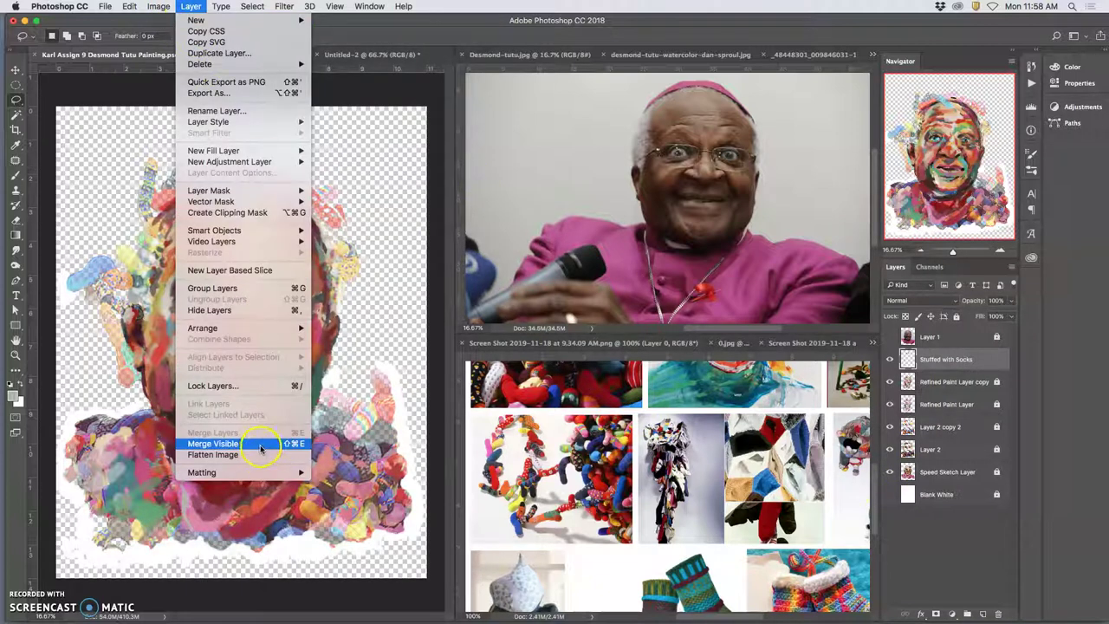
pyautogui.click(290, 438)
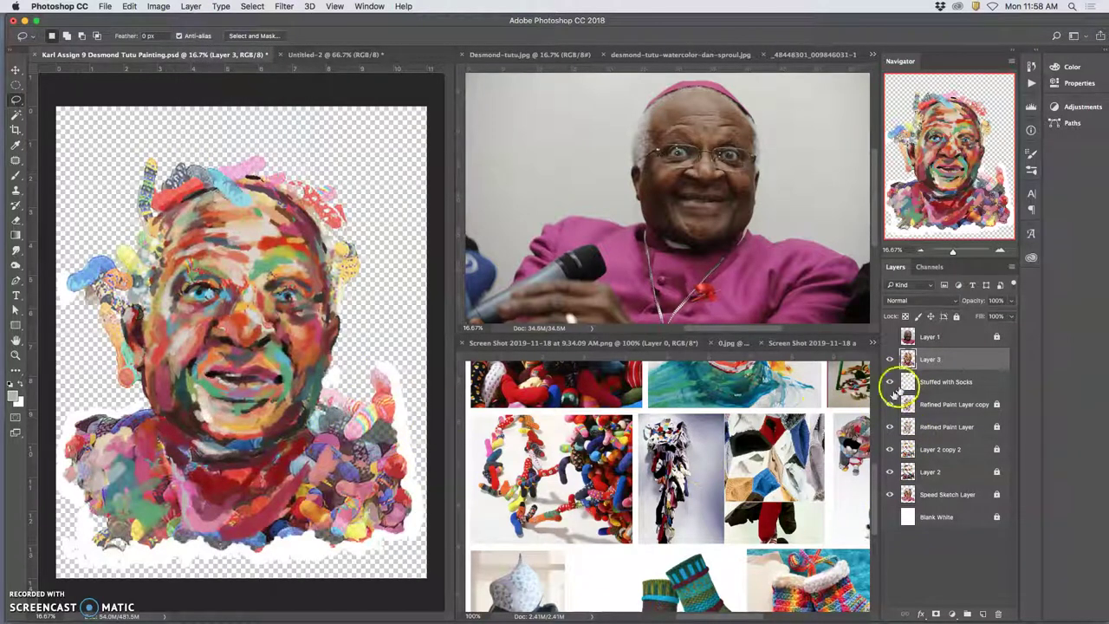
pyautogui.click(889, 361)
pyautogui.click(889, 361)
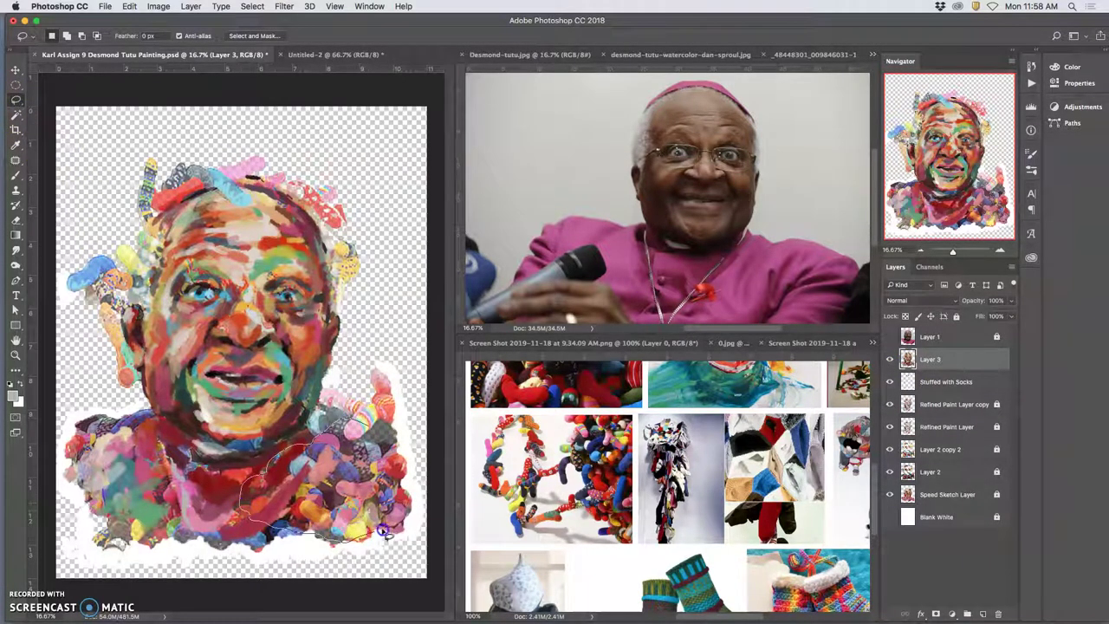
# Lasso the sock cluster on the right shoulder and copy it to a new layer, with Layer 3 hidden and Blank White shown.
pyautogui.moveTo(399, 471); pyautogui.dragTo(372, 423)
pyautogui.press('super+j')
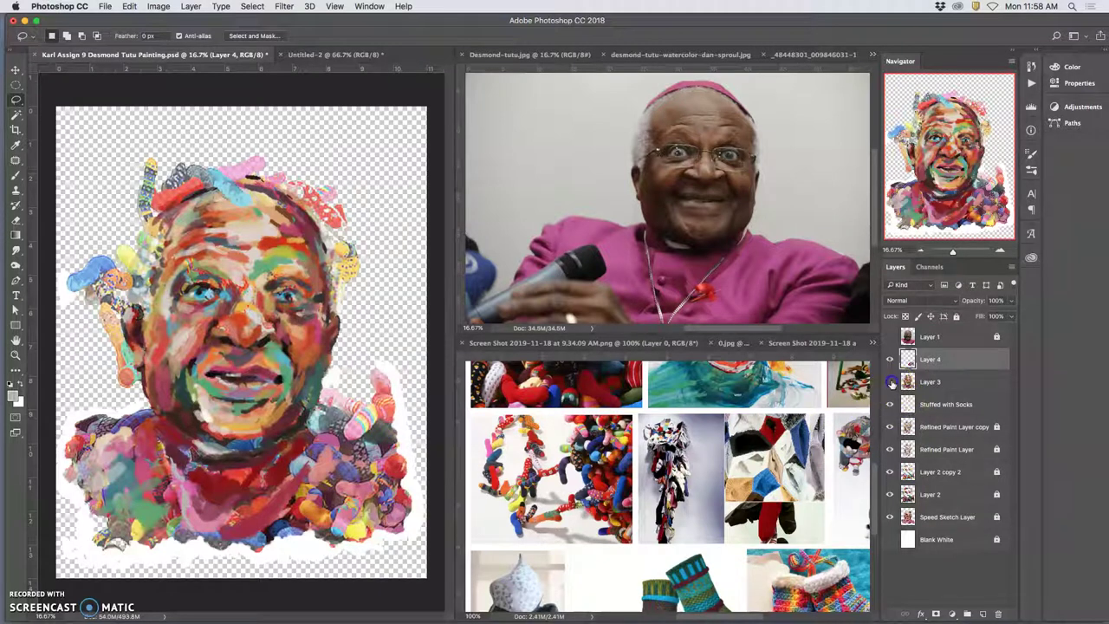
pyautogui.click(889, 381)
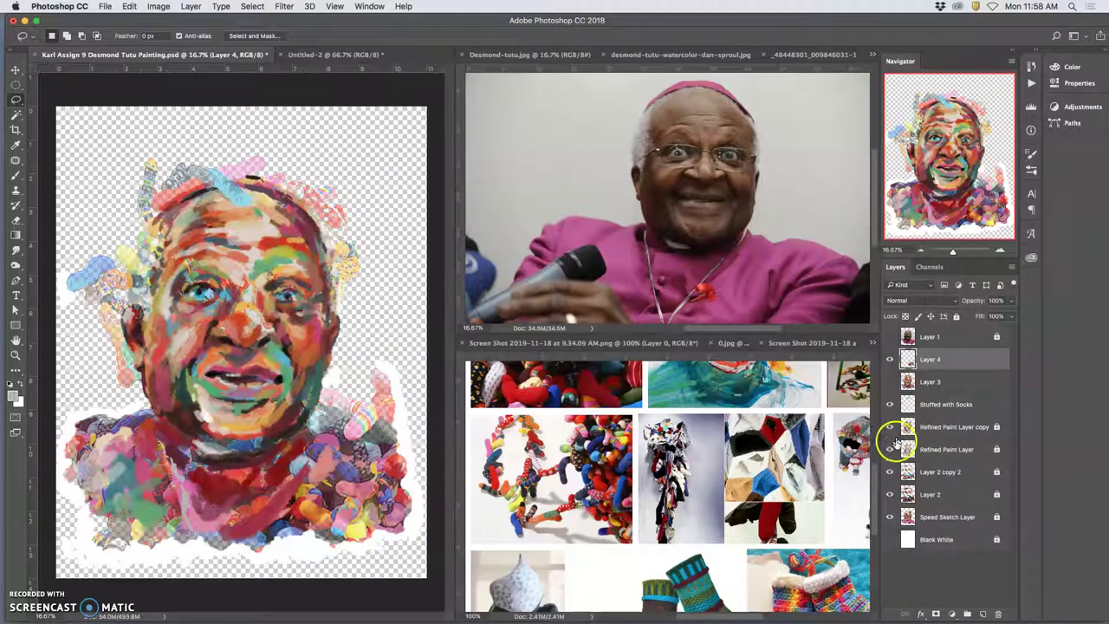
pyautogui.click(889, 538)
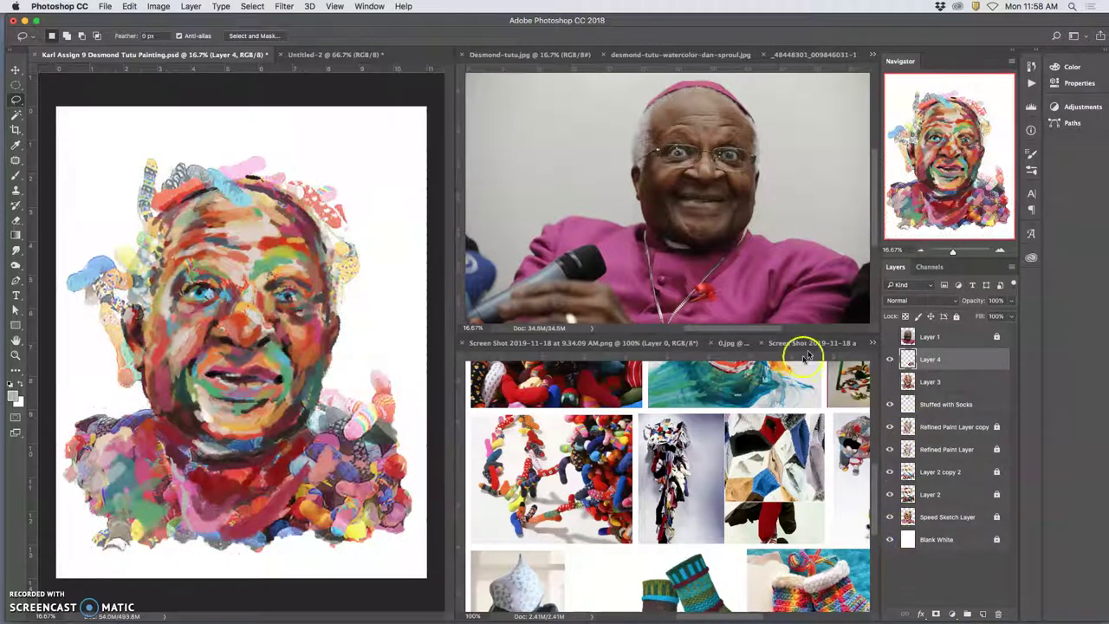
# Move the copied sock patch to the left side of the head, scaled to about 76.42% and rotated about 113.36°.
pyautogui.click(15, 70)
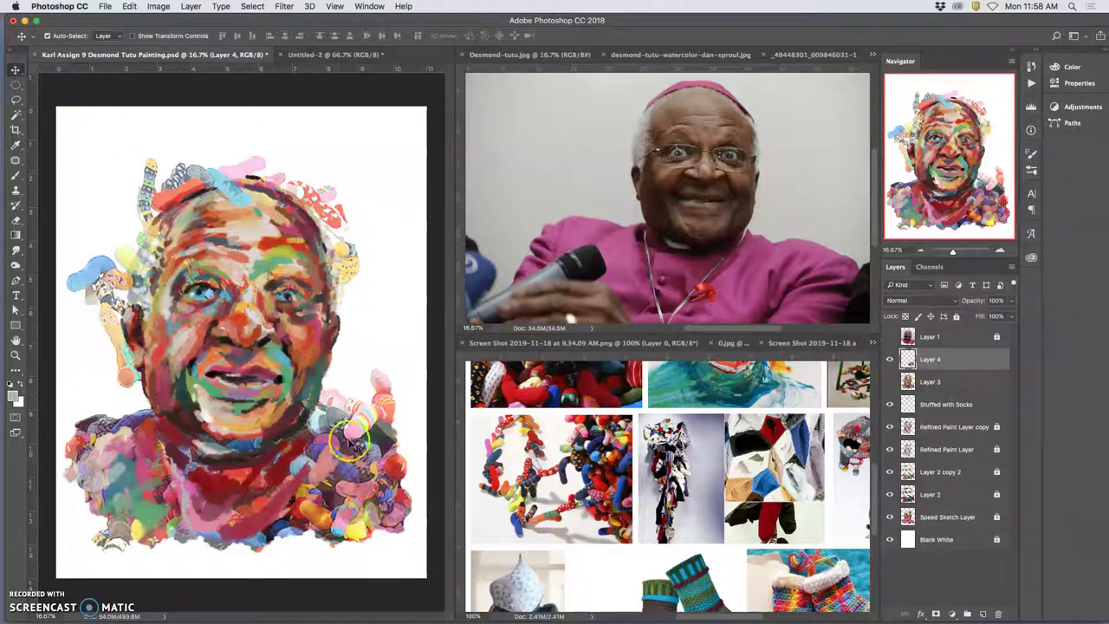
pyautogui.moveTo(349, 443)
pyautogui.mouseDown()
pyautogui.moveTo(342, 455)
pyautogui.moveTo(230, 254)
pyautogui.moveTo(322, 384)
pyautogui.moveTo(290, 474)
pyautogui.moveTo(322, 461)
pyautogui.moveTo(220, 241)
pyautogui.moveTo(294, 468)
pyautogui.moveTo(267, 485)
pyautogui.moveTo(160, 260)
pyautogui.moveTo(195, 258)
pyautogui.mouseUp()
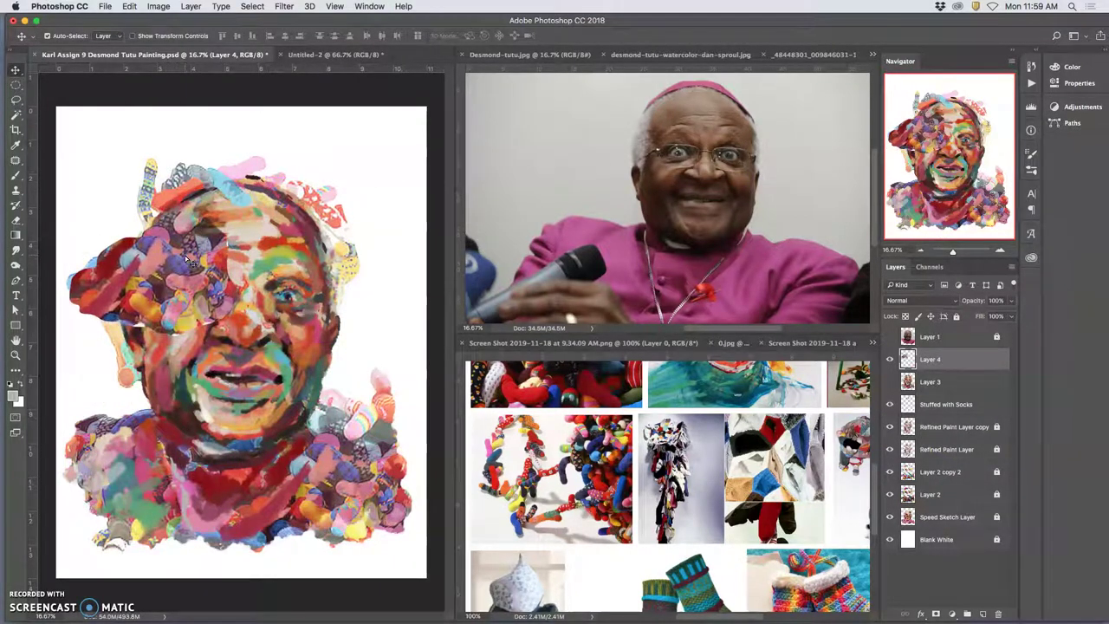
pyautogui.hotkey('ctrl', 't')
pyautogui.moveTo(248, 338); pyautogui.dragTo(208, 371)
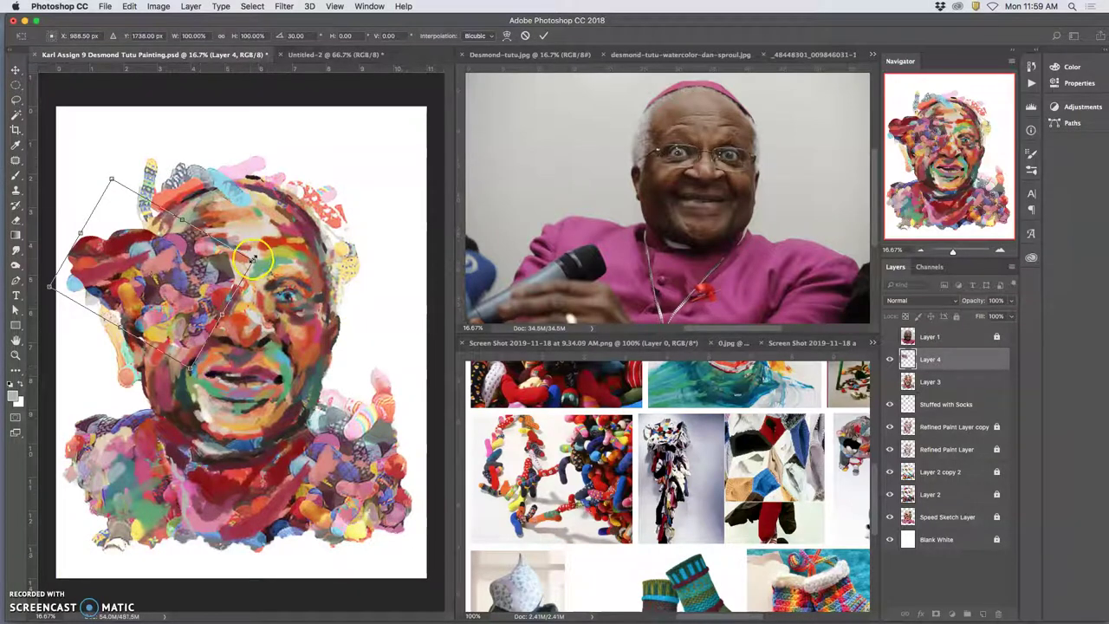
pyautogui.moveTo(253, 260); pyautogui.dragTo(141, 249)
pyautogui.moveTo(216, 260); pyautogui.dragTo(133, 355)
pyautogui.moveTo(135, 244); pyautogui.dragTo(156, 238)
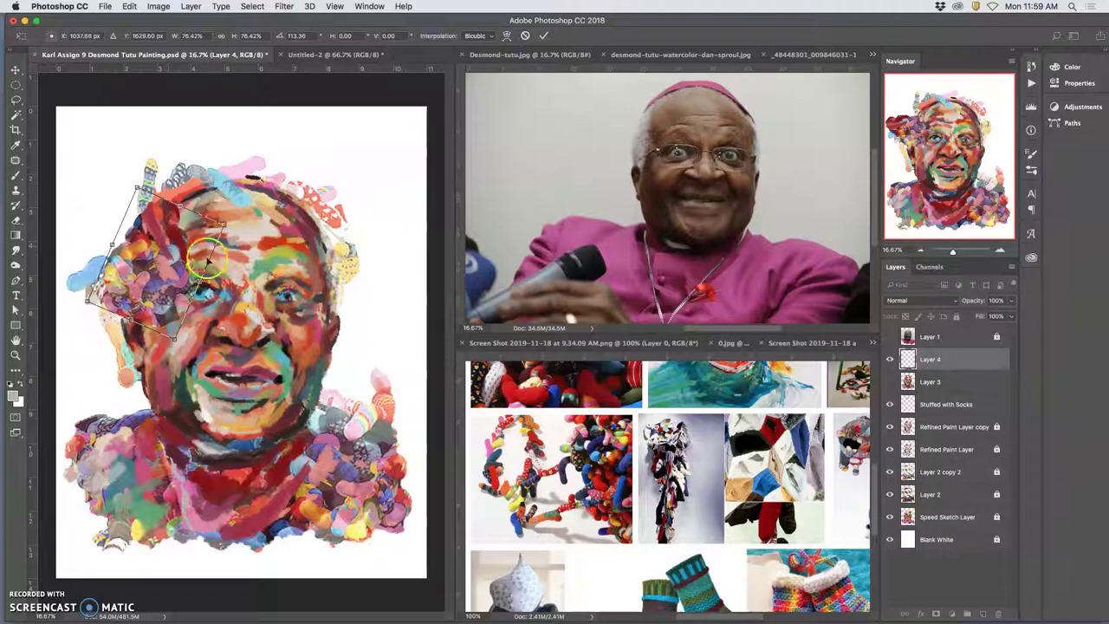
pyautogui.press('Return')
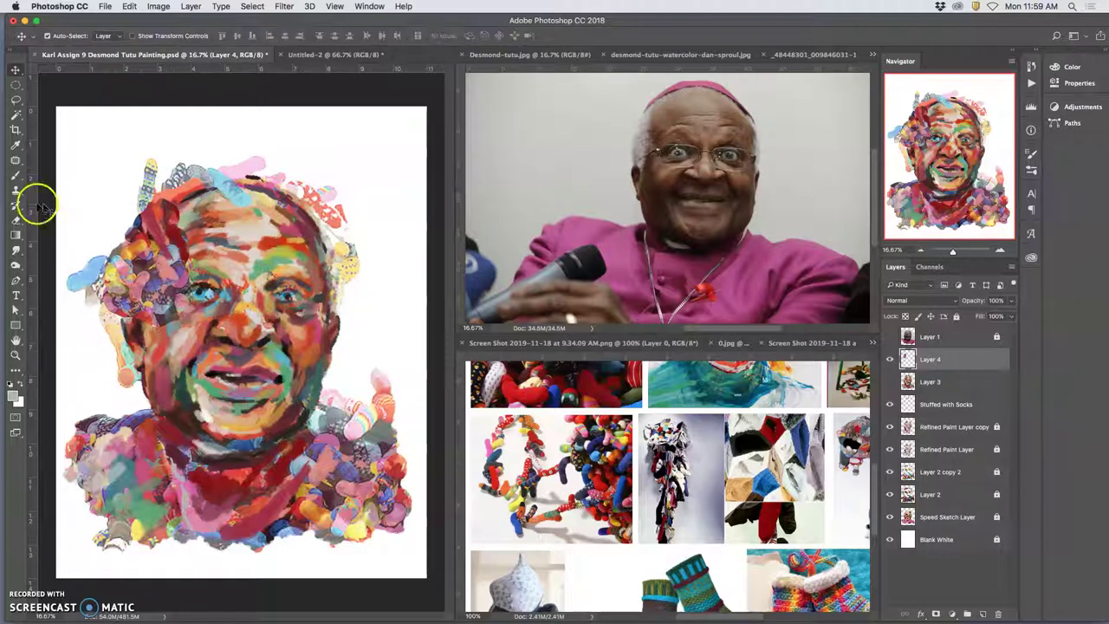